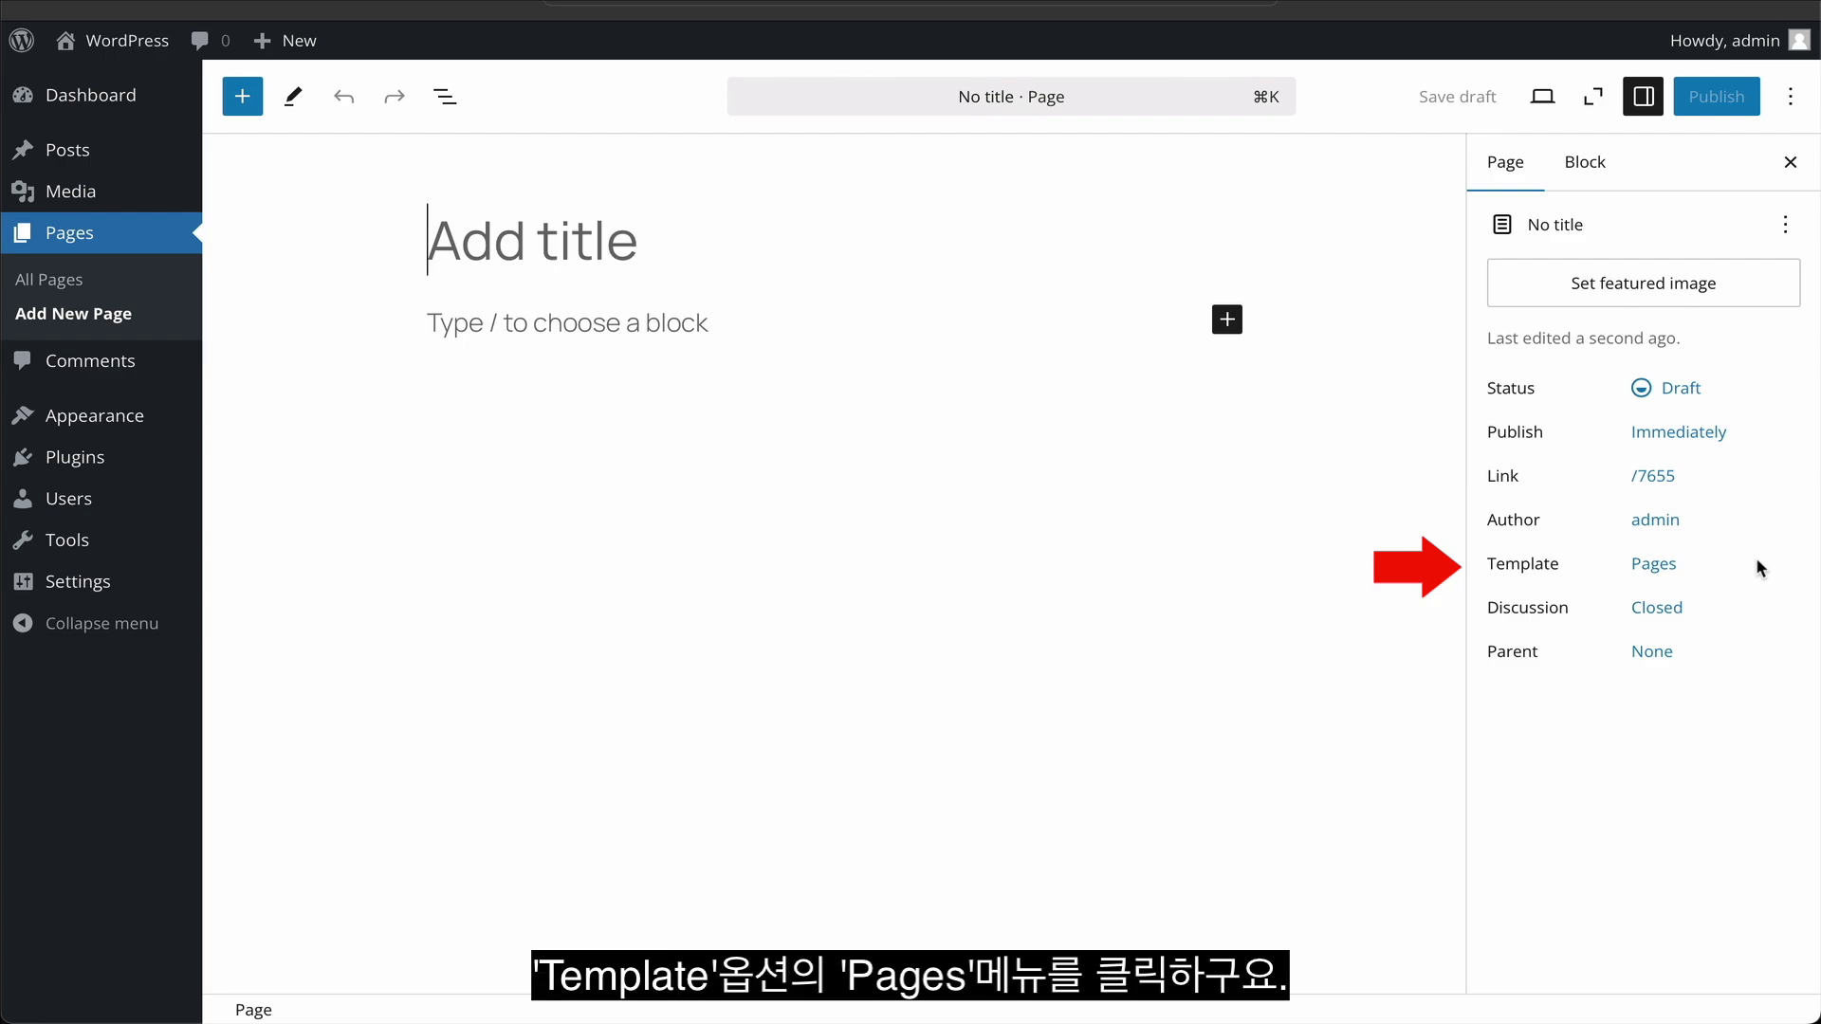
Swap the new page's template from the default to Page No Title
click(1676, 565)
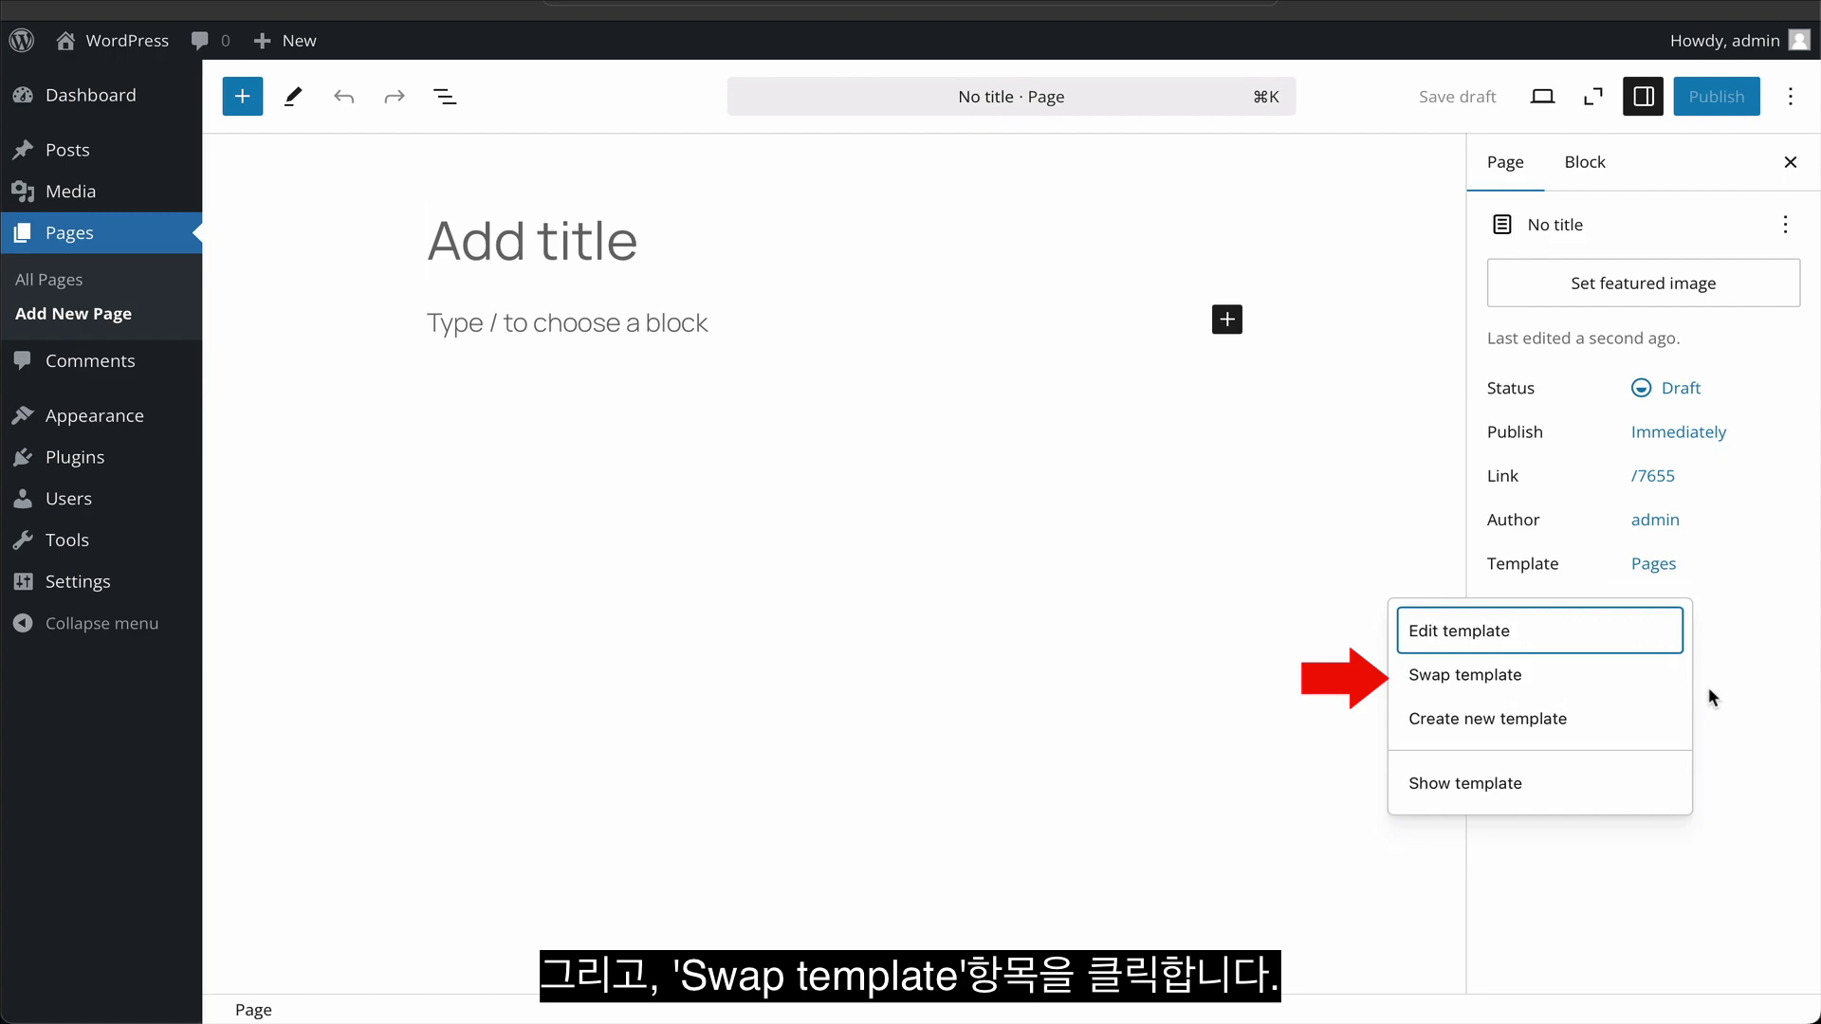
click(1613, 679)
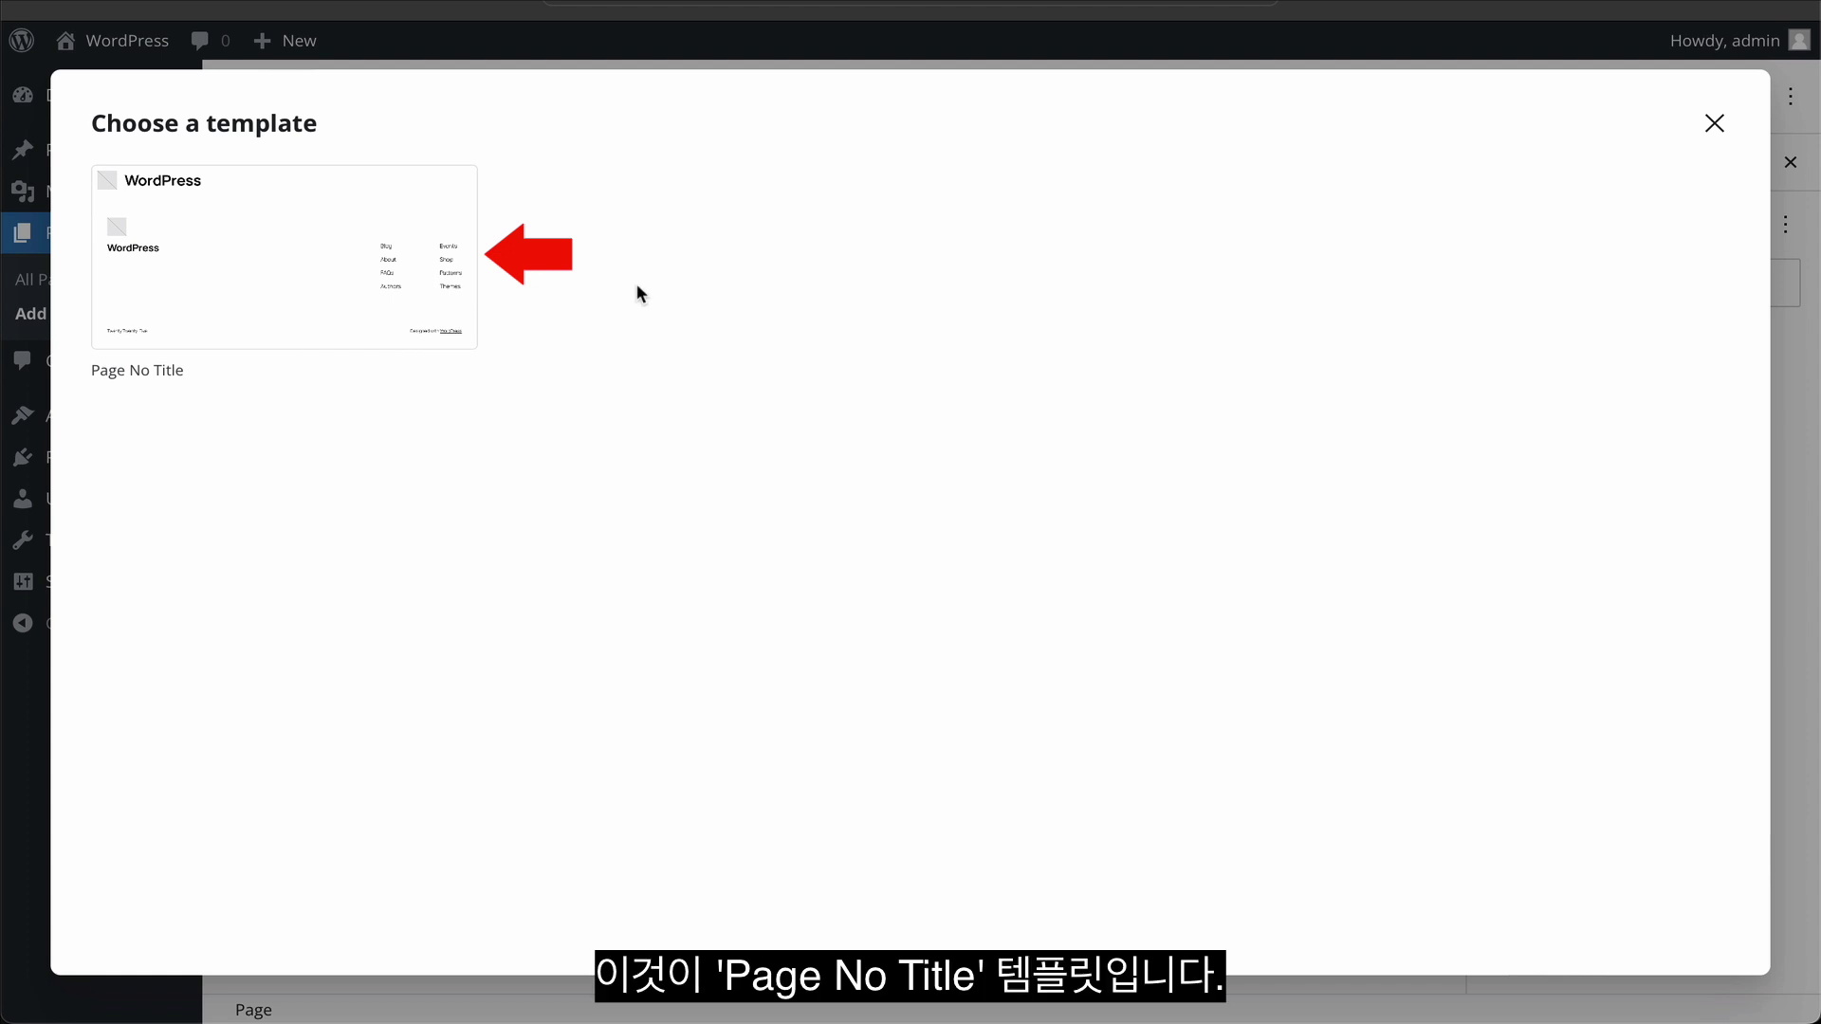
click(423, 264)
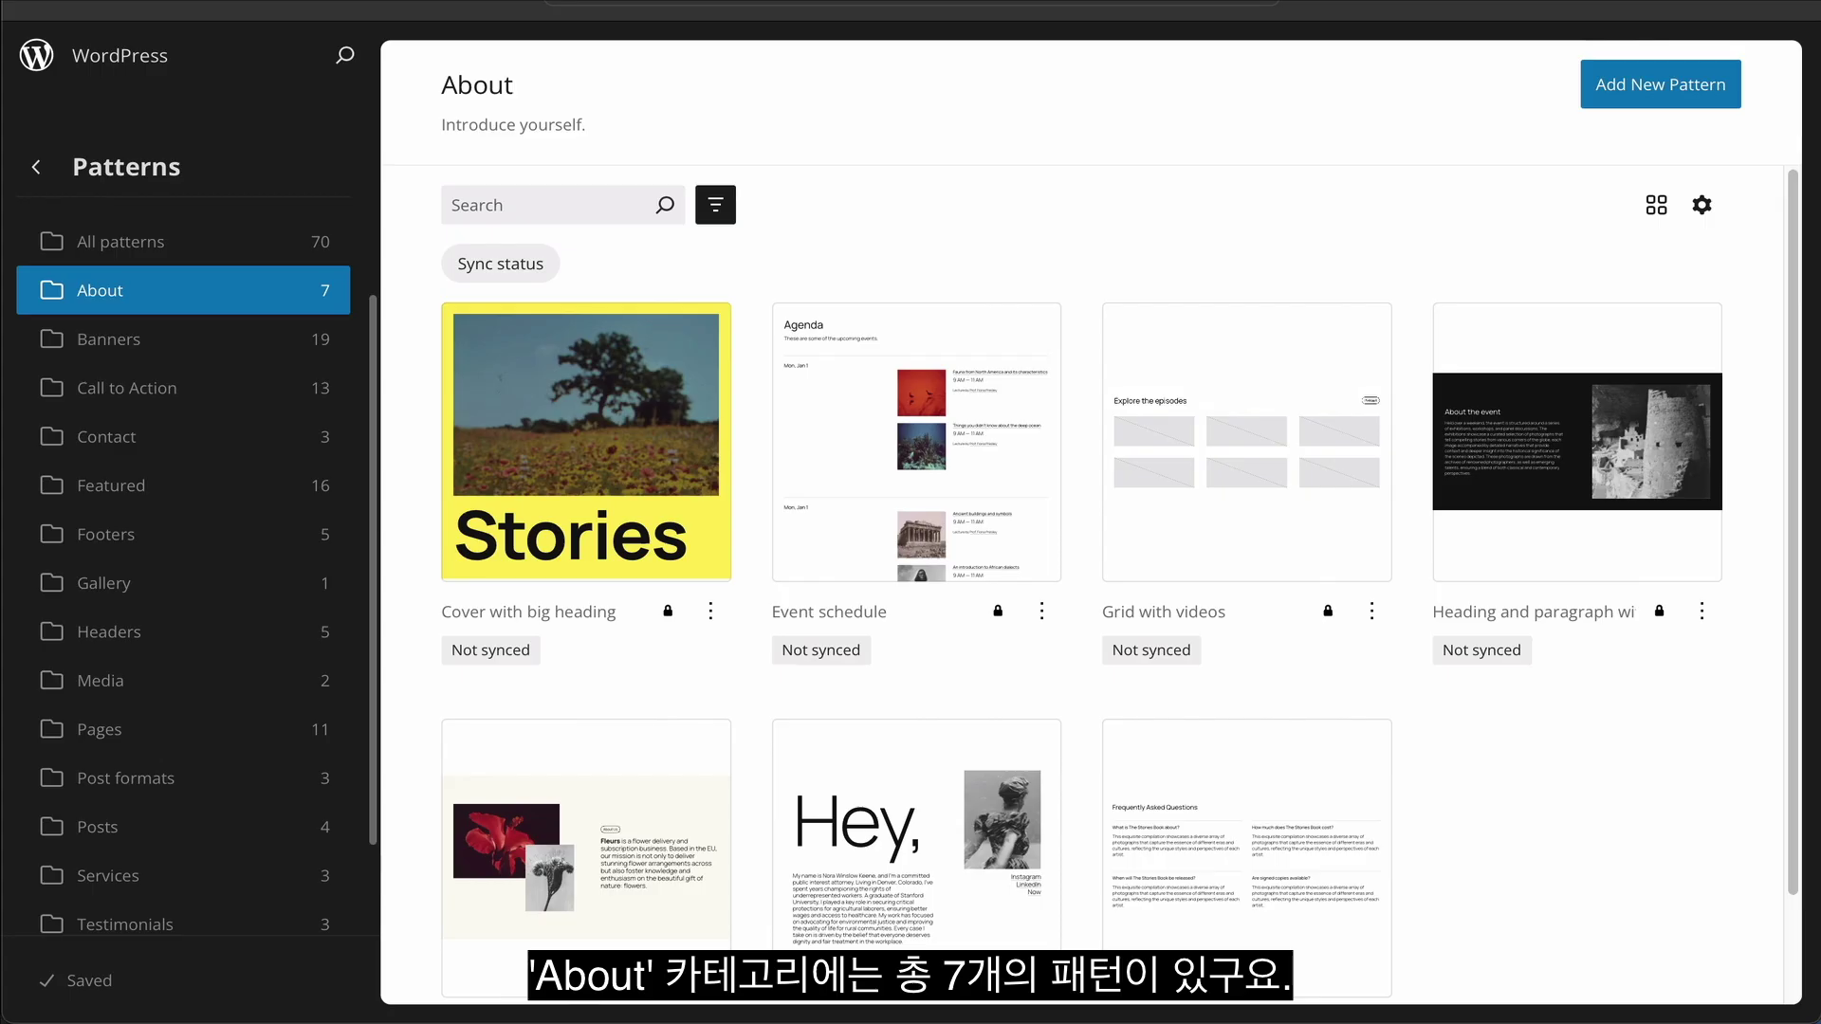
Browse the theme's pattern categories from Banners through Uncategorized to examine the patterns each one offers
click(108, 339)
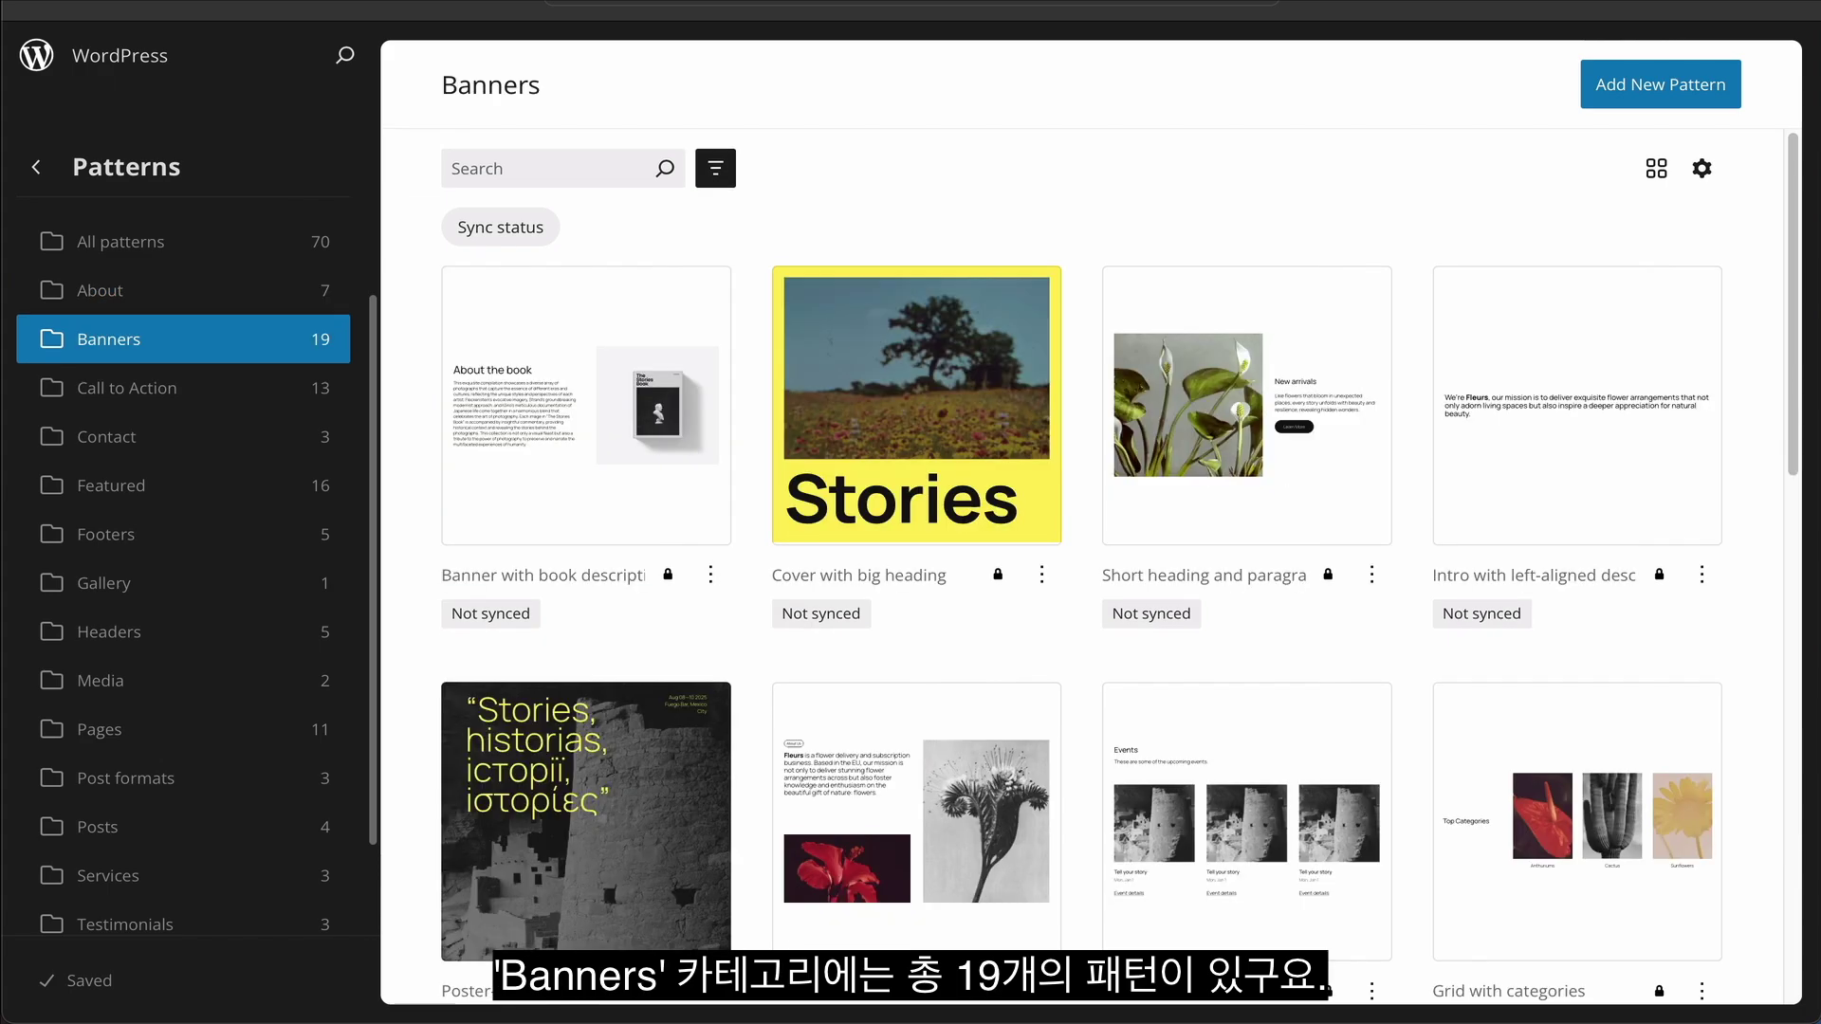
click(126, 388)
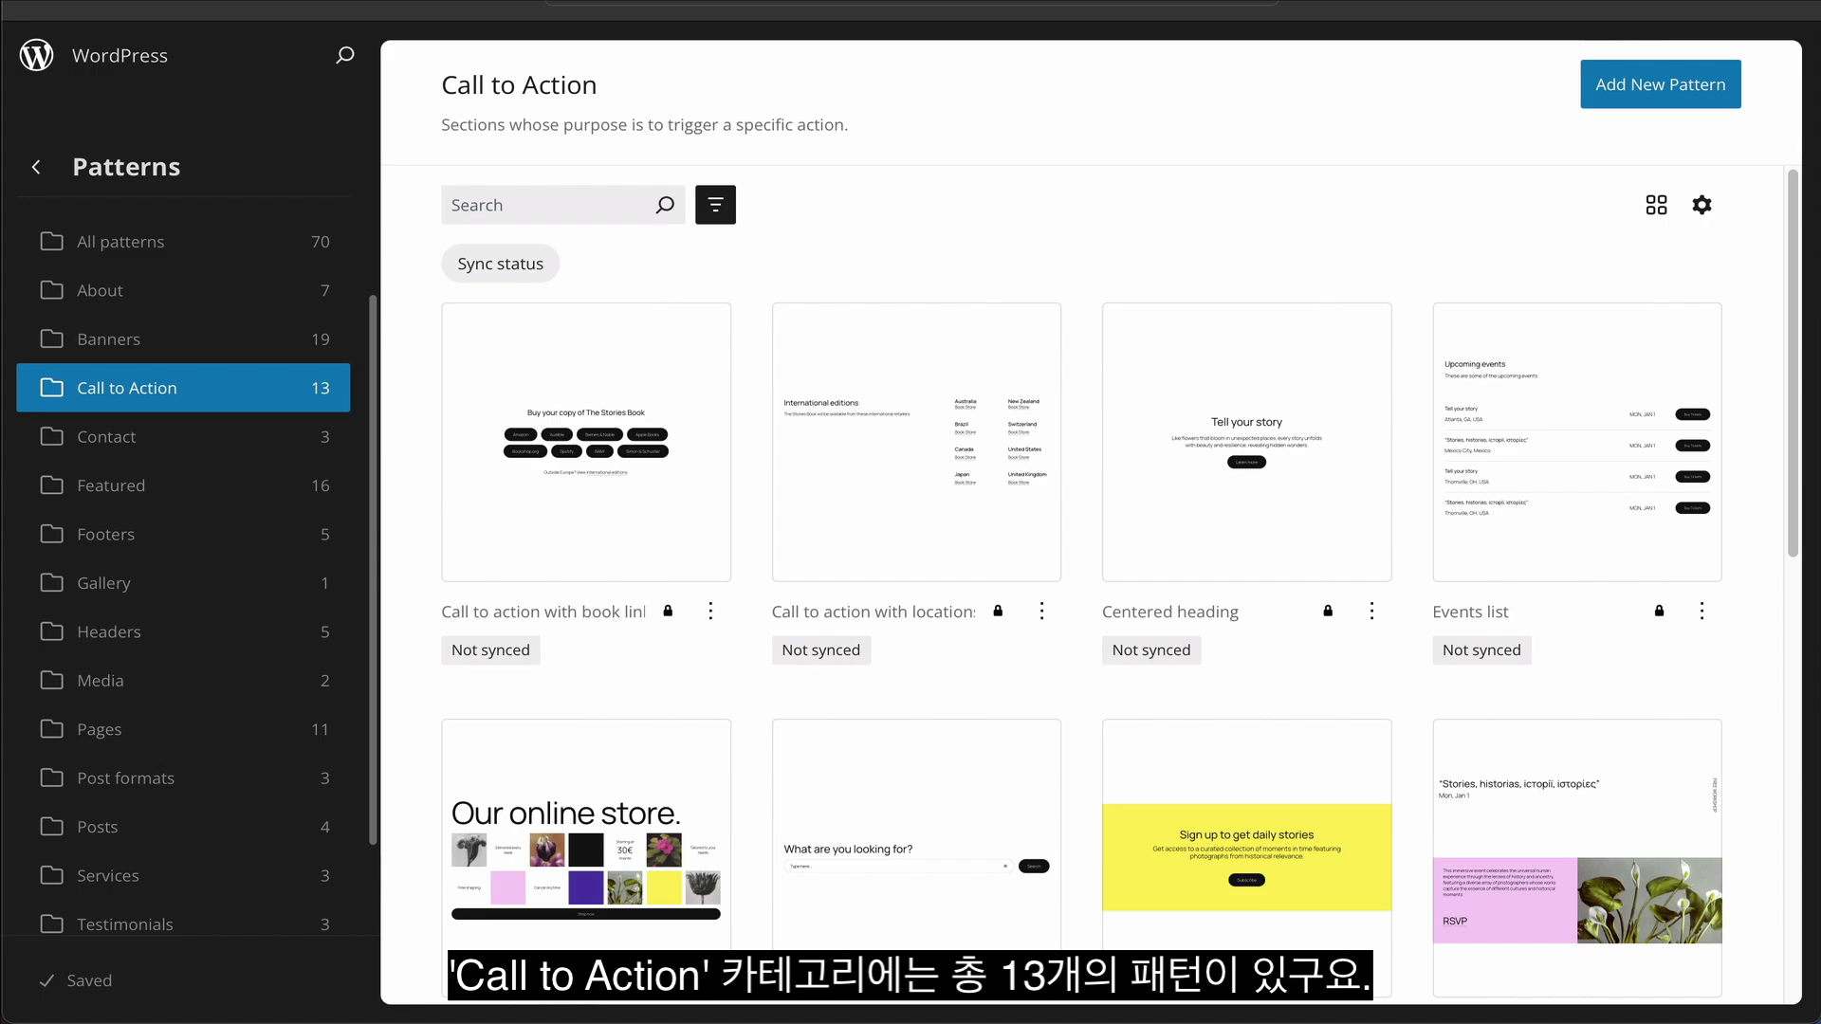
click(107, 437)
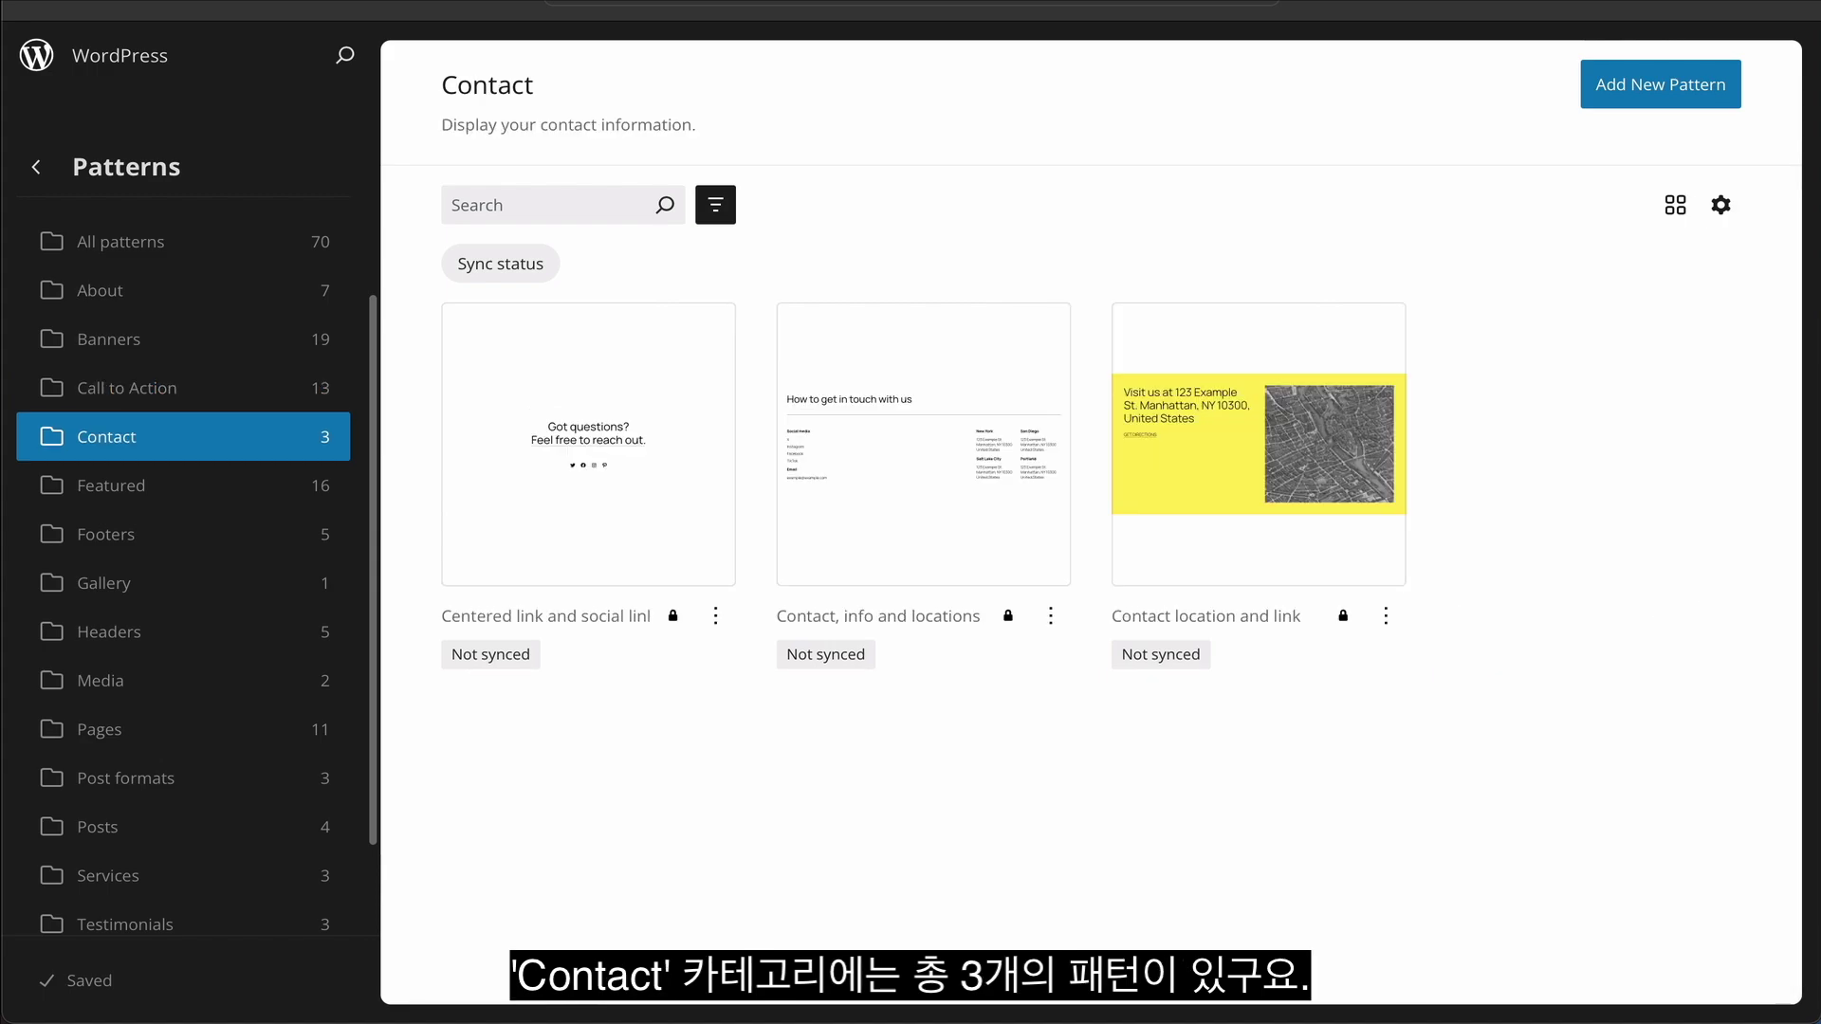
click(111, 485)
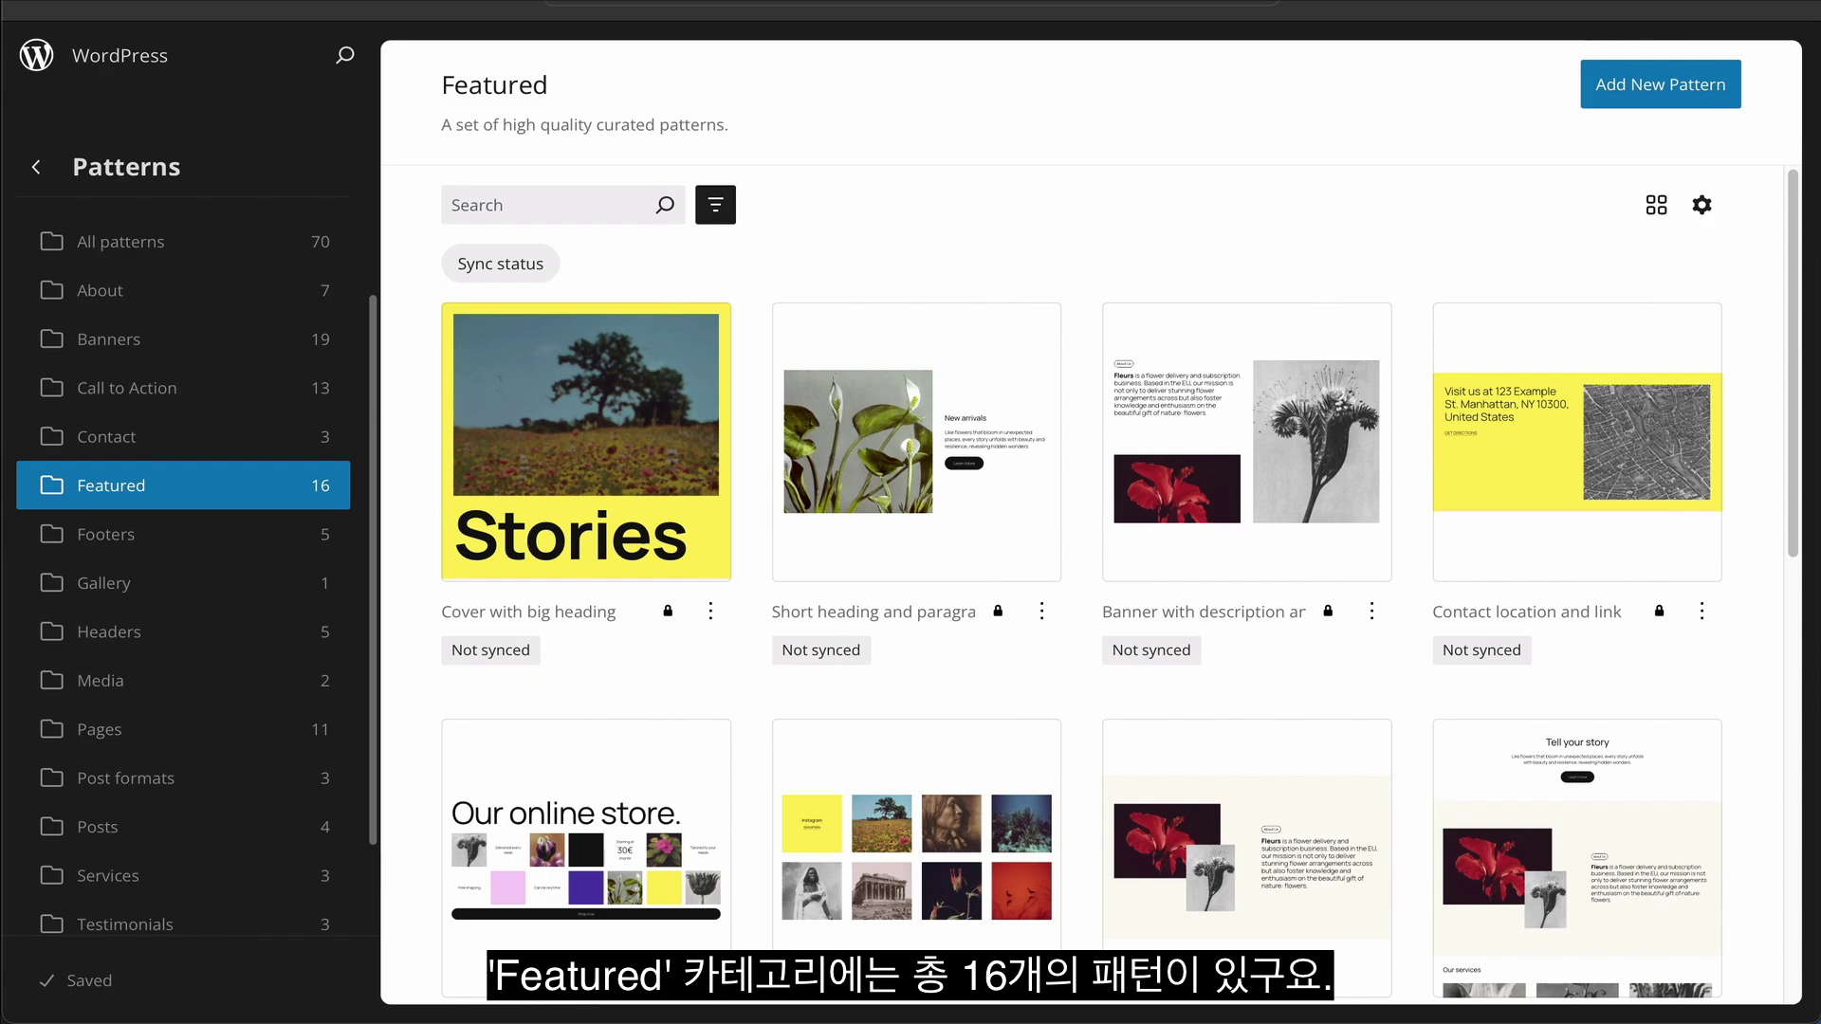
click(105, 534)
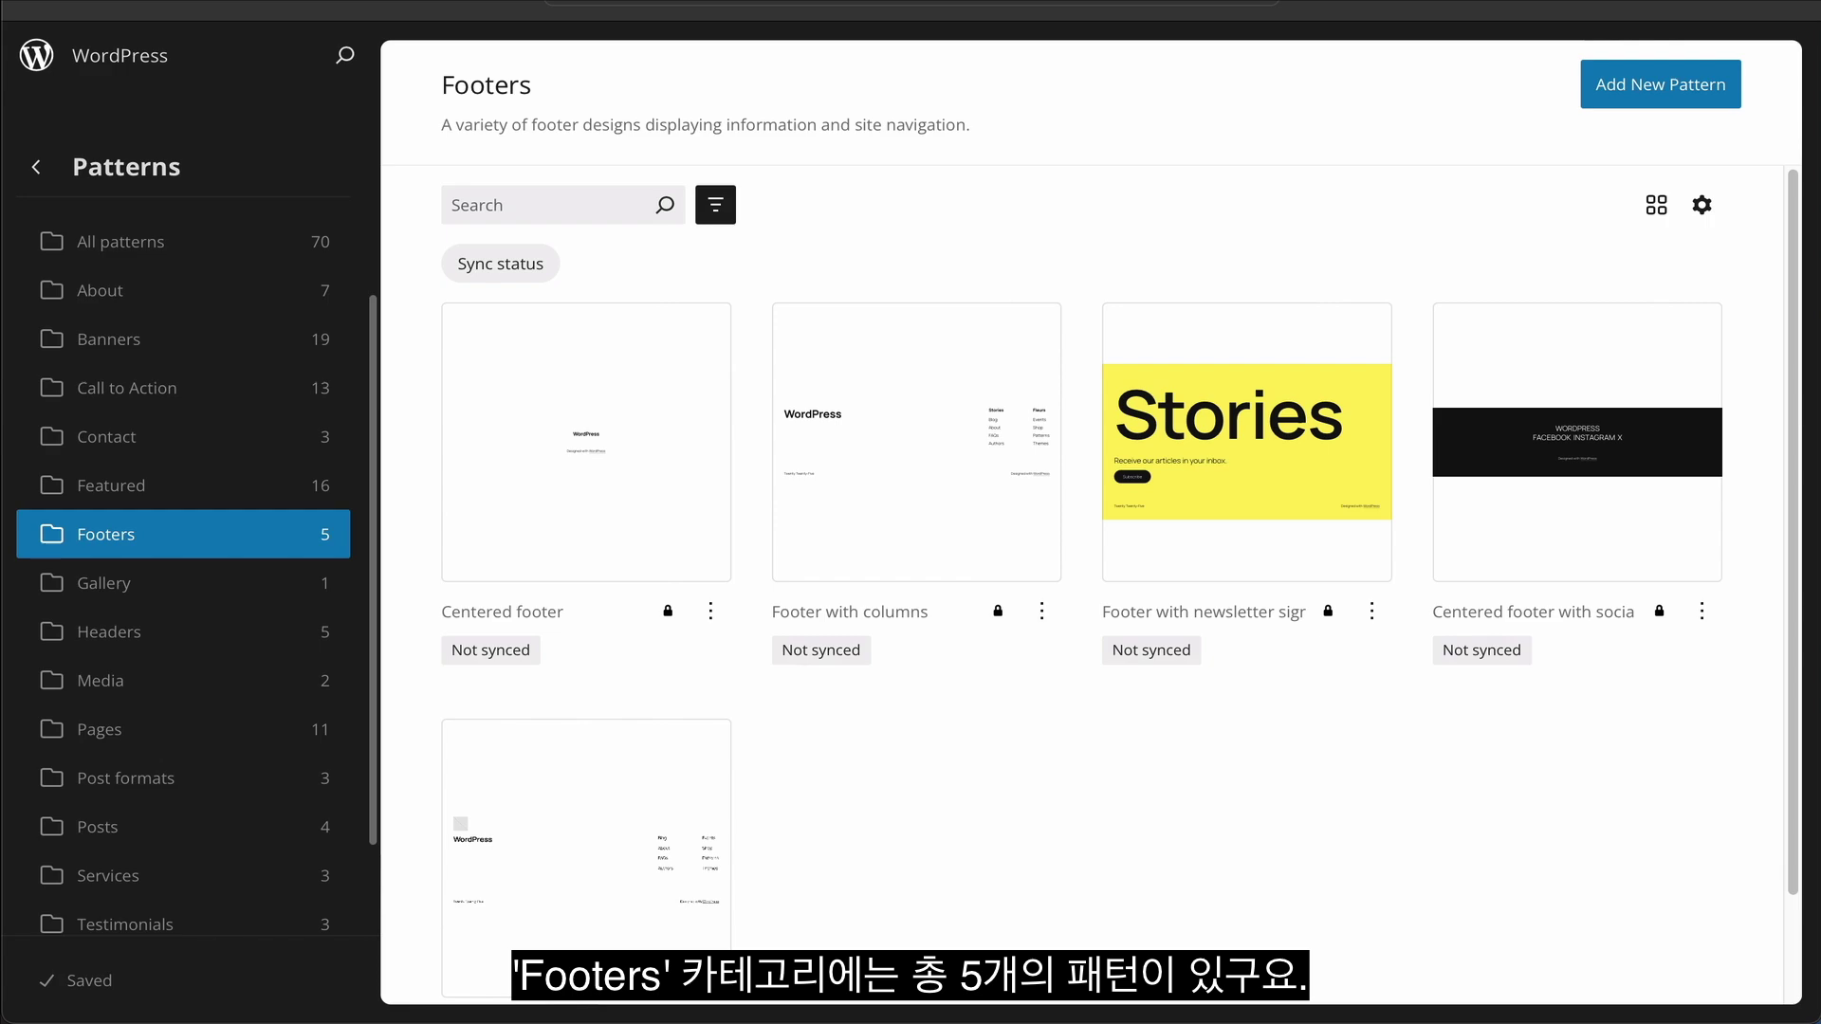
click(104, 584)
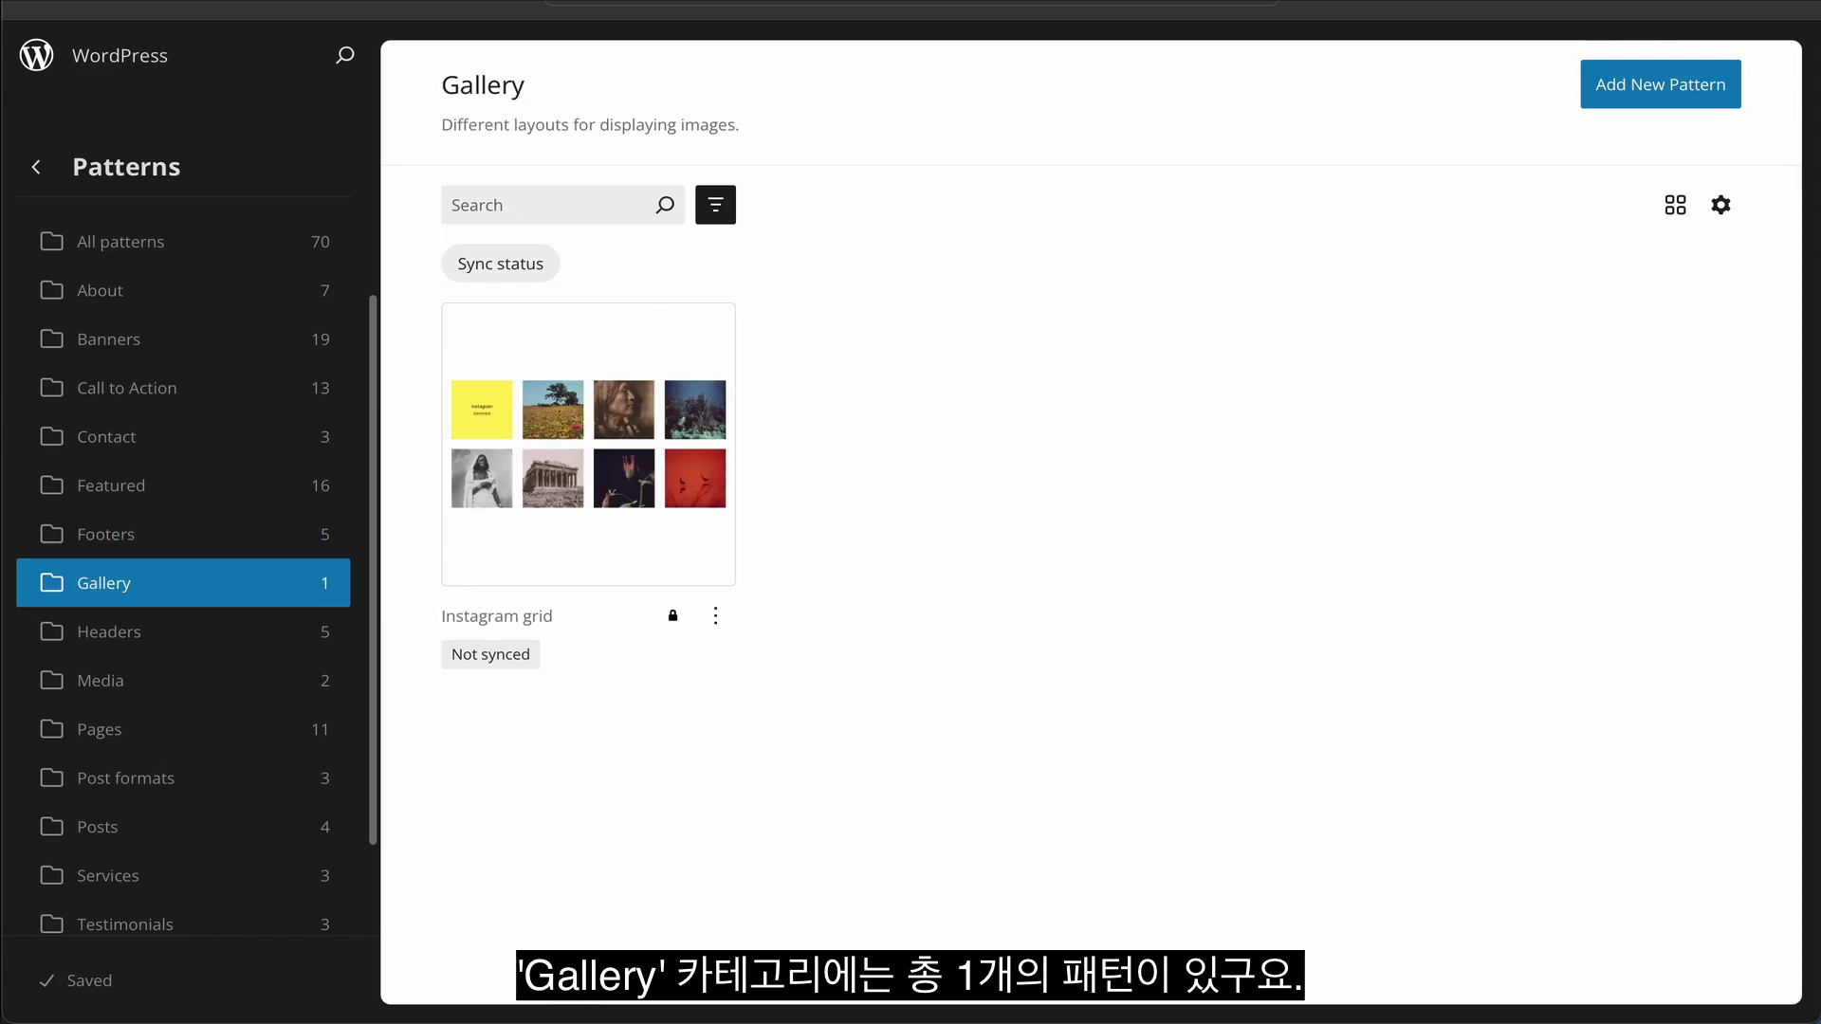
click(108, 632)
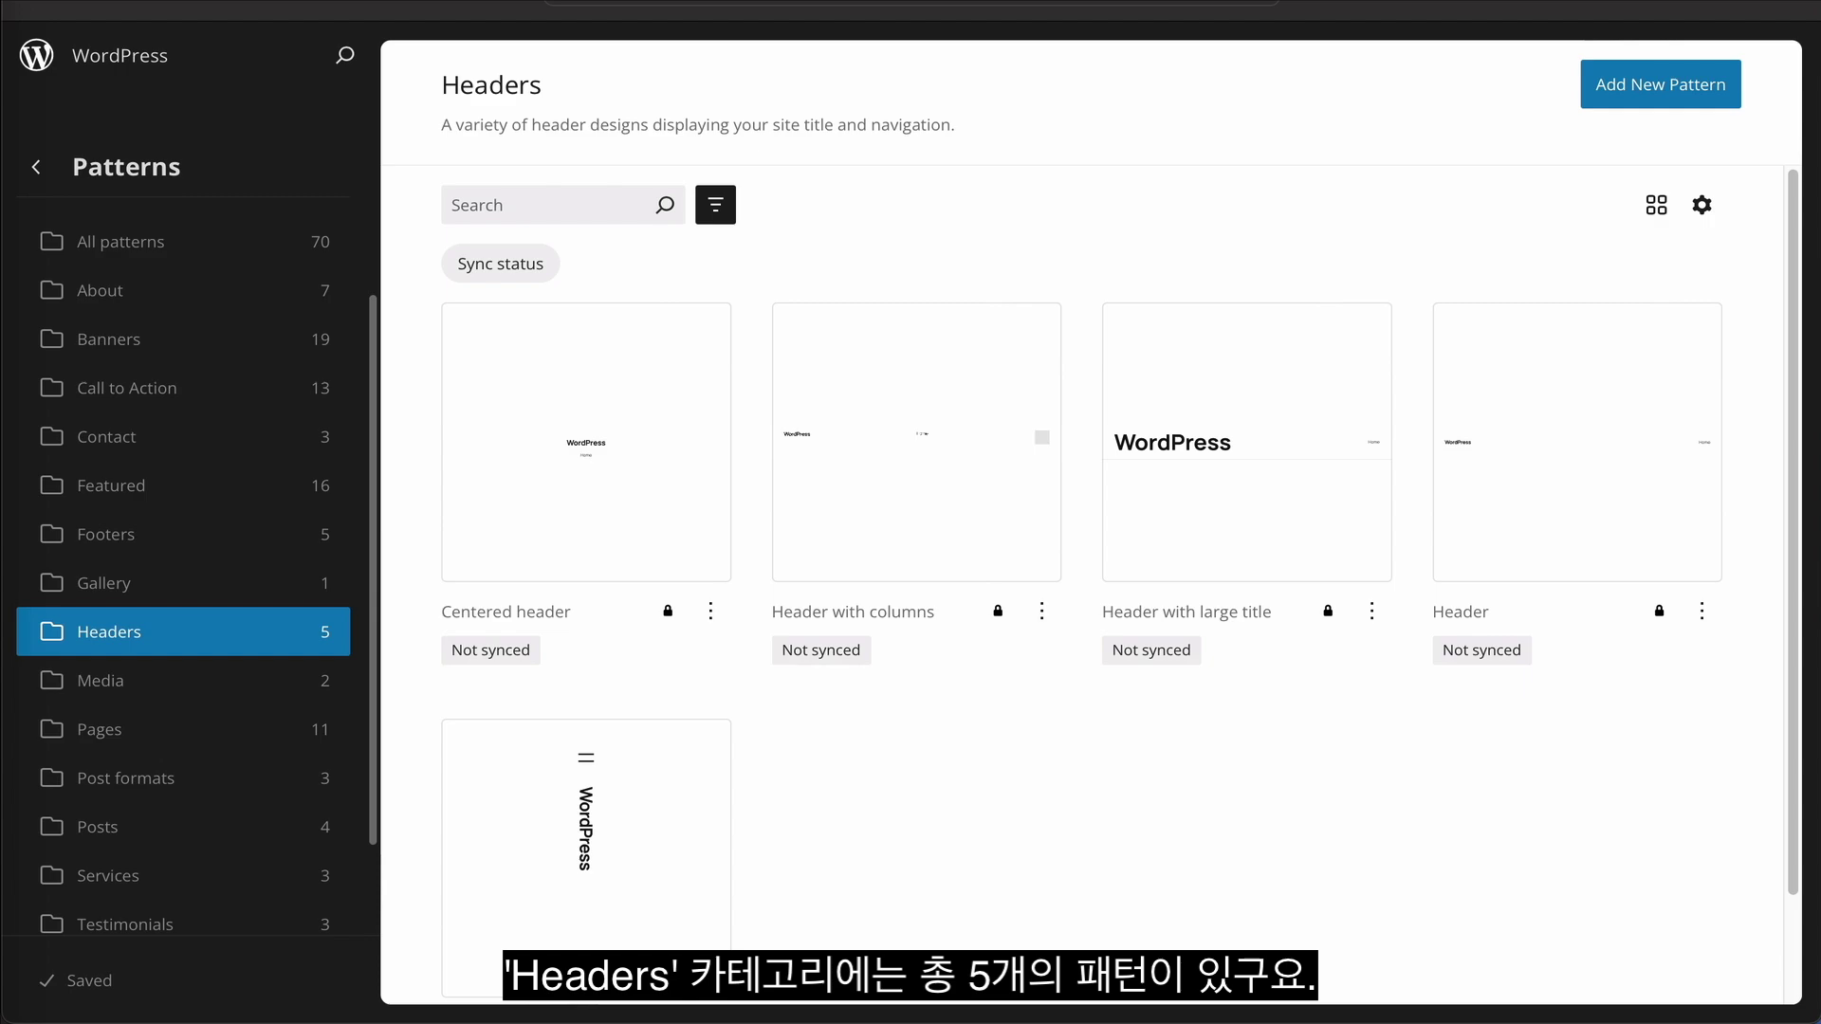
click(101, 681)
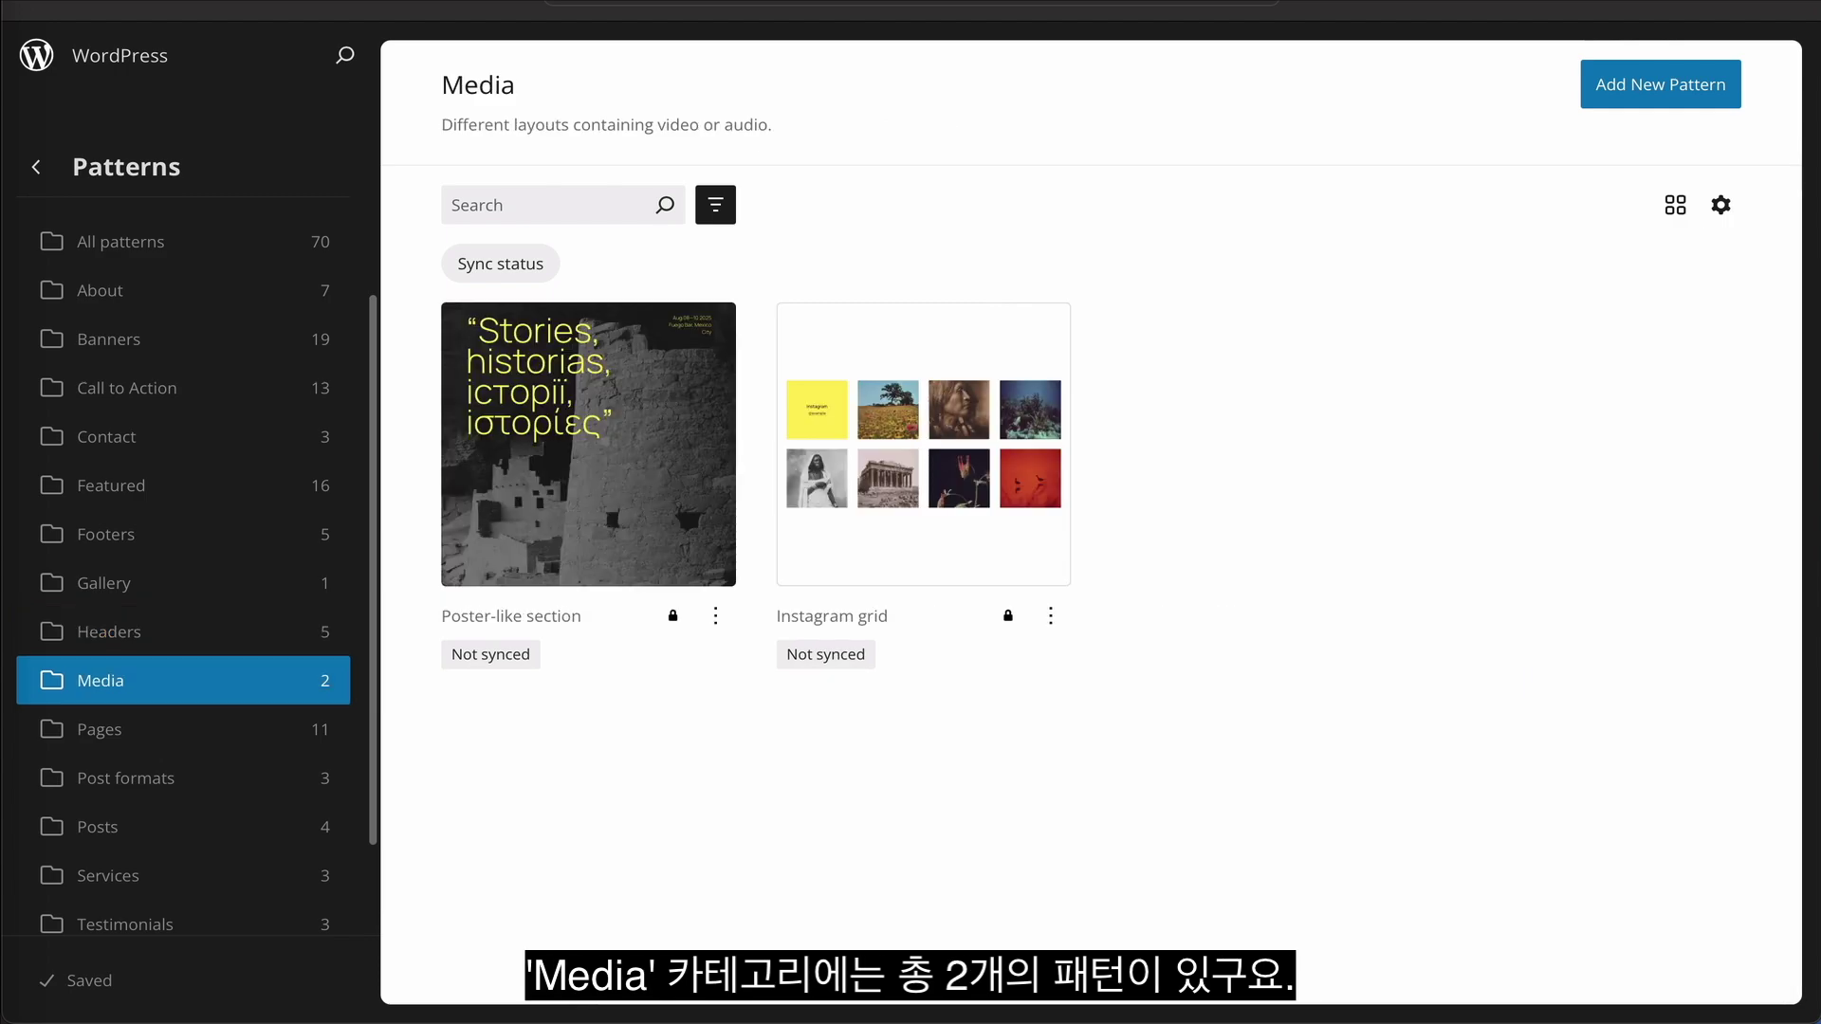
click(99, 730)
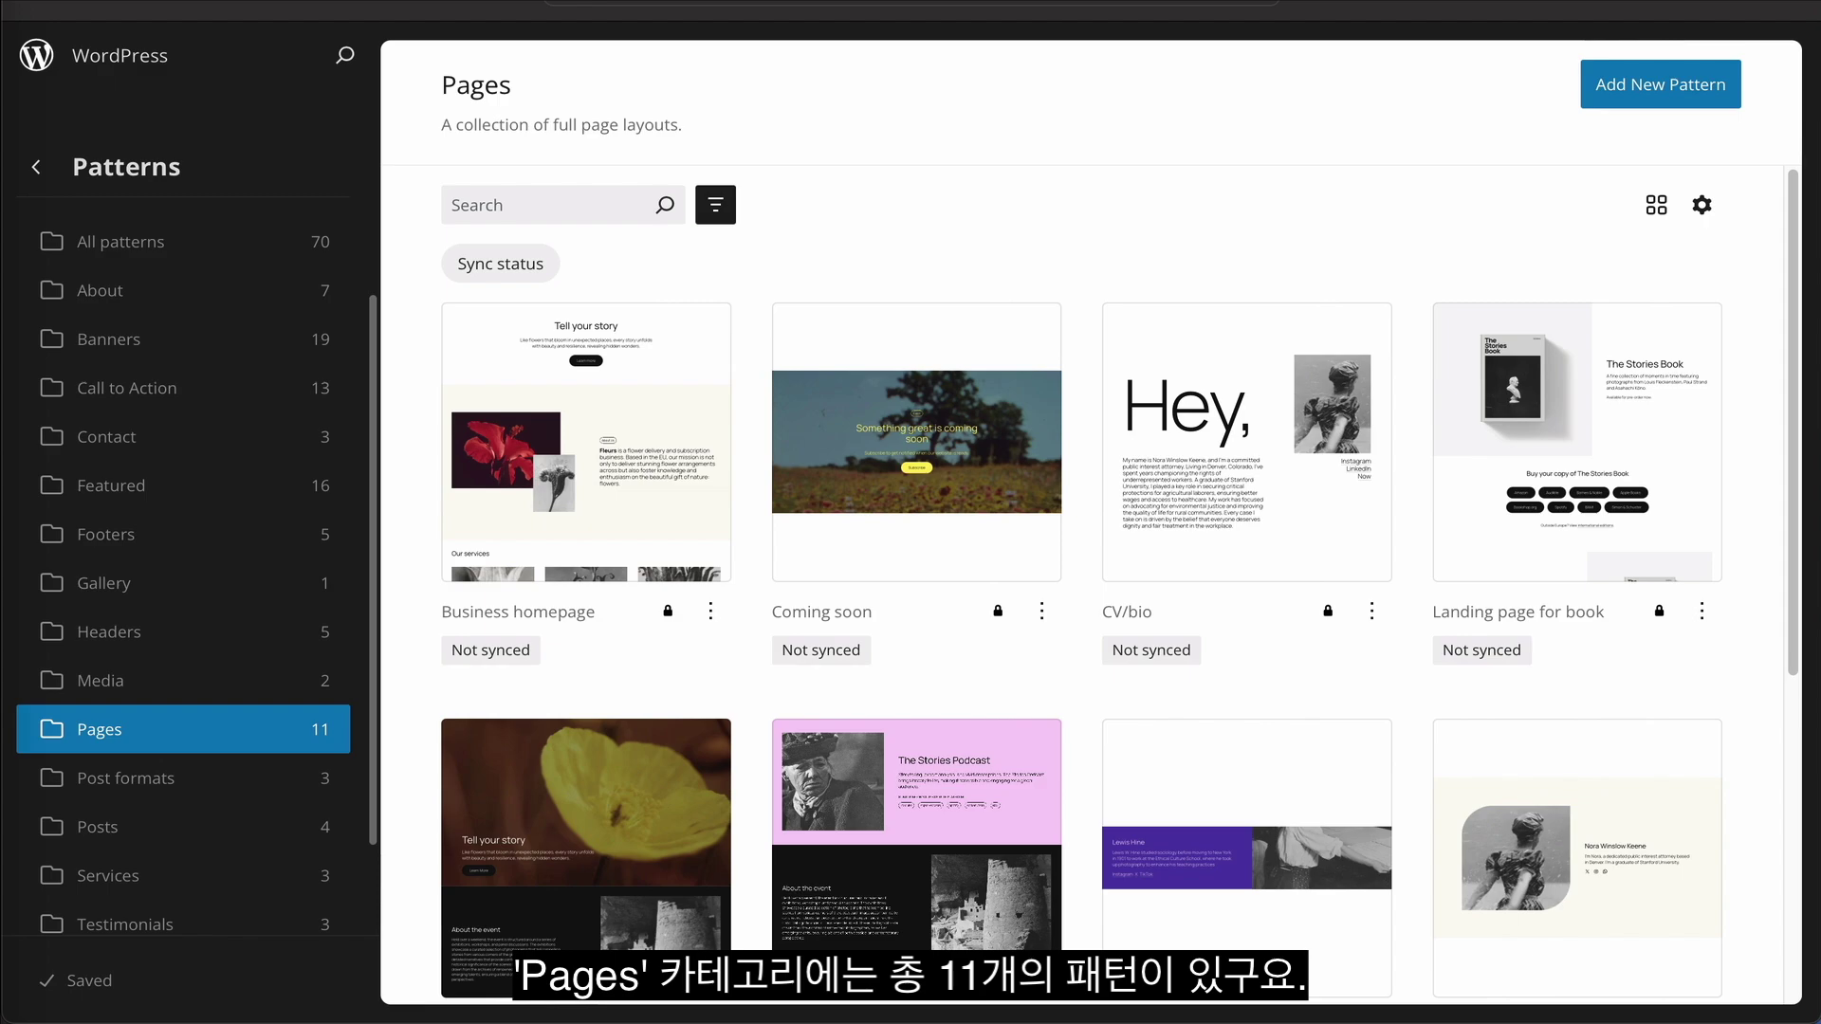
click(125, 778)
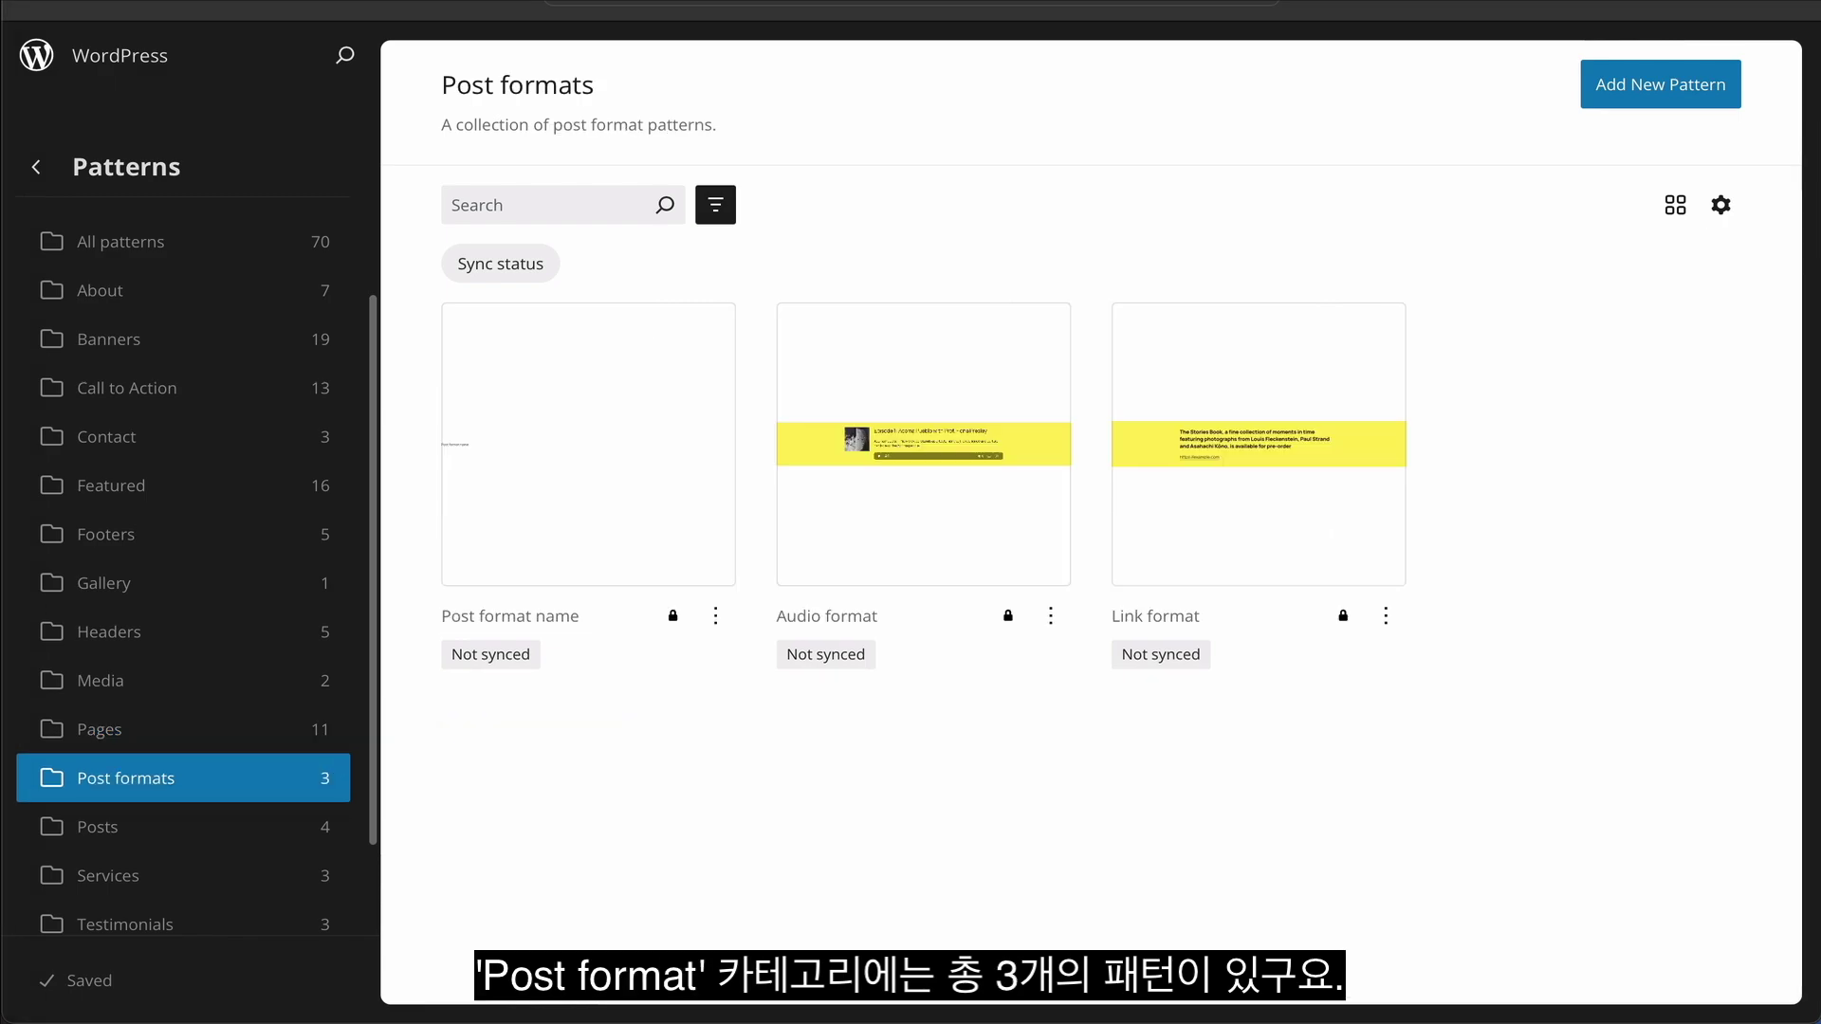
click(97, 826)
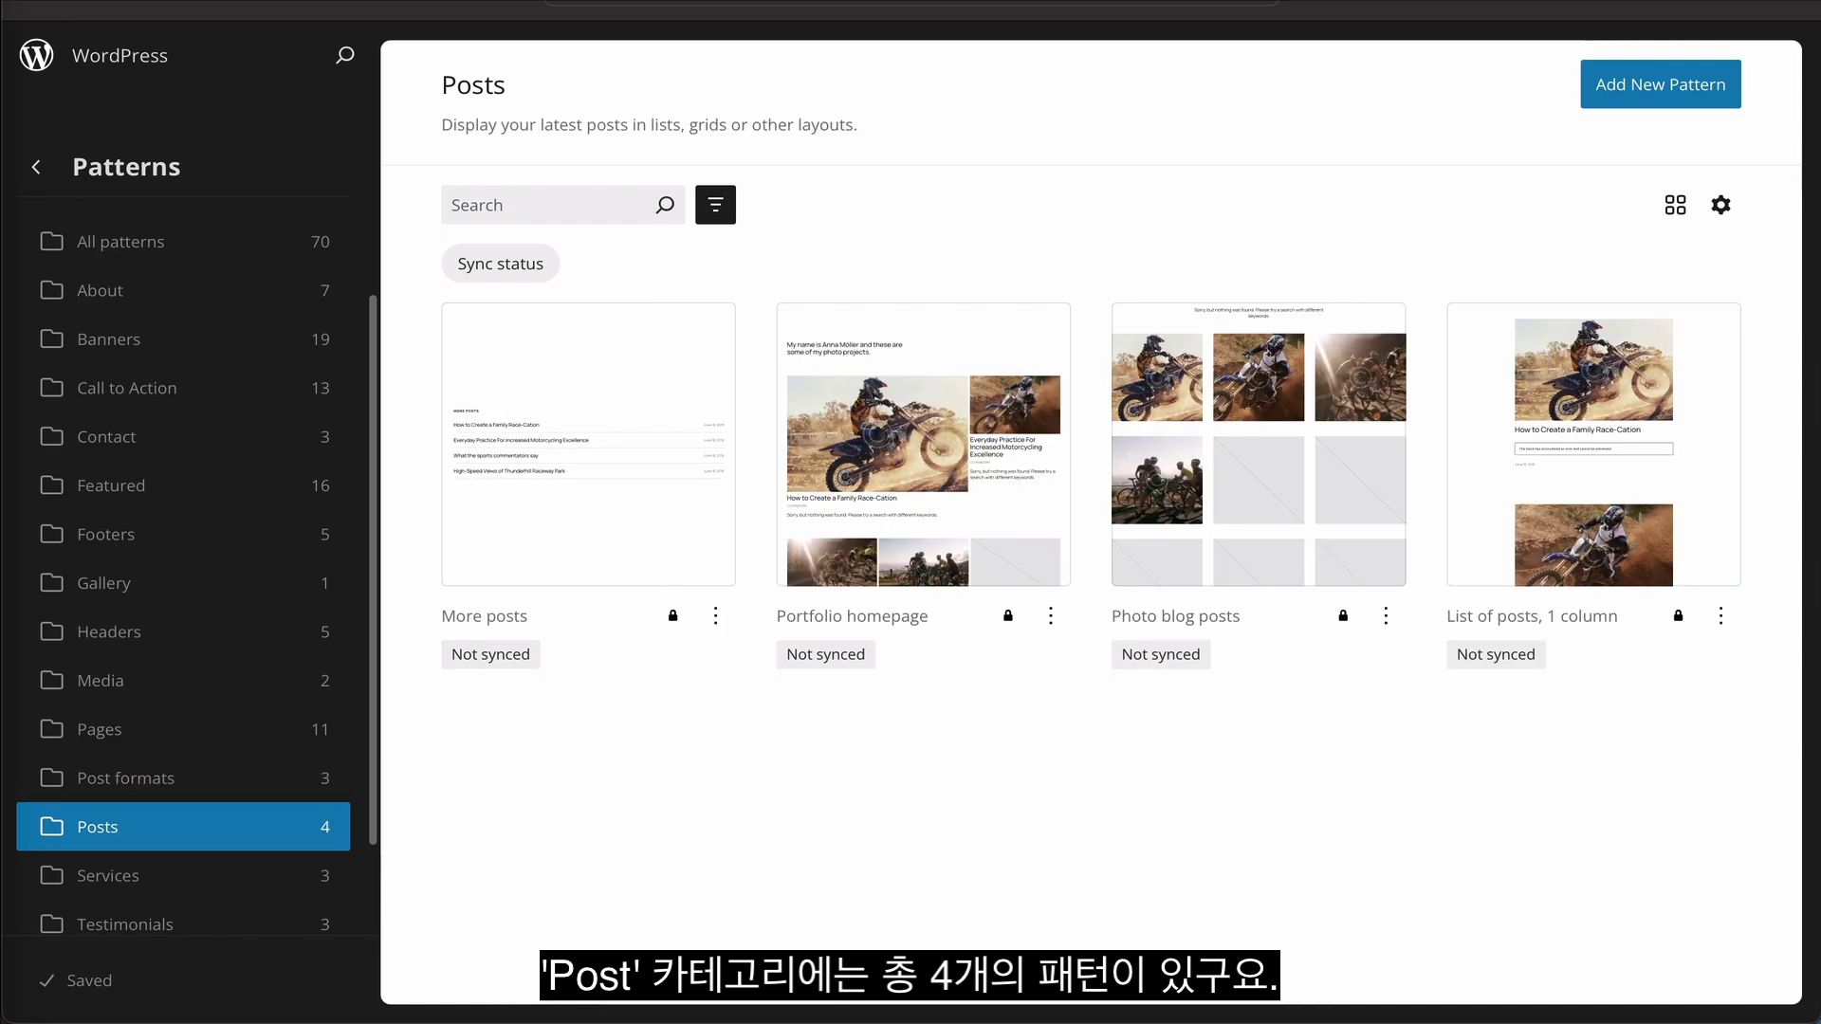
click(108, 875)
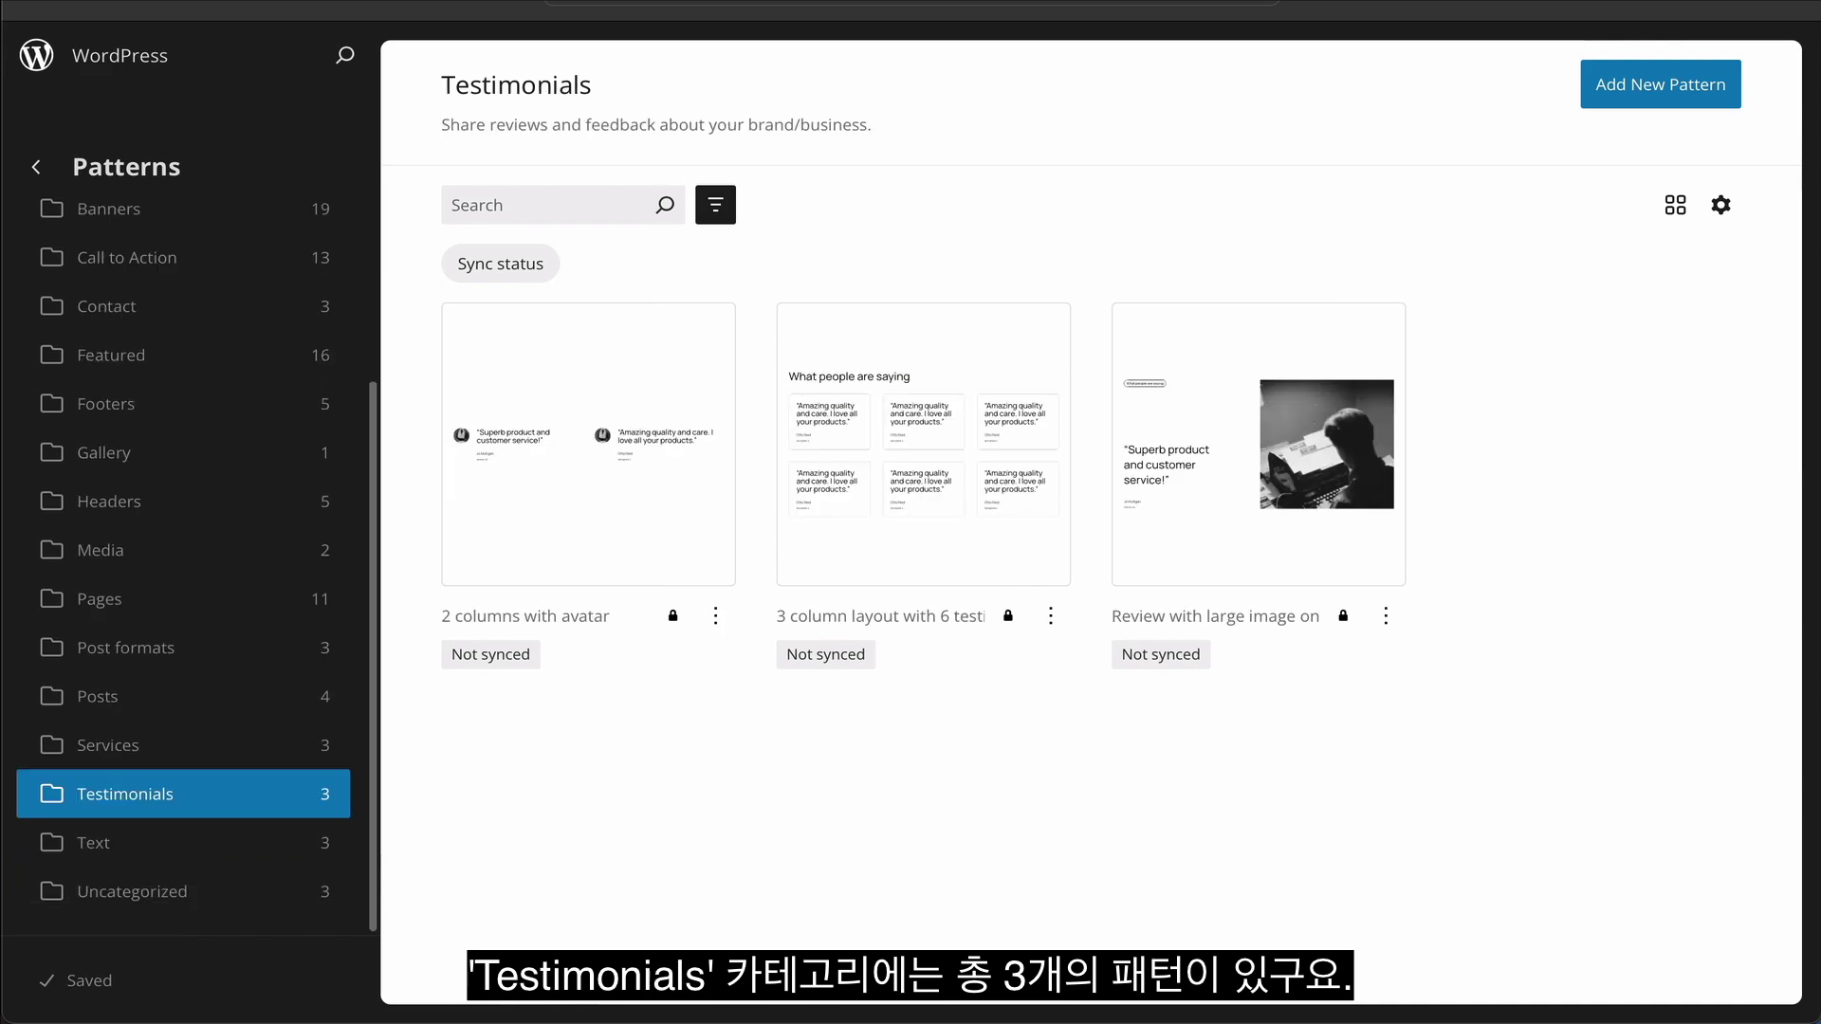
click(93, 843)
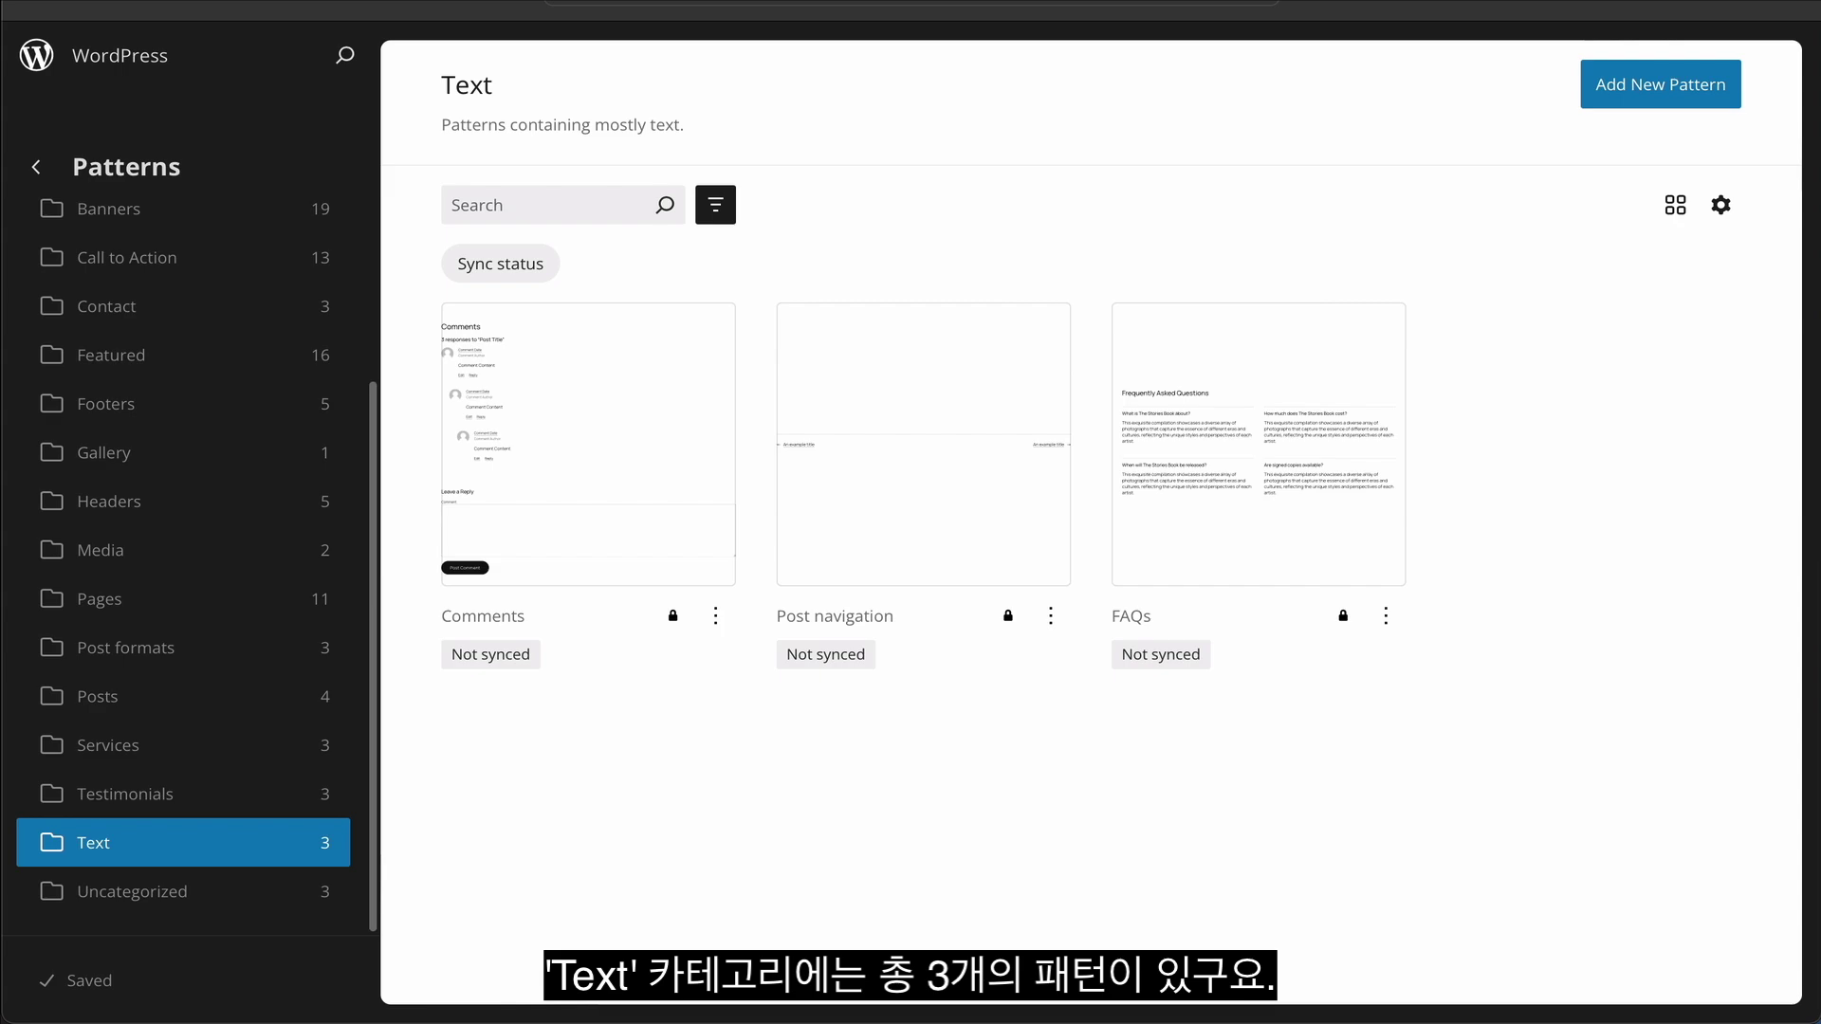
click(132, 891)
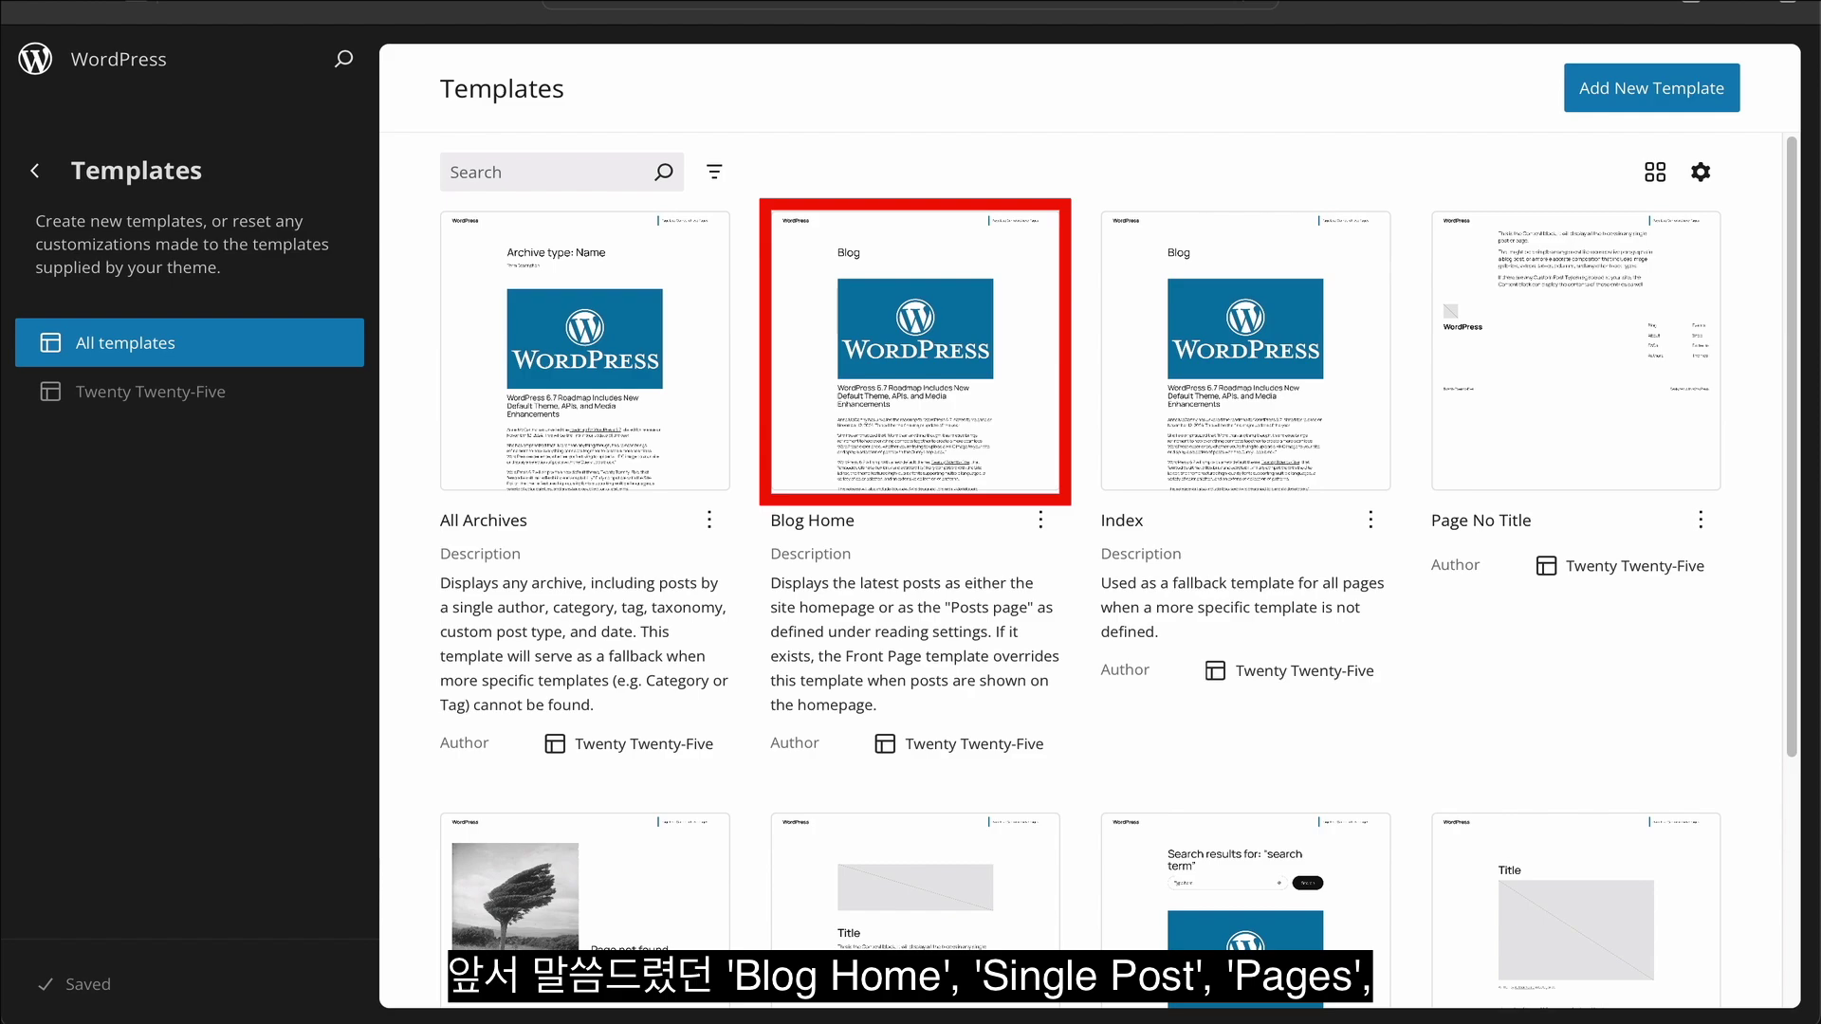
Review all the site's templates, including Blog Home, Single Posts, Pages, All Archives, Index, Page: 404 and Search Results
scroll(1091, 569, down, 4)
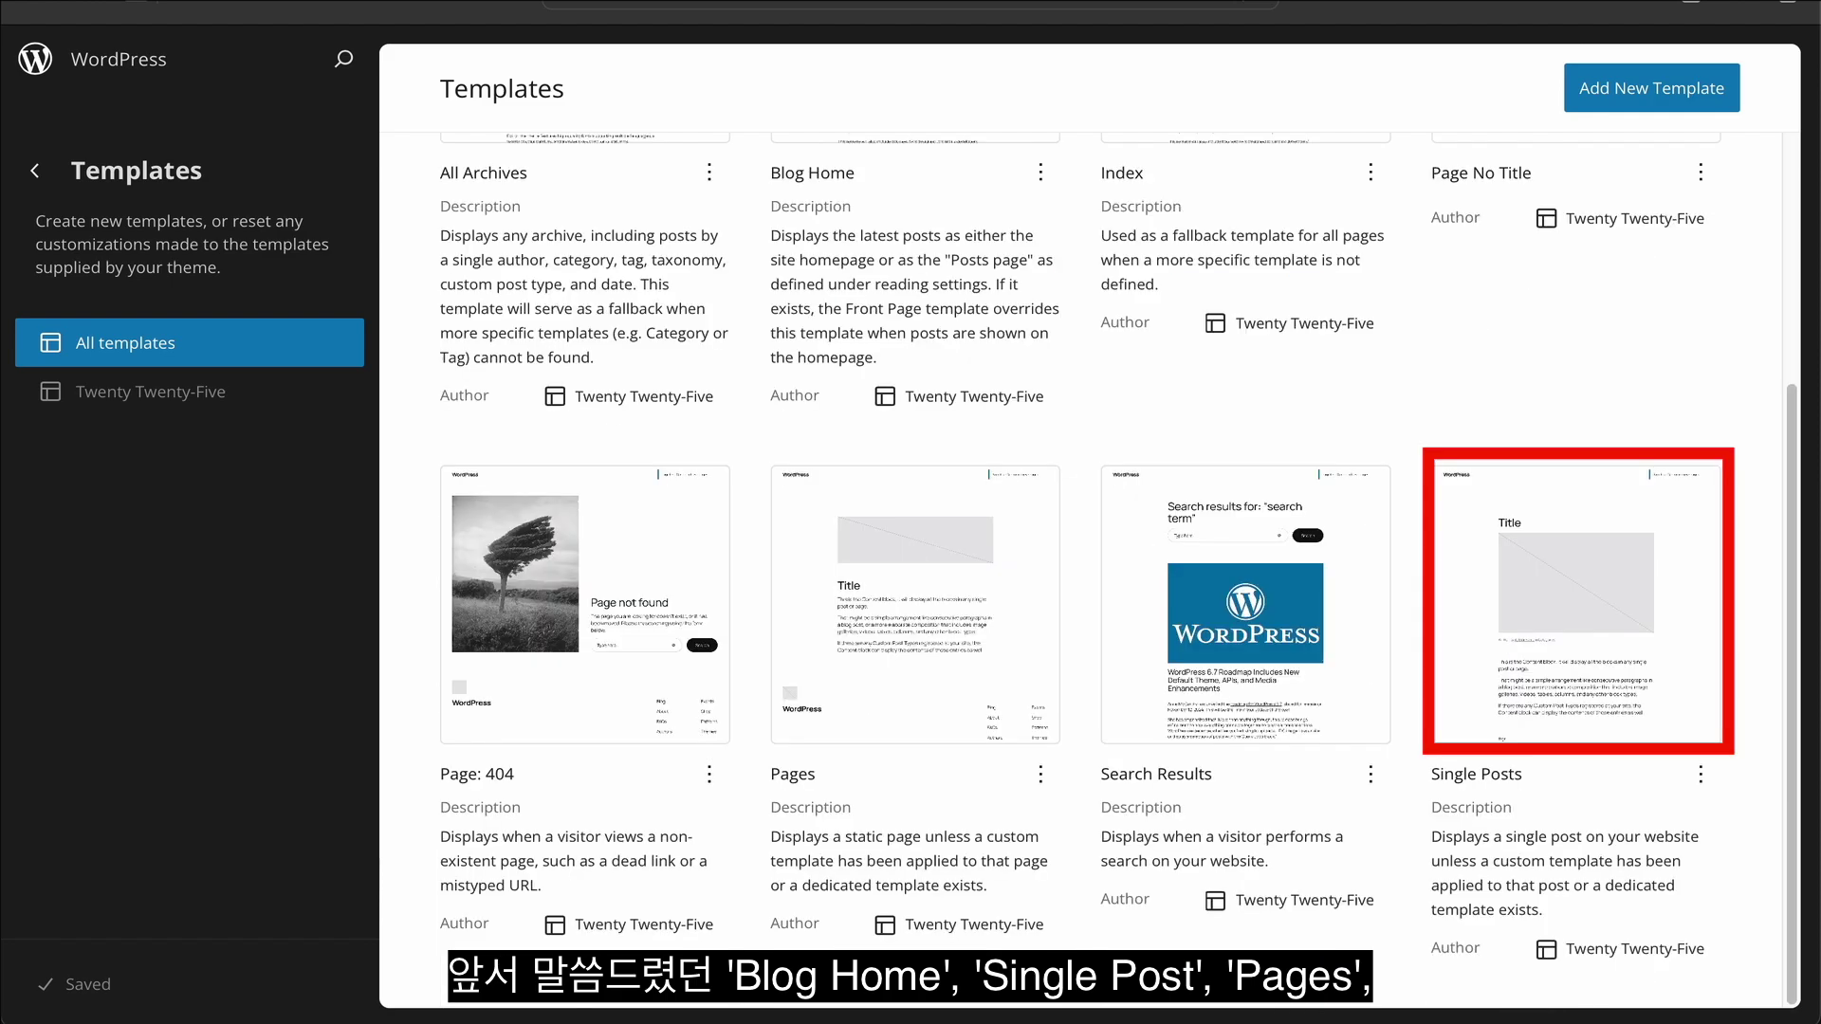
scroll(1091, 569, up, 4)
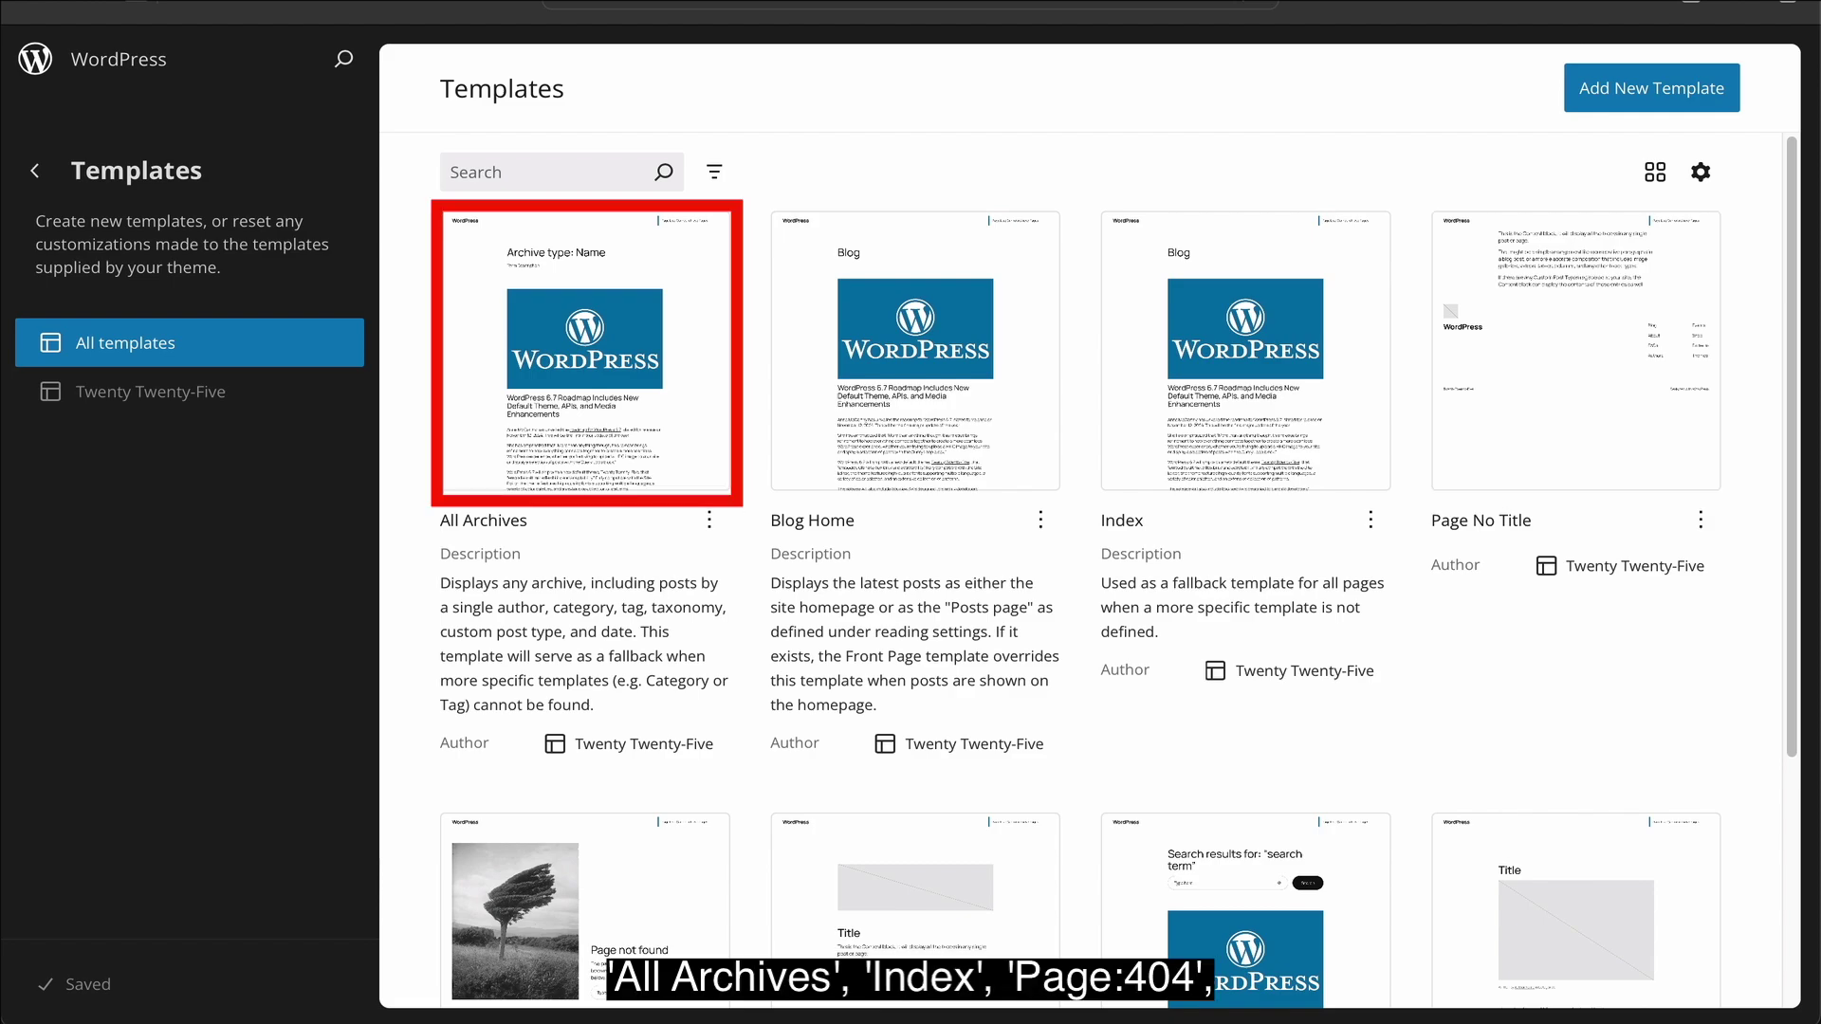
scroll(1090, 569, down, 4)
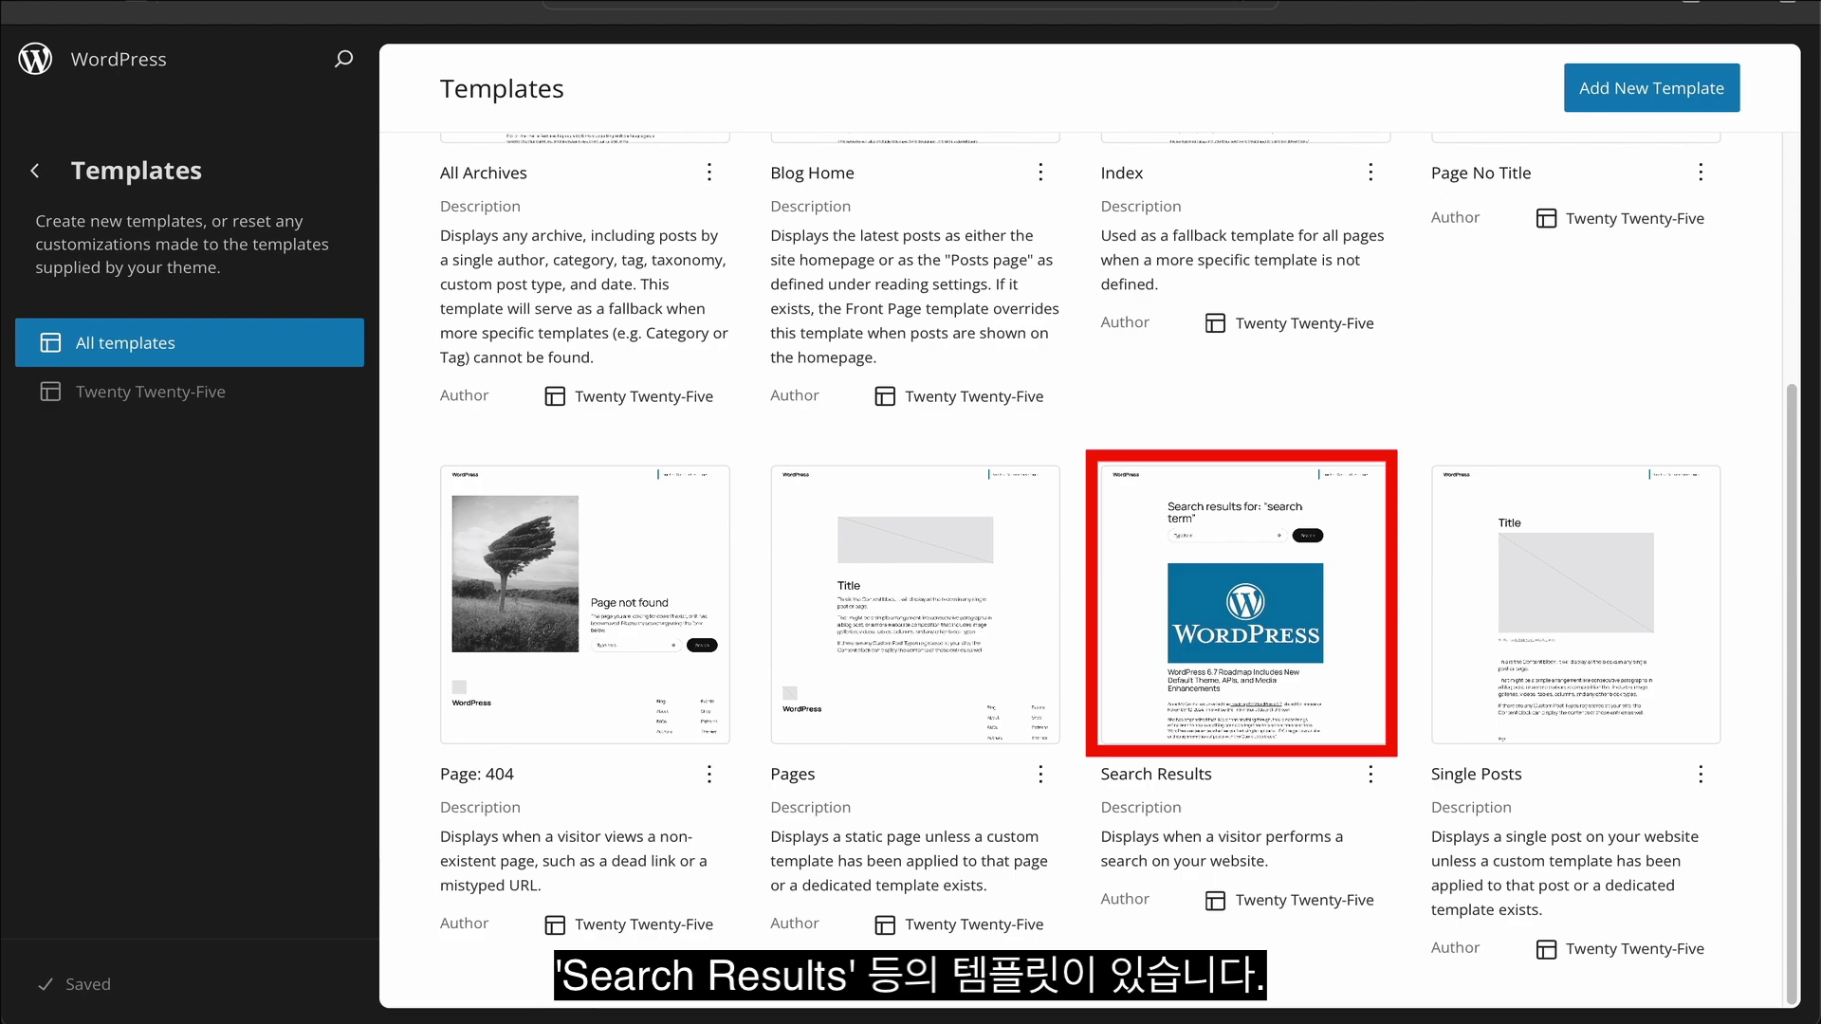
scroll(1090, 569, up, 4)
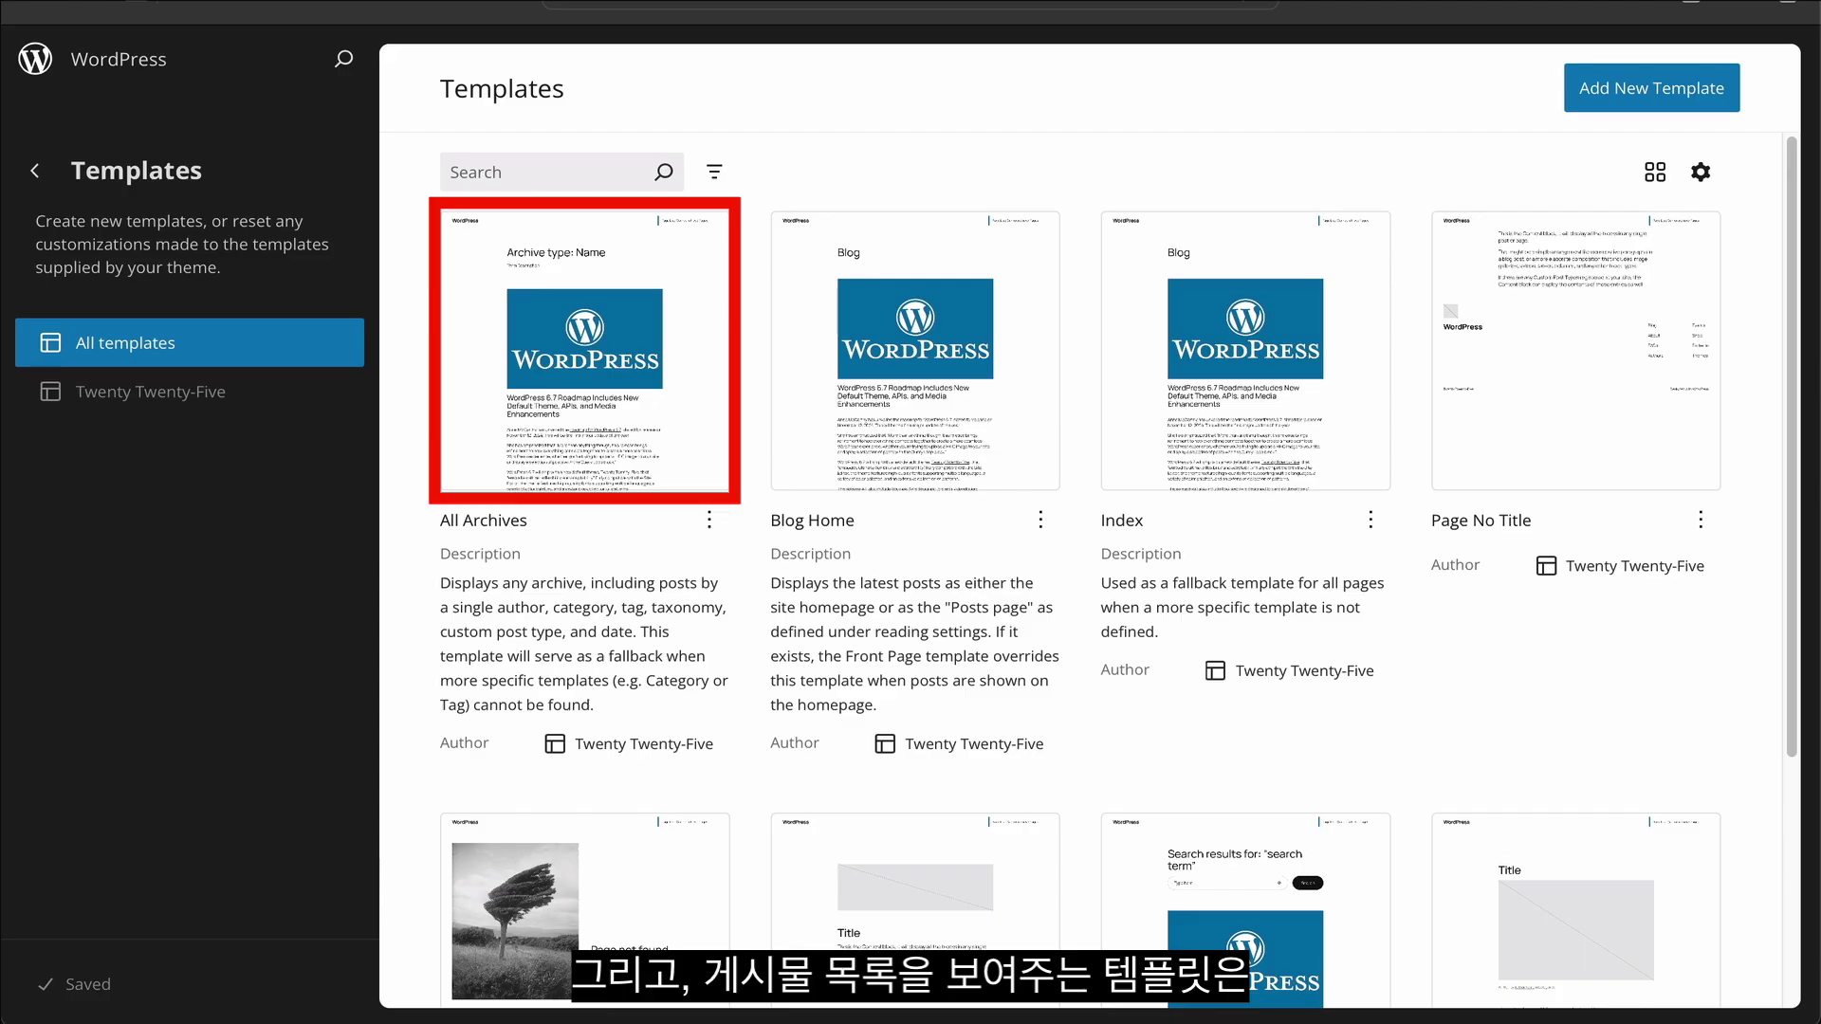
scroll(1090, 569, down, 3)
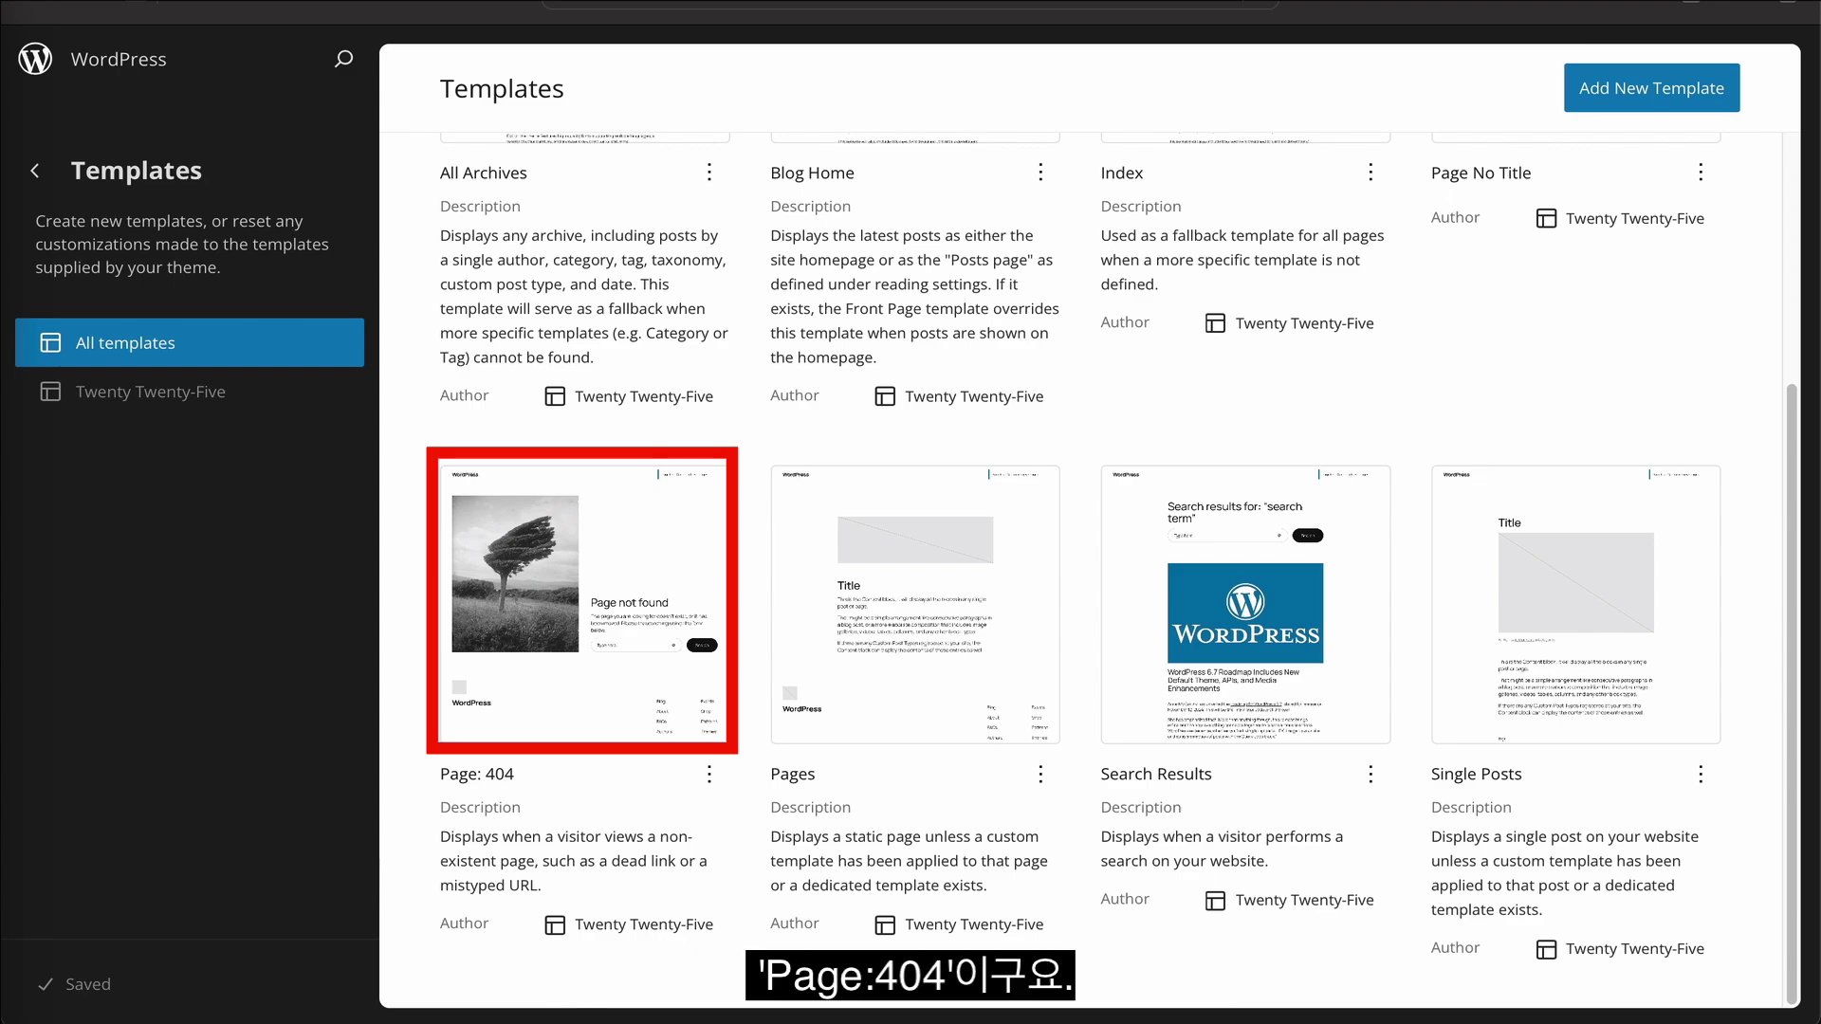
scroll(1081, 569, up, 4)
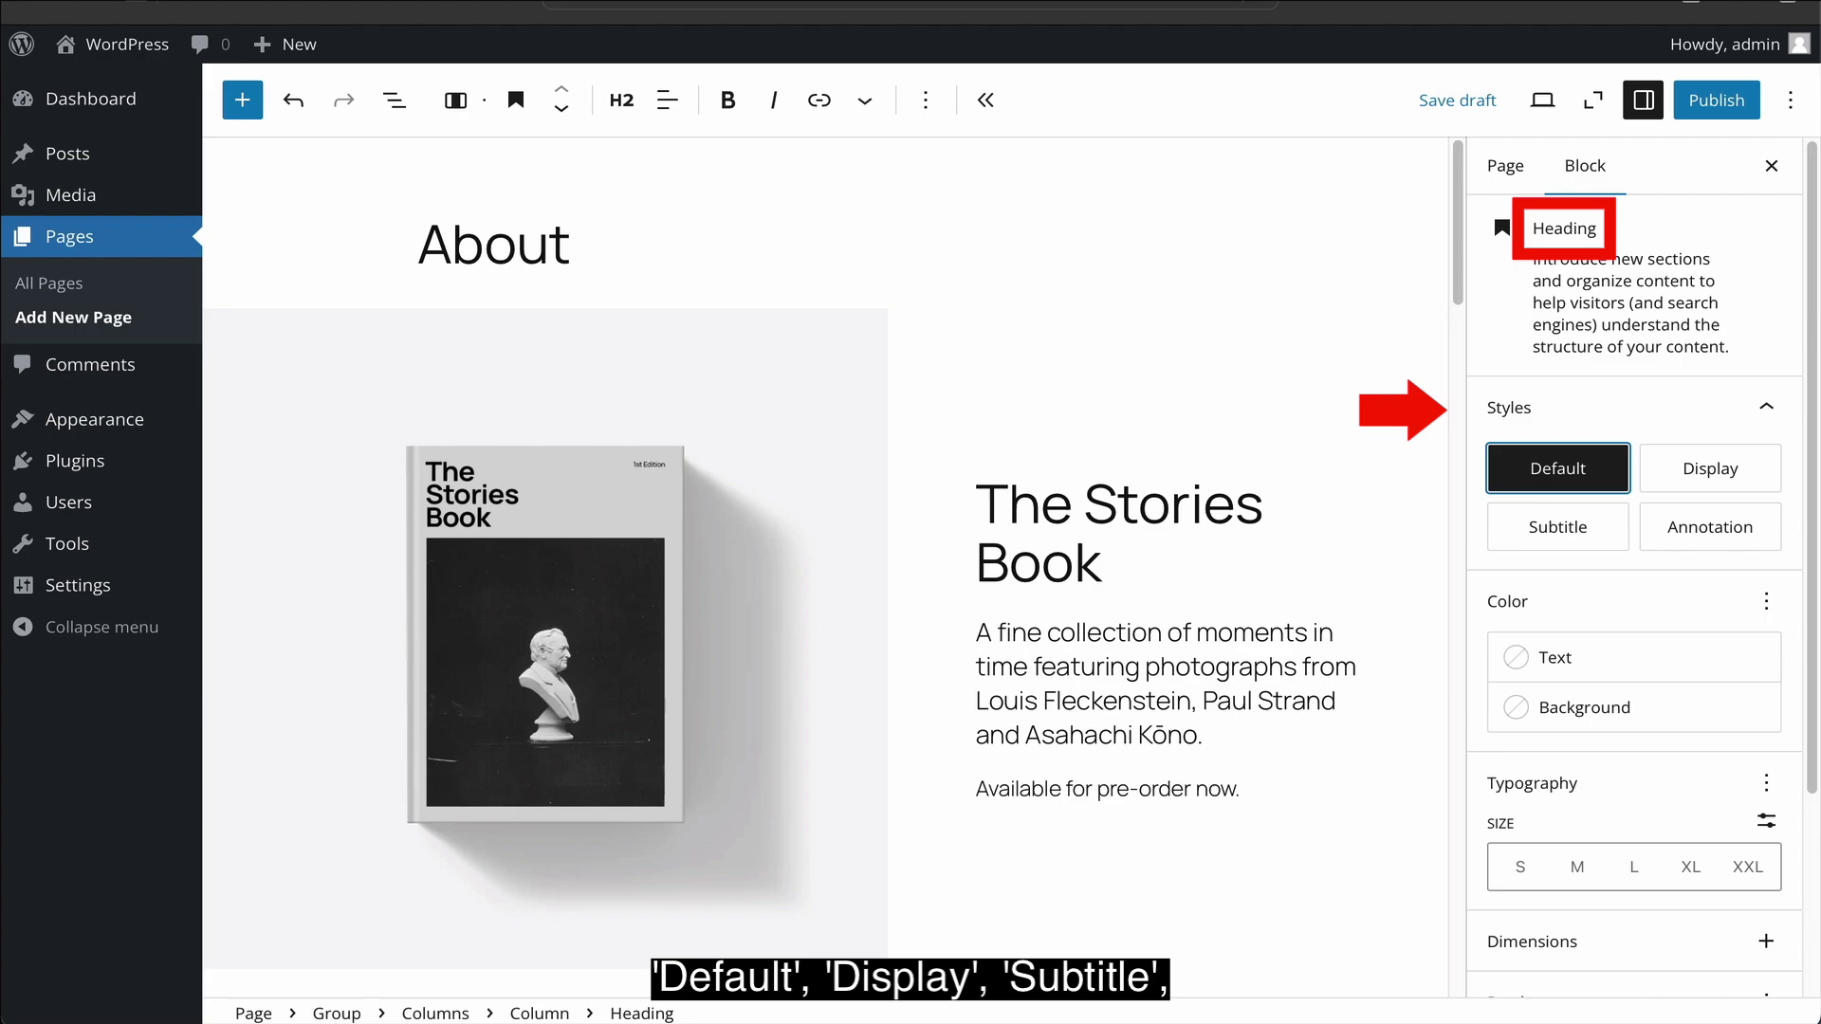
Try the Display, Subtitle and Annotation styles on the "The Stories Book" heading
click(1710, 469)
click(1558, 527)
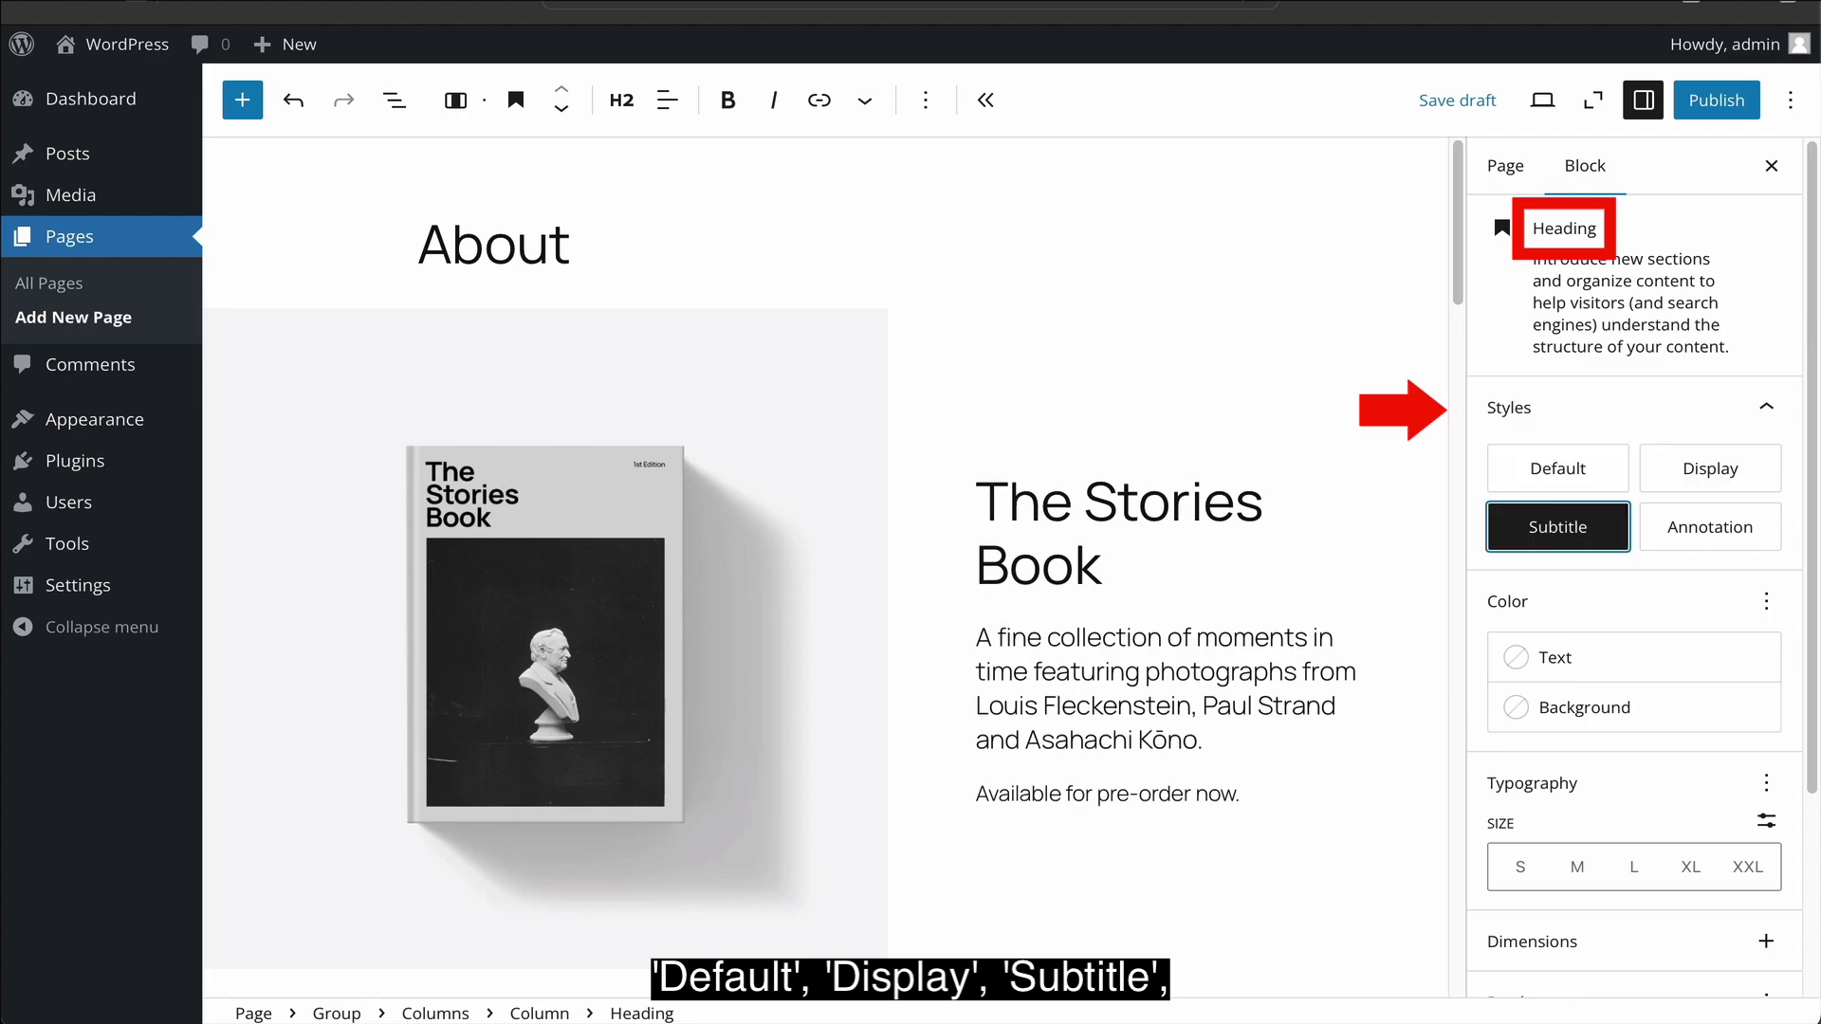
click(1710, 528)
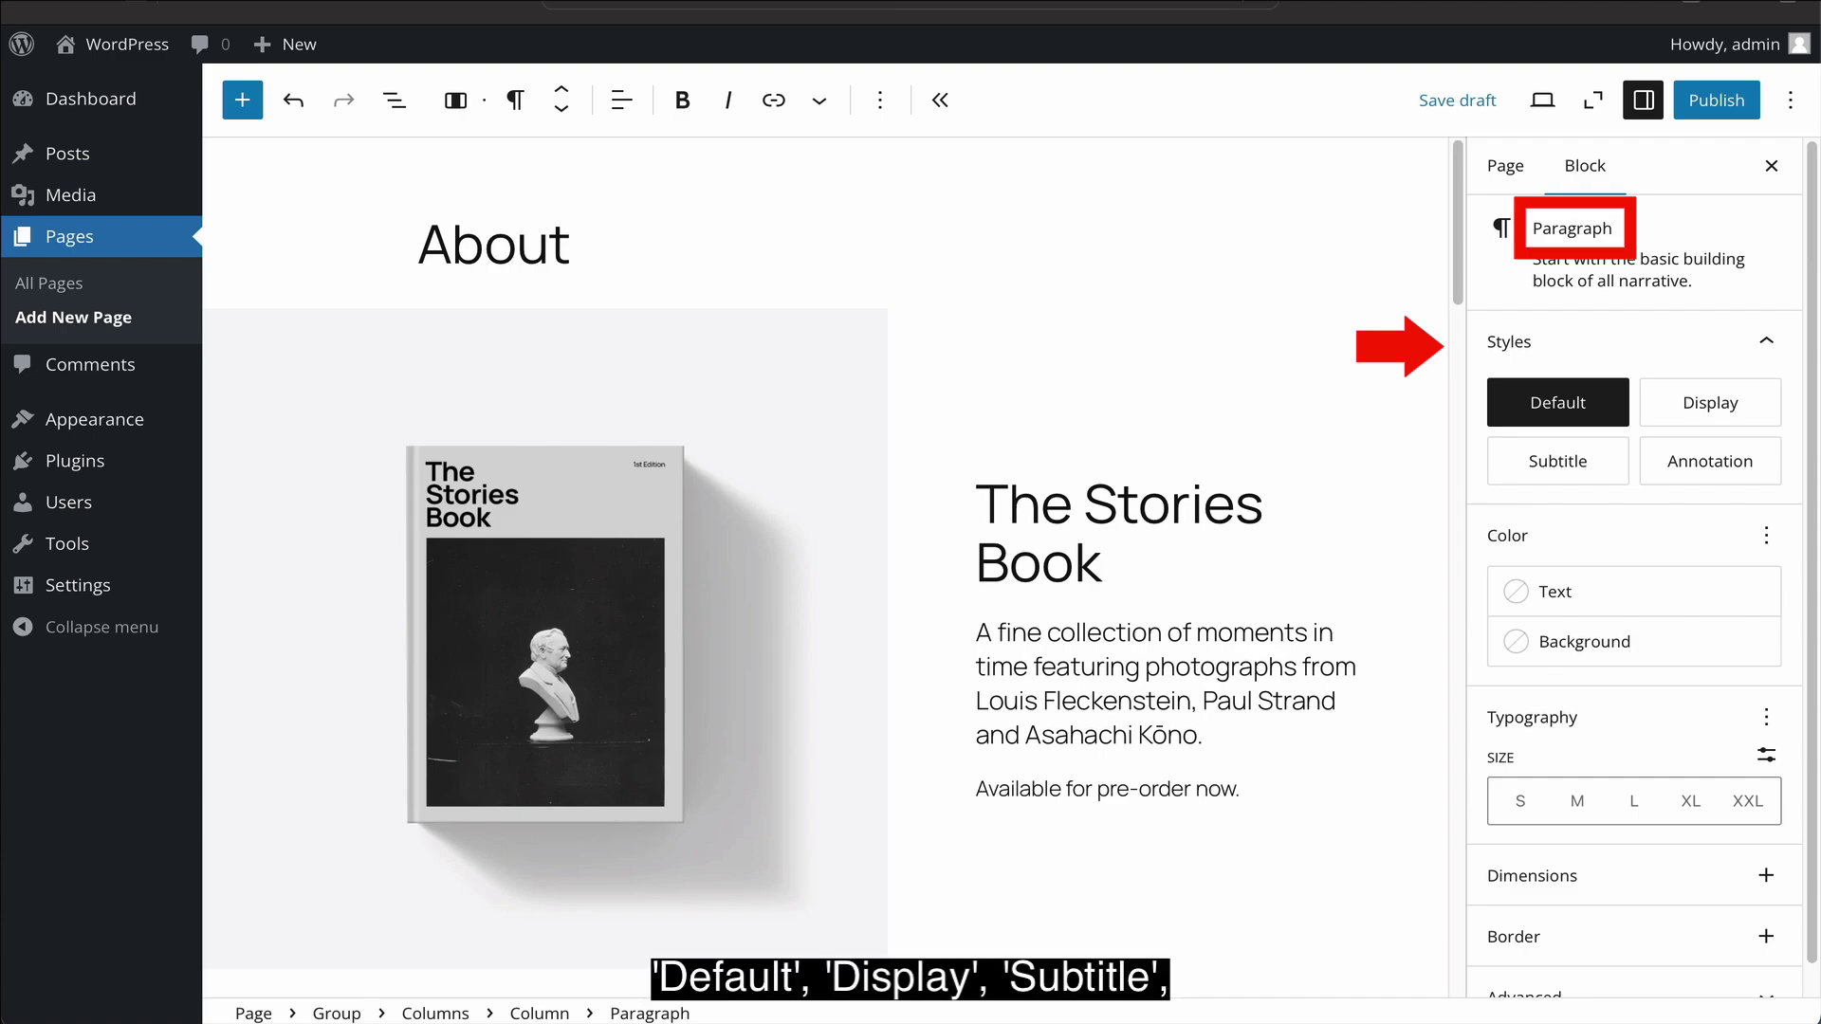
Try the Display, Subtitle and Annotation styles on the paragraph describing the book
click(1709, 402)
click(1557, 461)
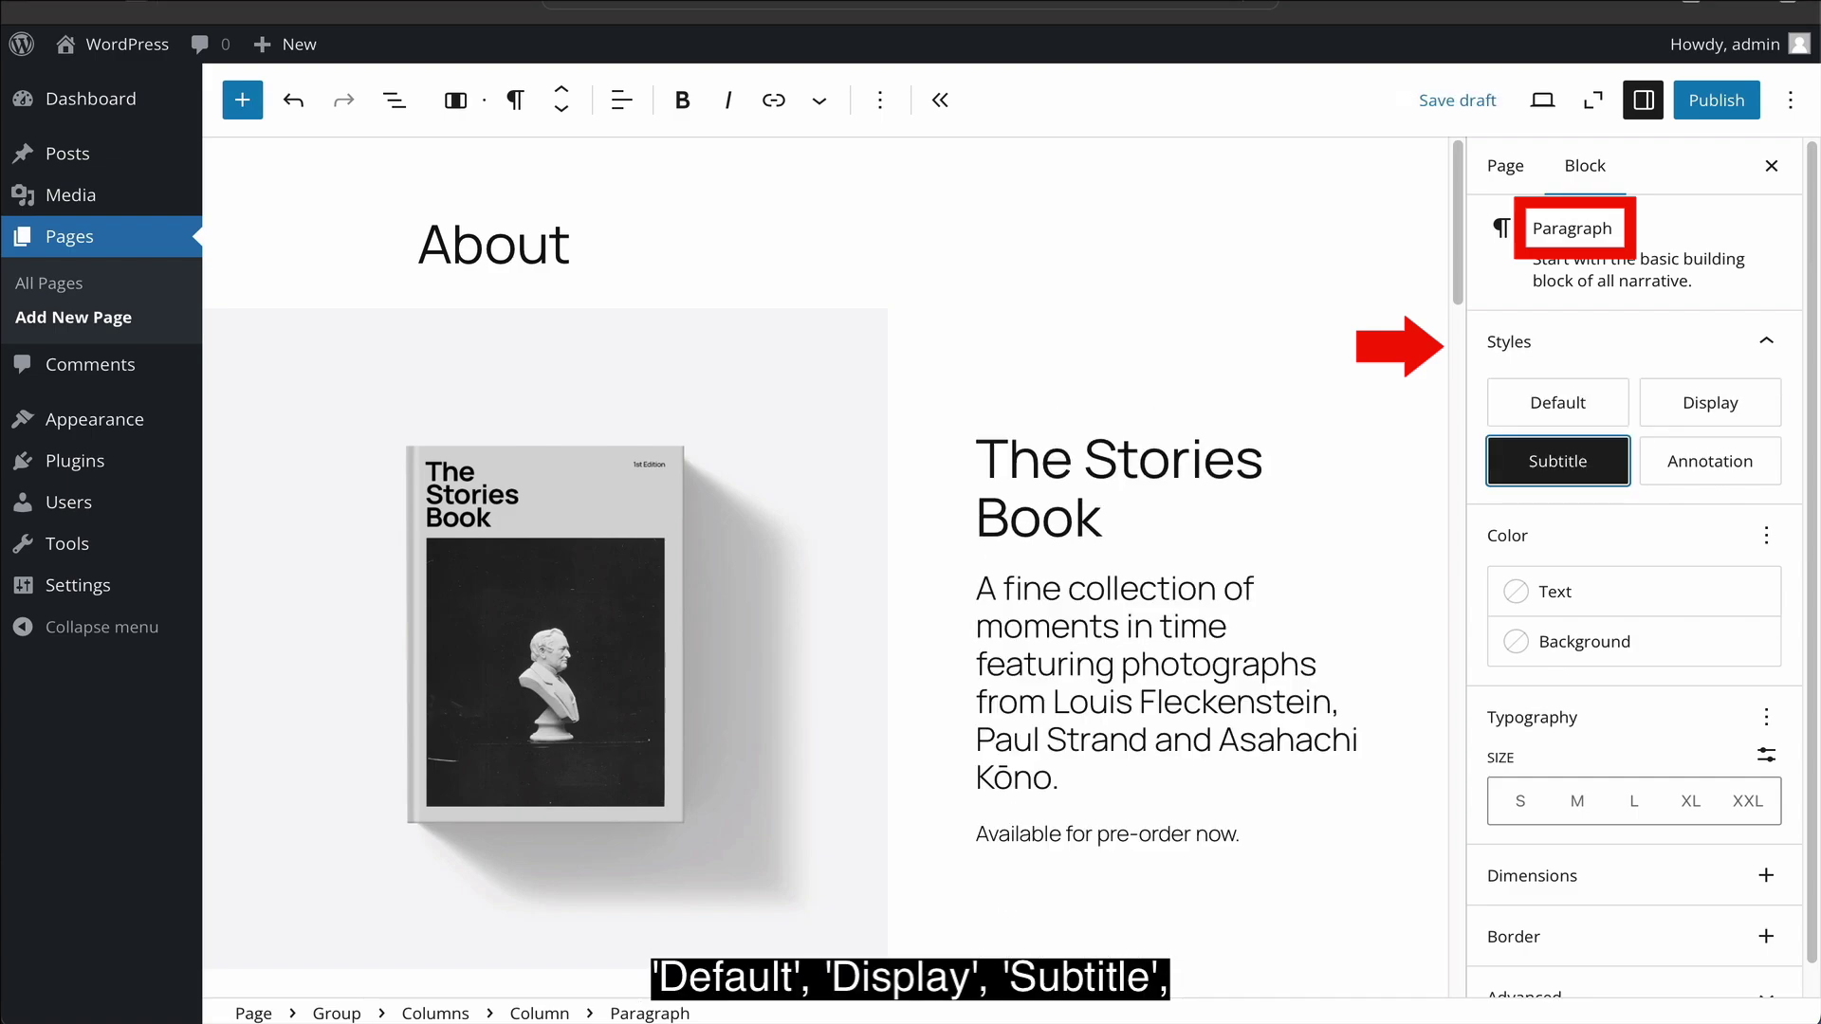
click(1710, 461)
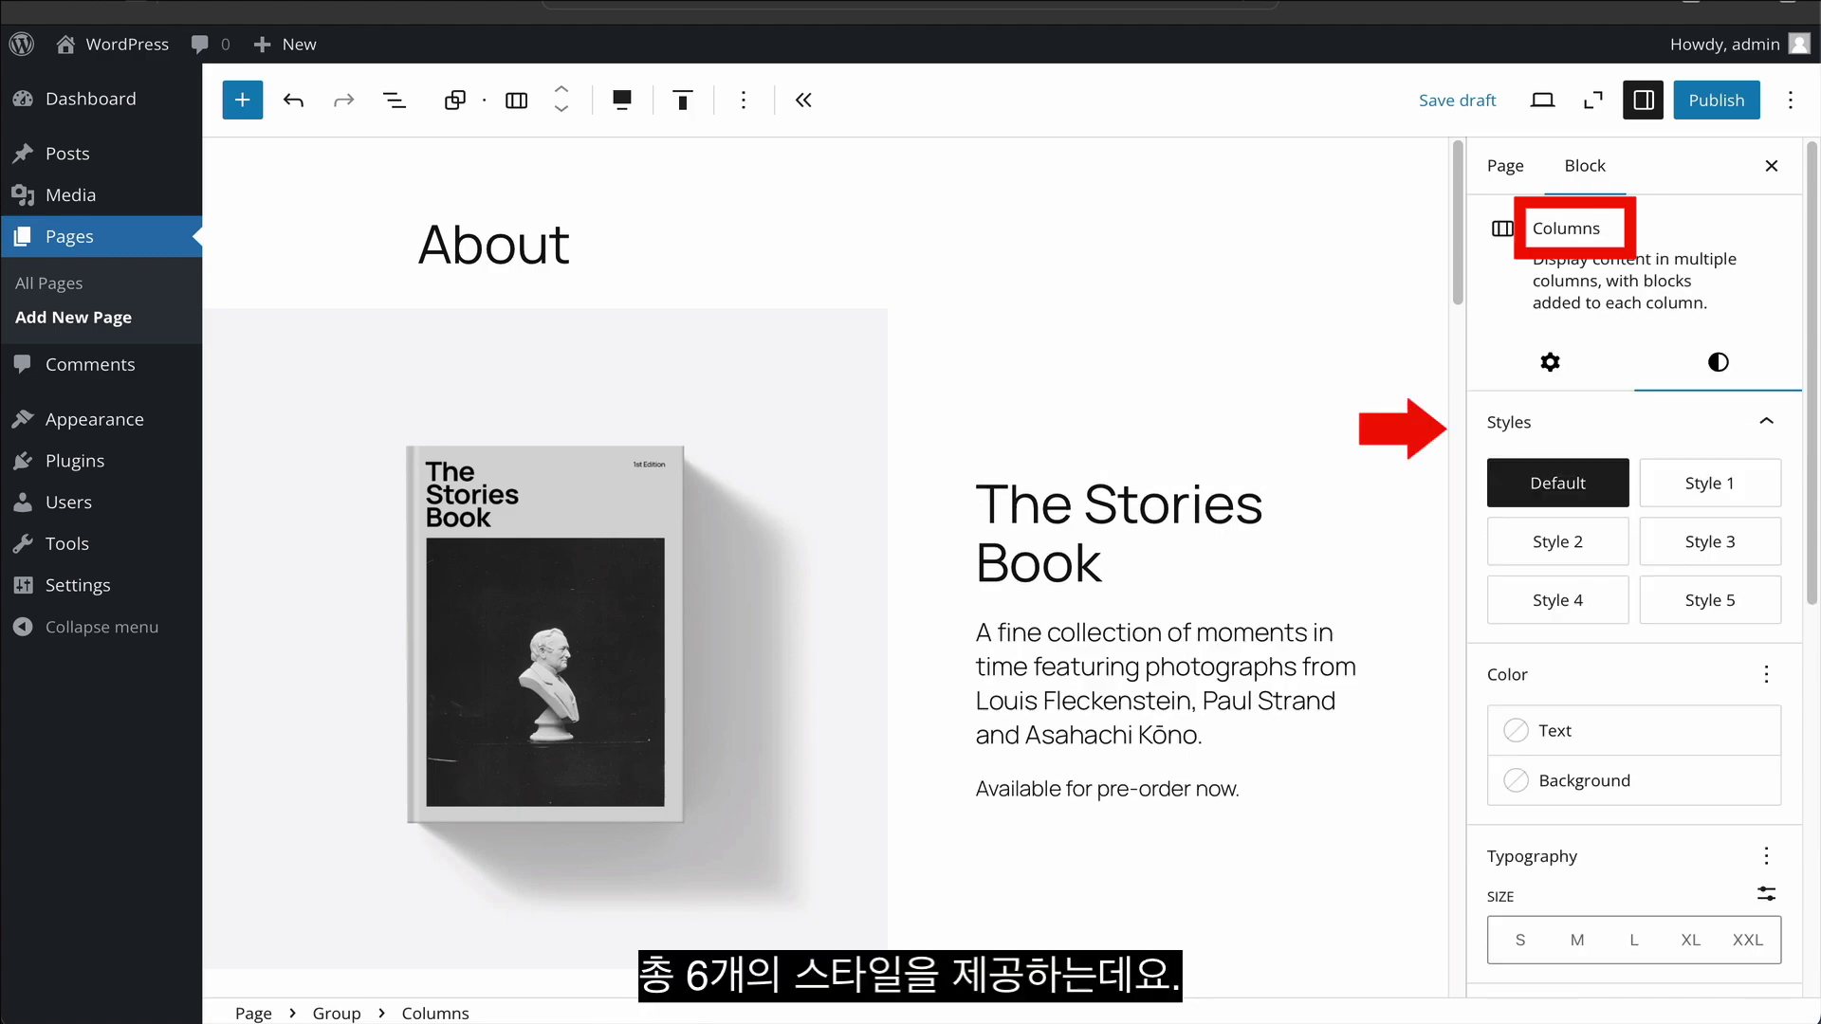
Try Style 1 through Style 5 one after another on the Columns block holding the book image and text
click(1710, 484)
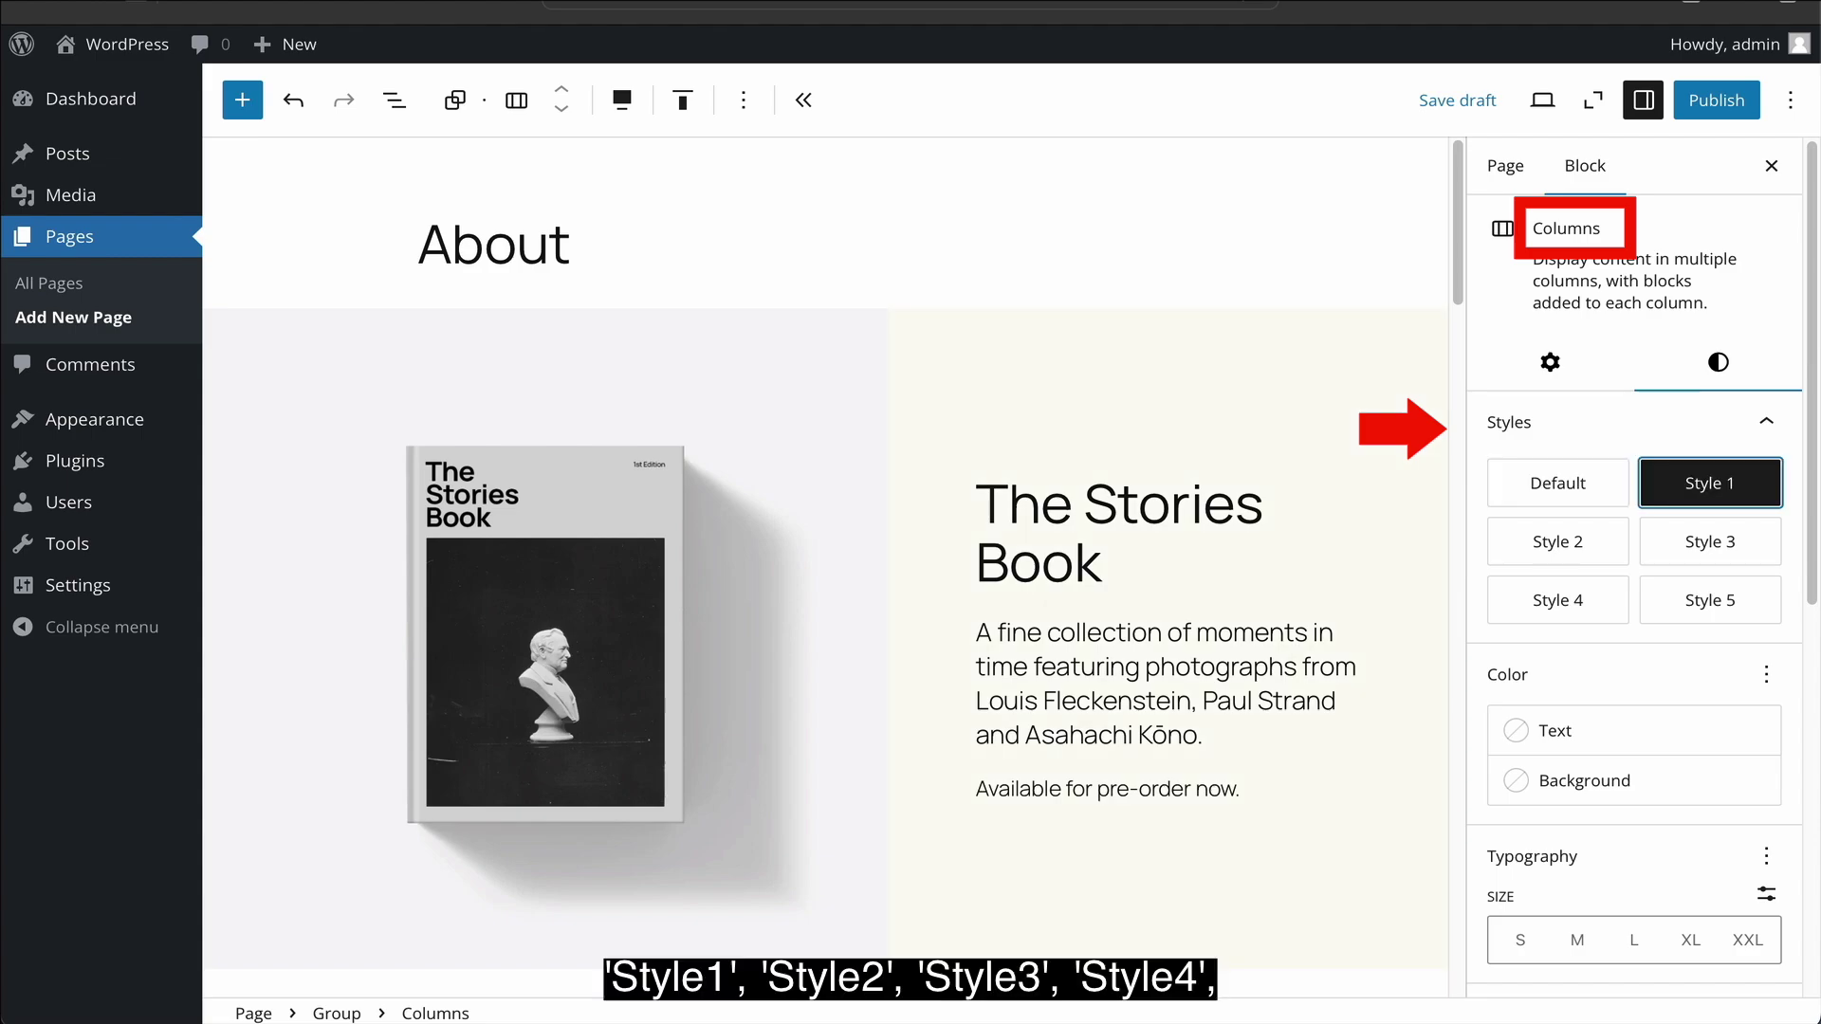
click(1557, 541)
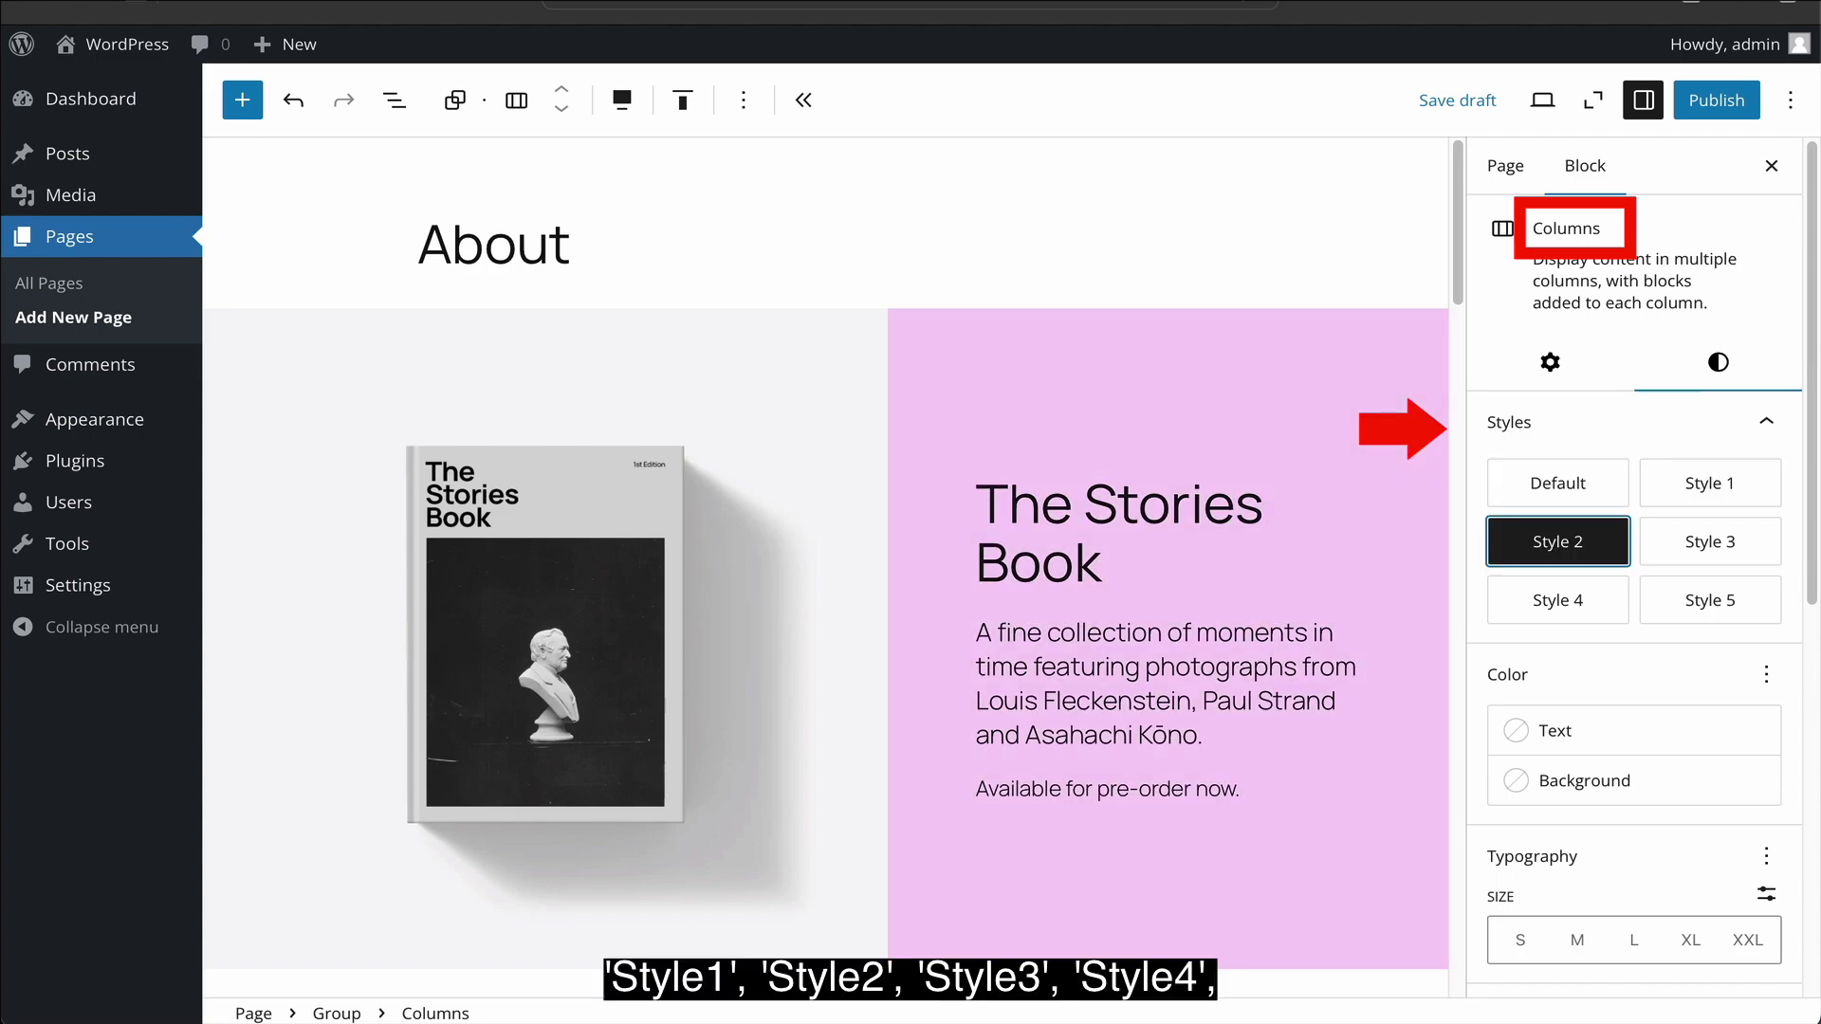
click(1710, 542)
click(1557, 600)
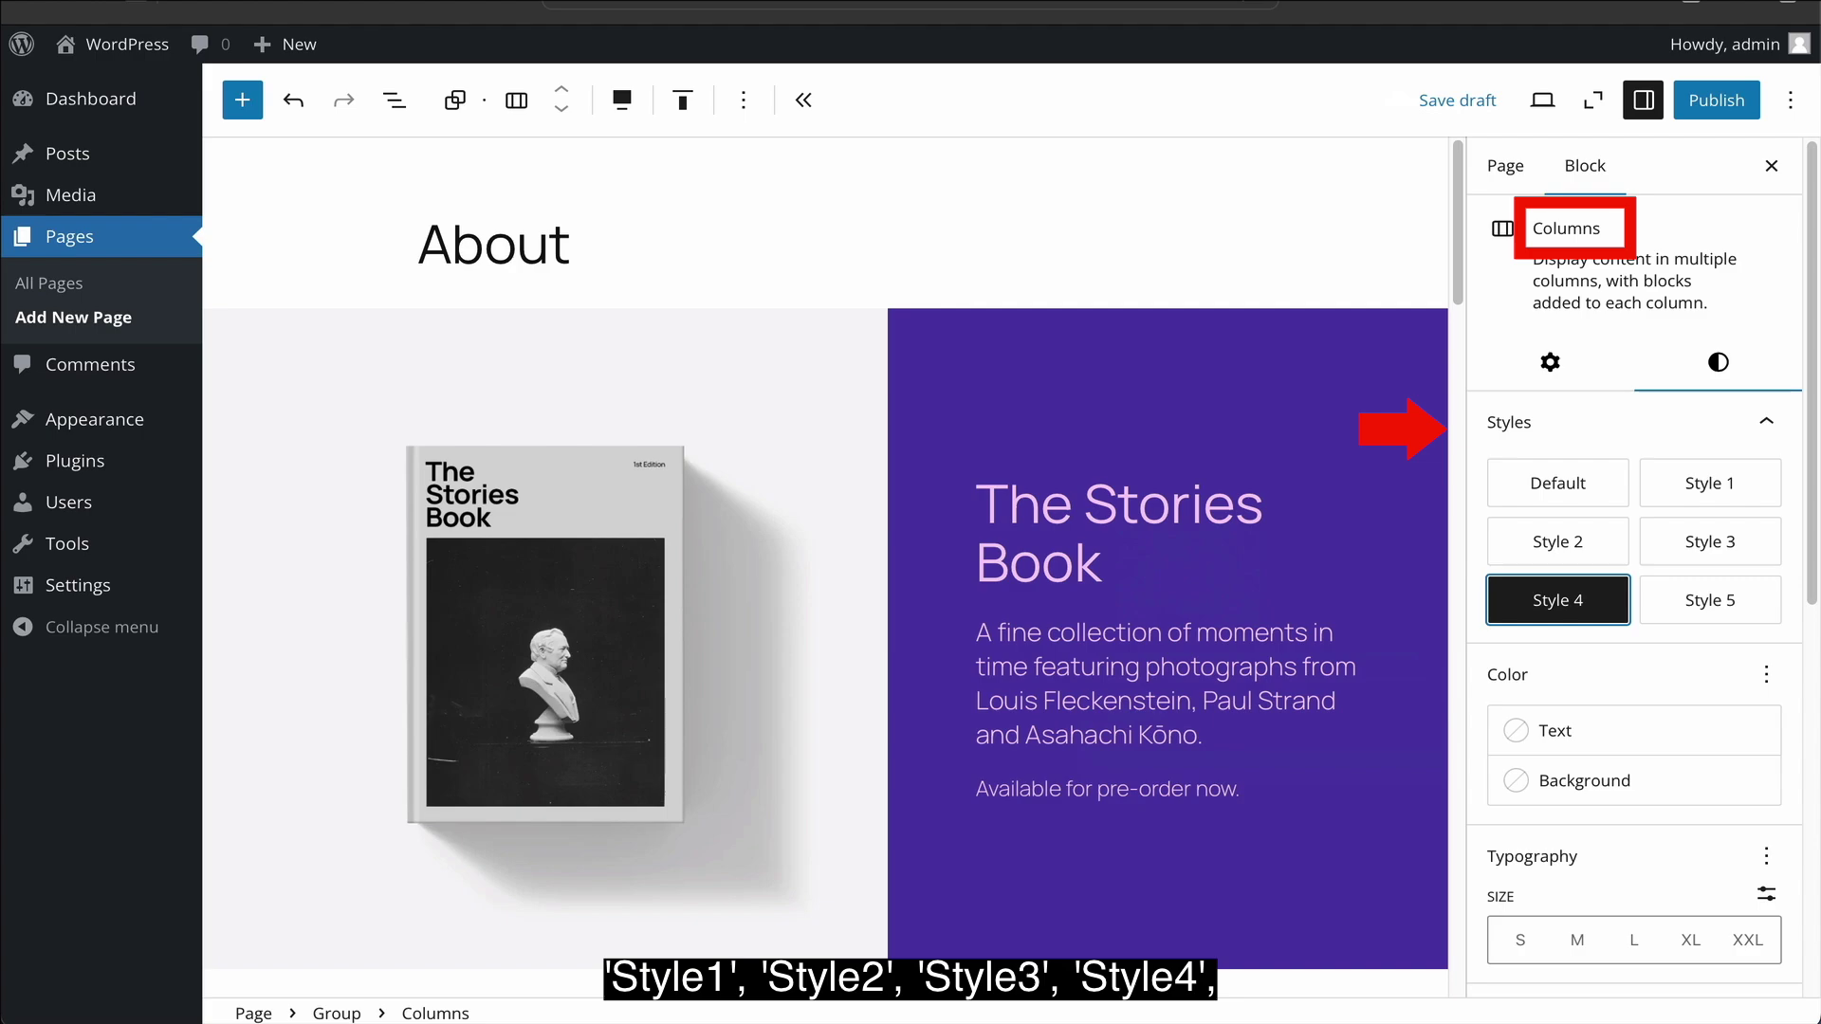
click(1710, 600)
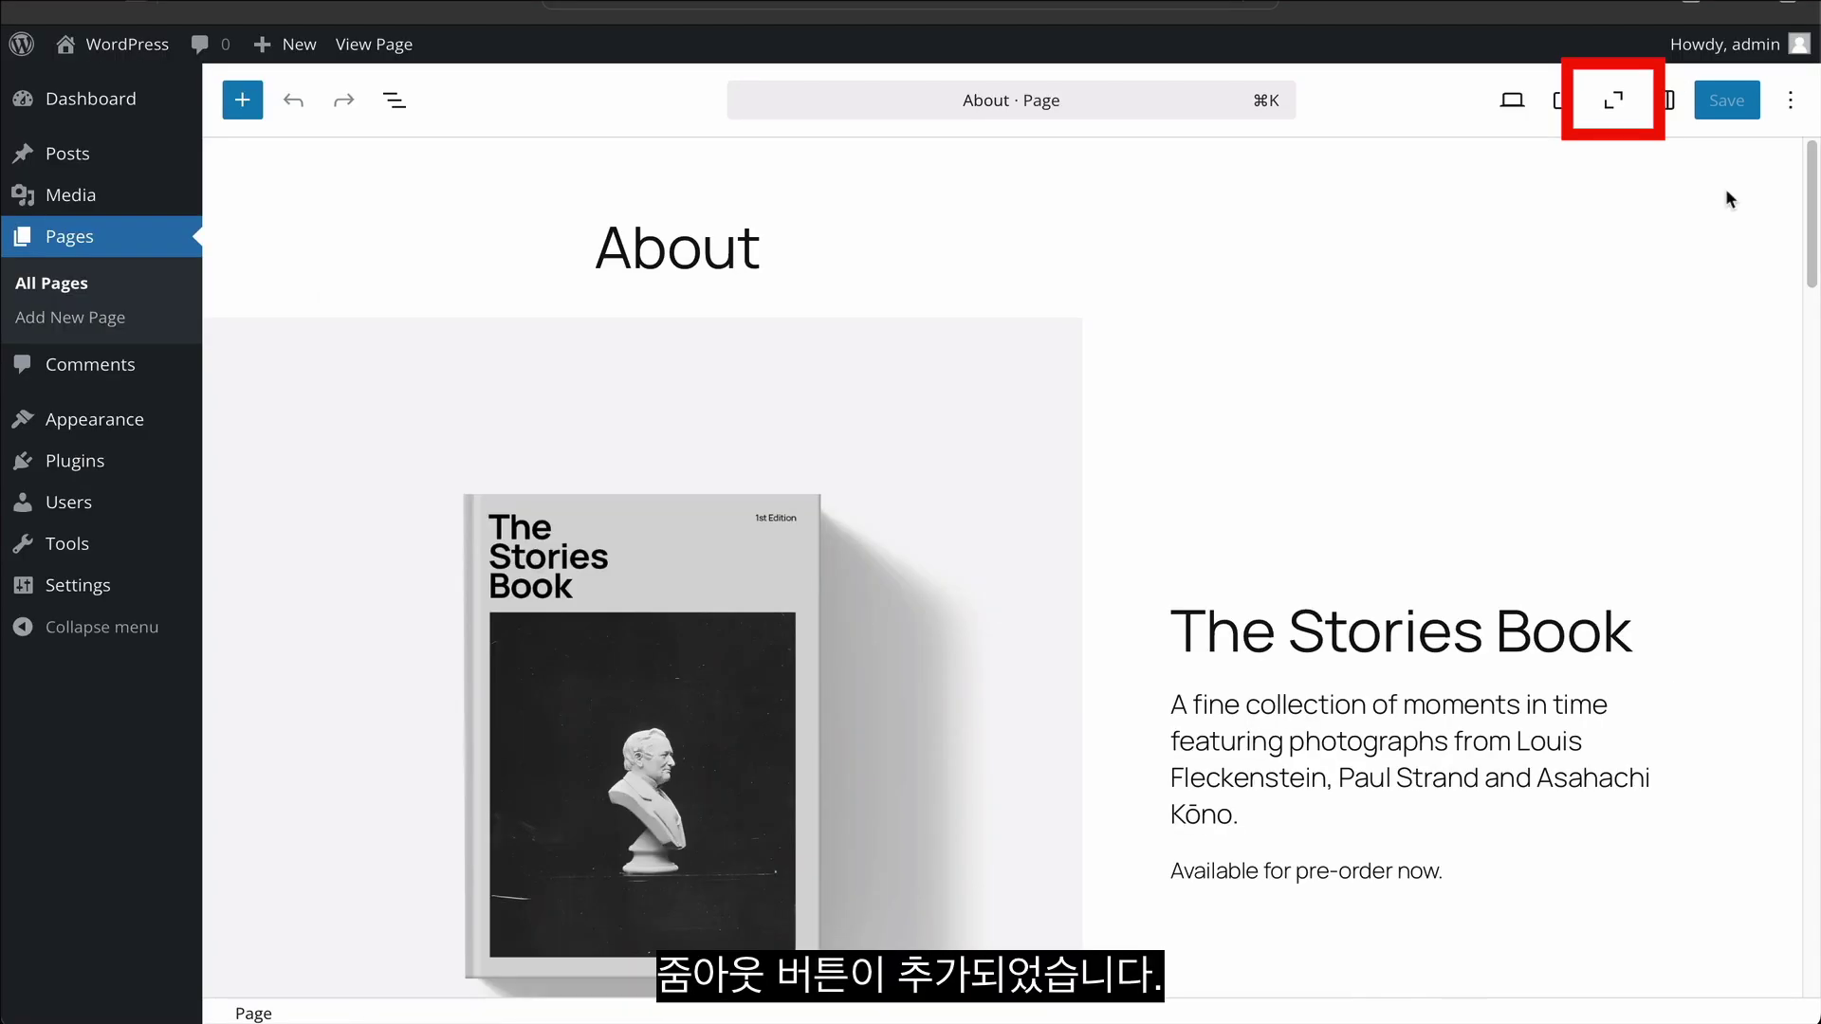
Switch the About page in the editor to the zoomed-out view
click(1613, 99)
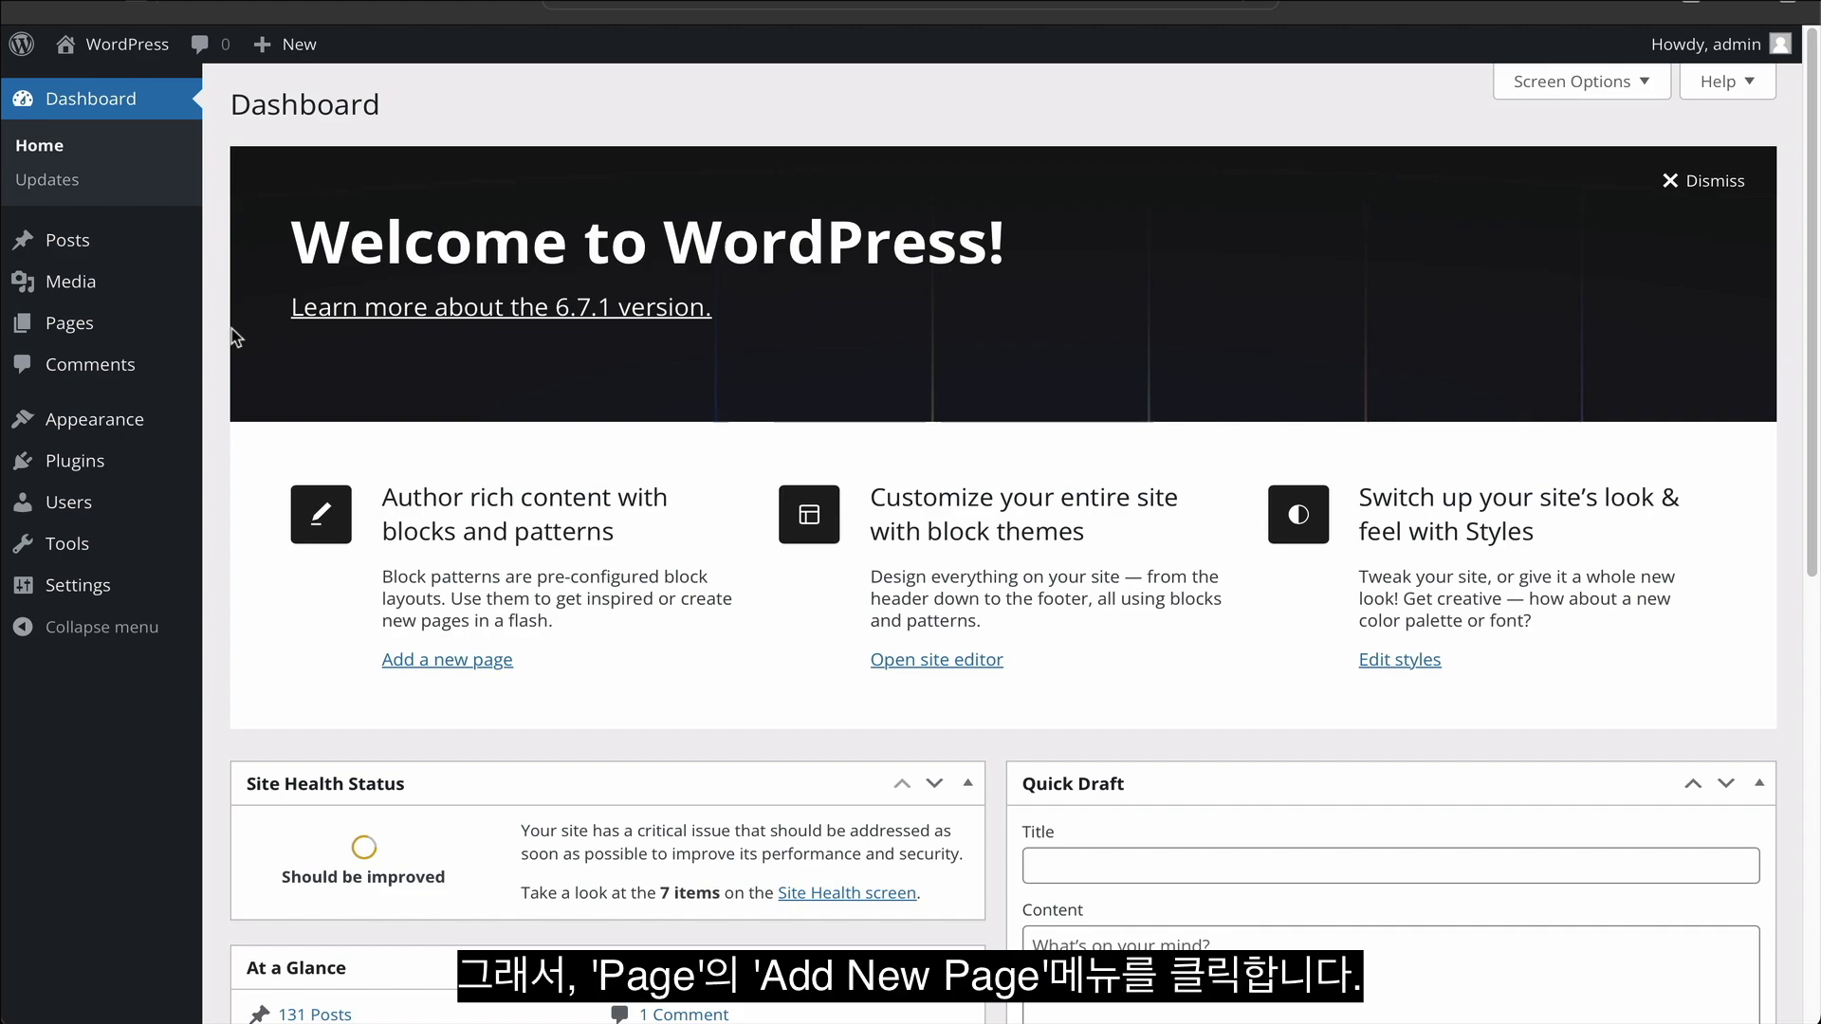
Create a new page without a starter pattern and title it "About"
mouse_move(114, 324)
click(272, 363)
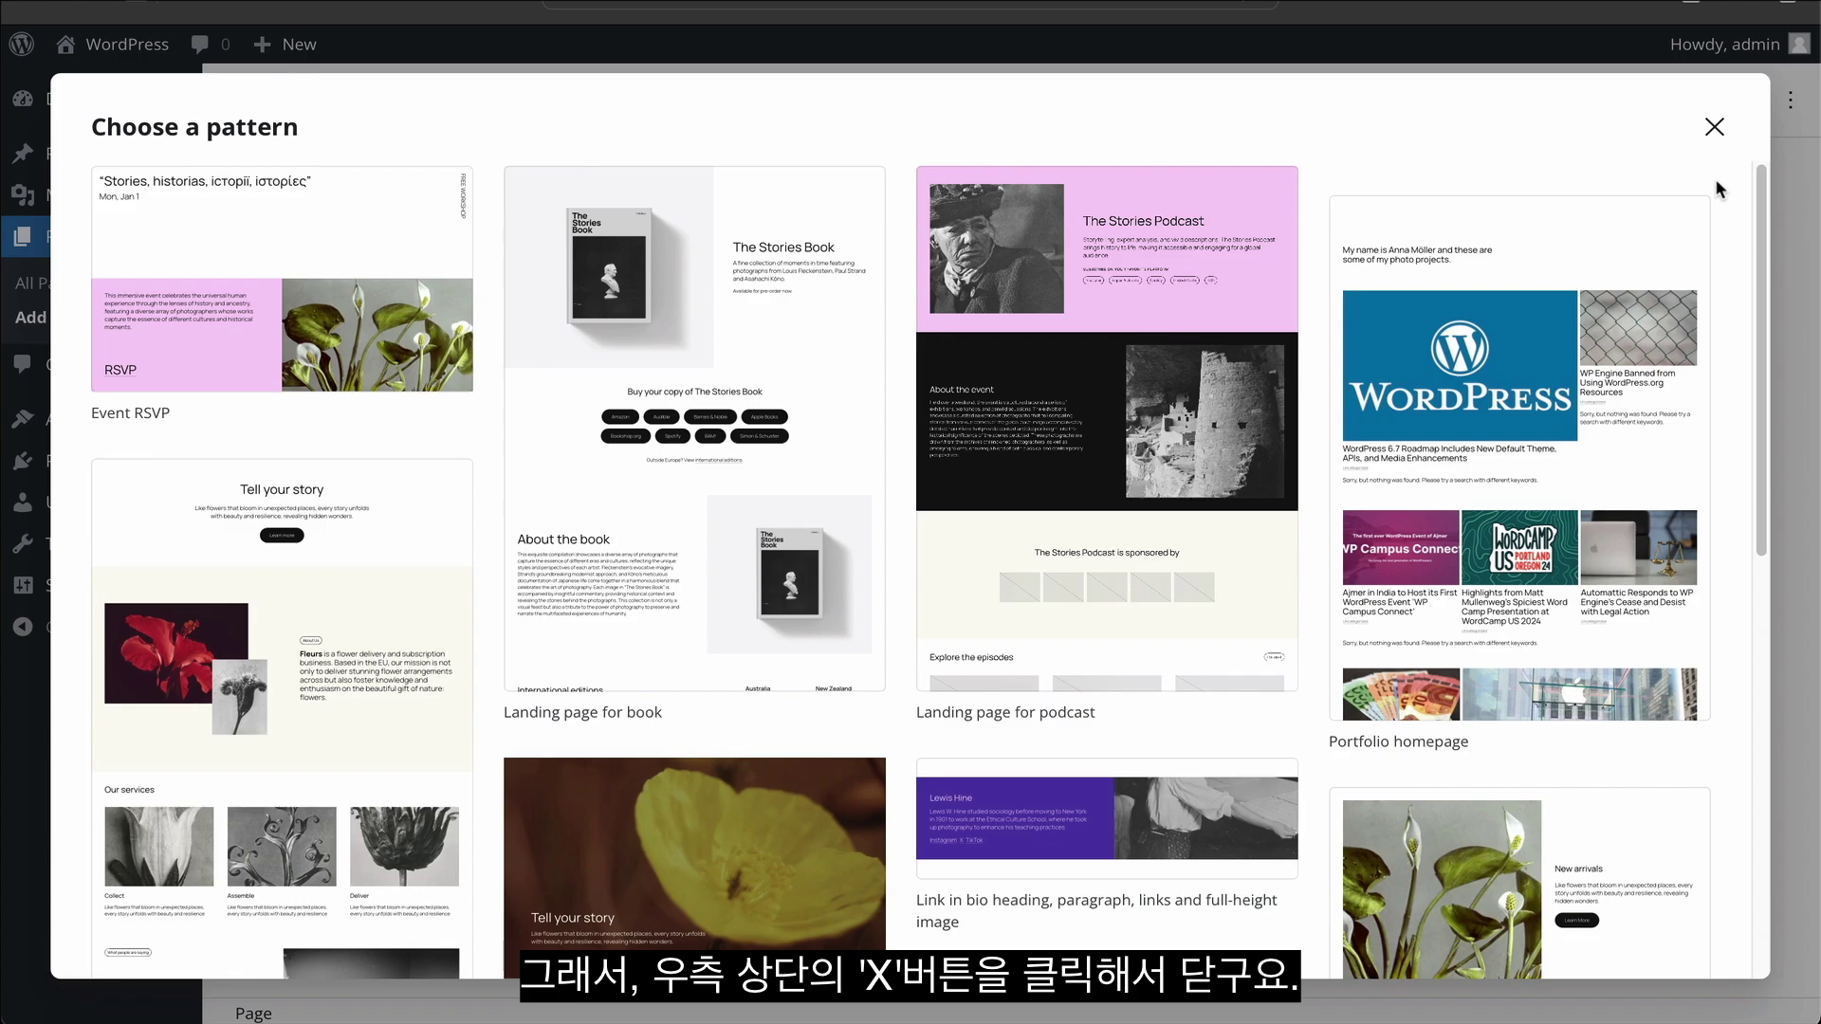
click(1714, 126)
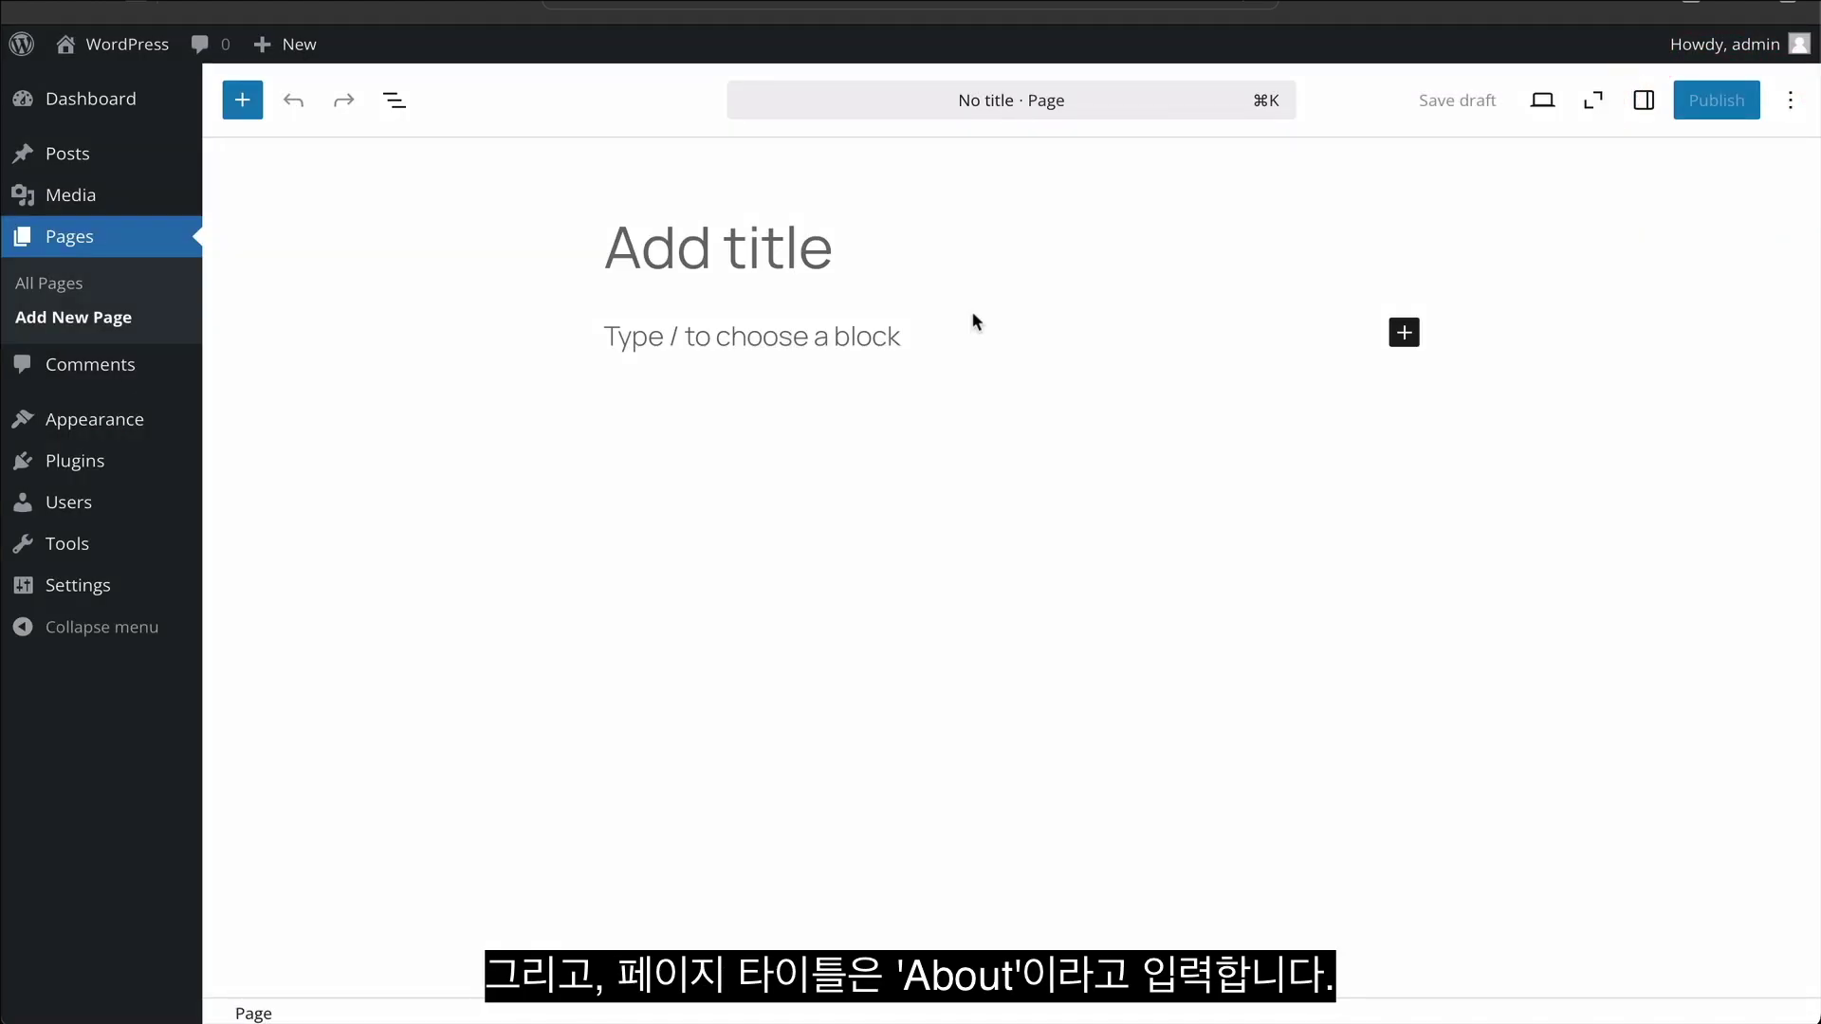
click(803, 249)
text(About)
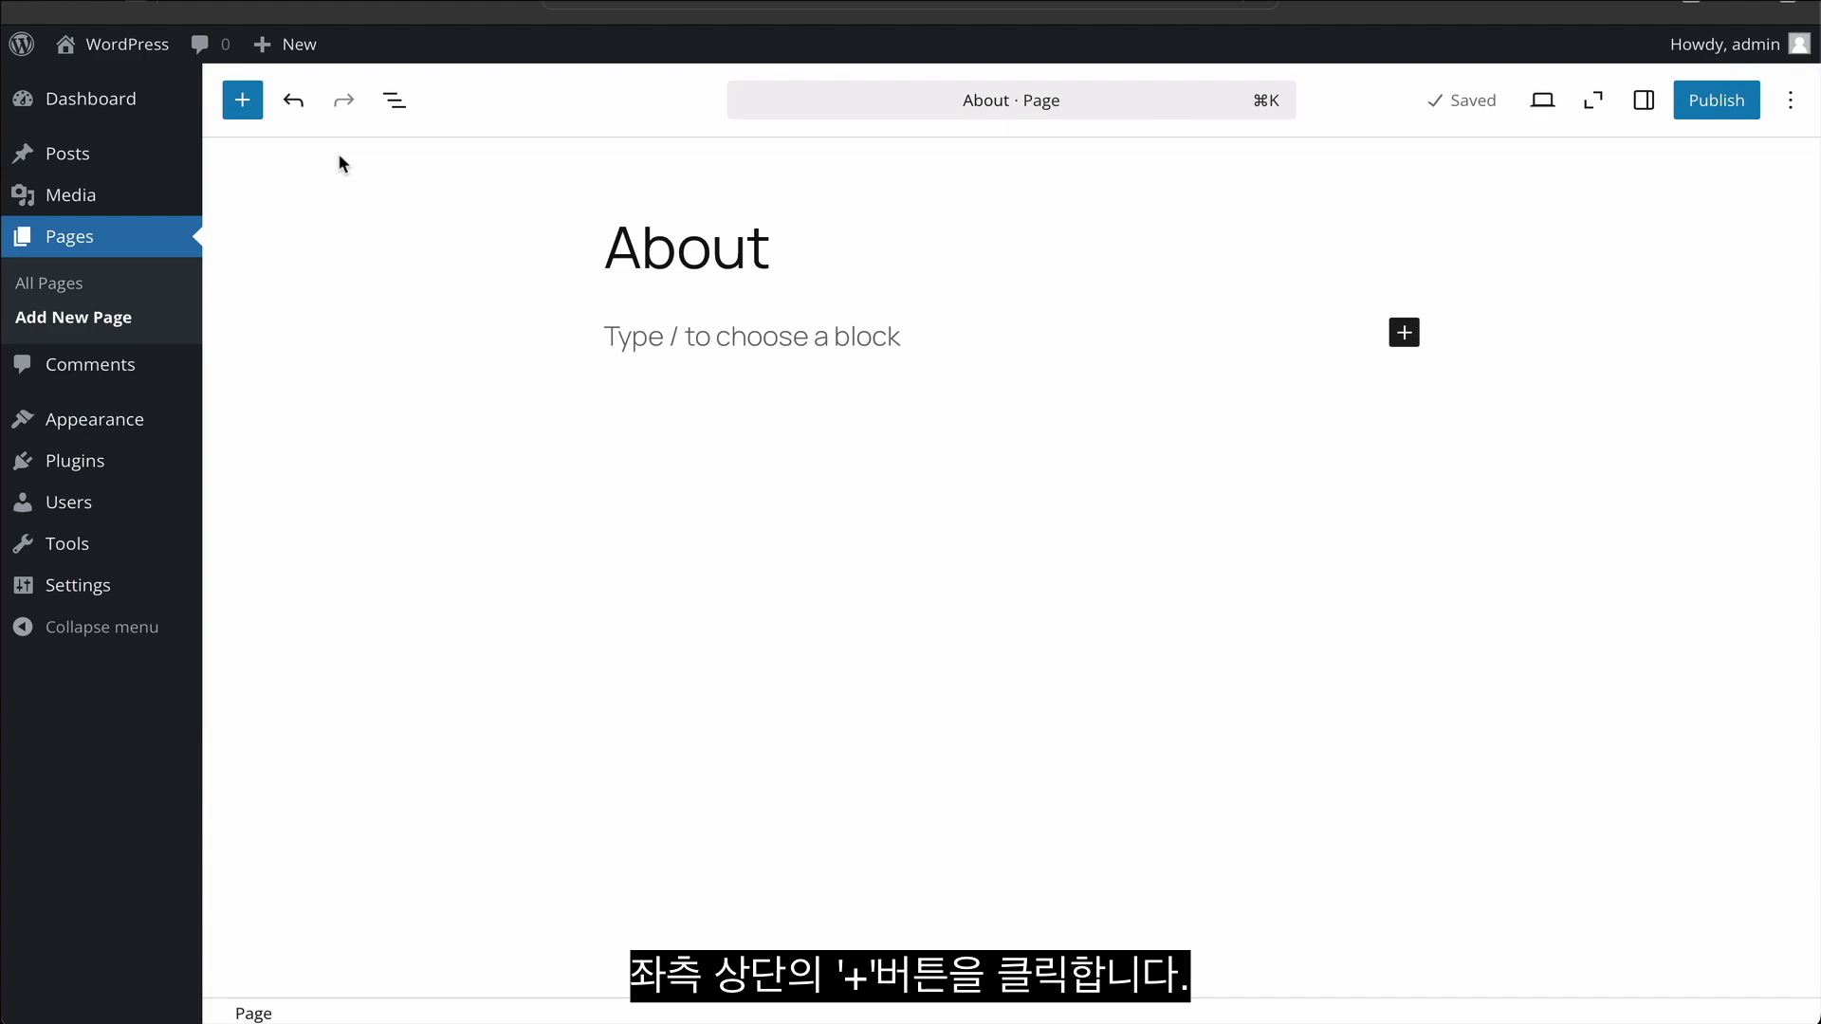
Insert four patterns from the About category into the About page, finishing with the yellow Stories pattern, and close the inserter
click(243, 100)
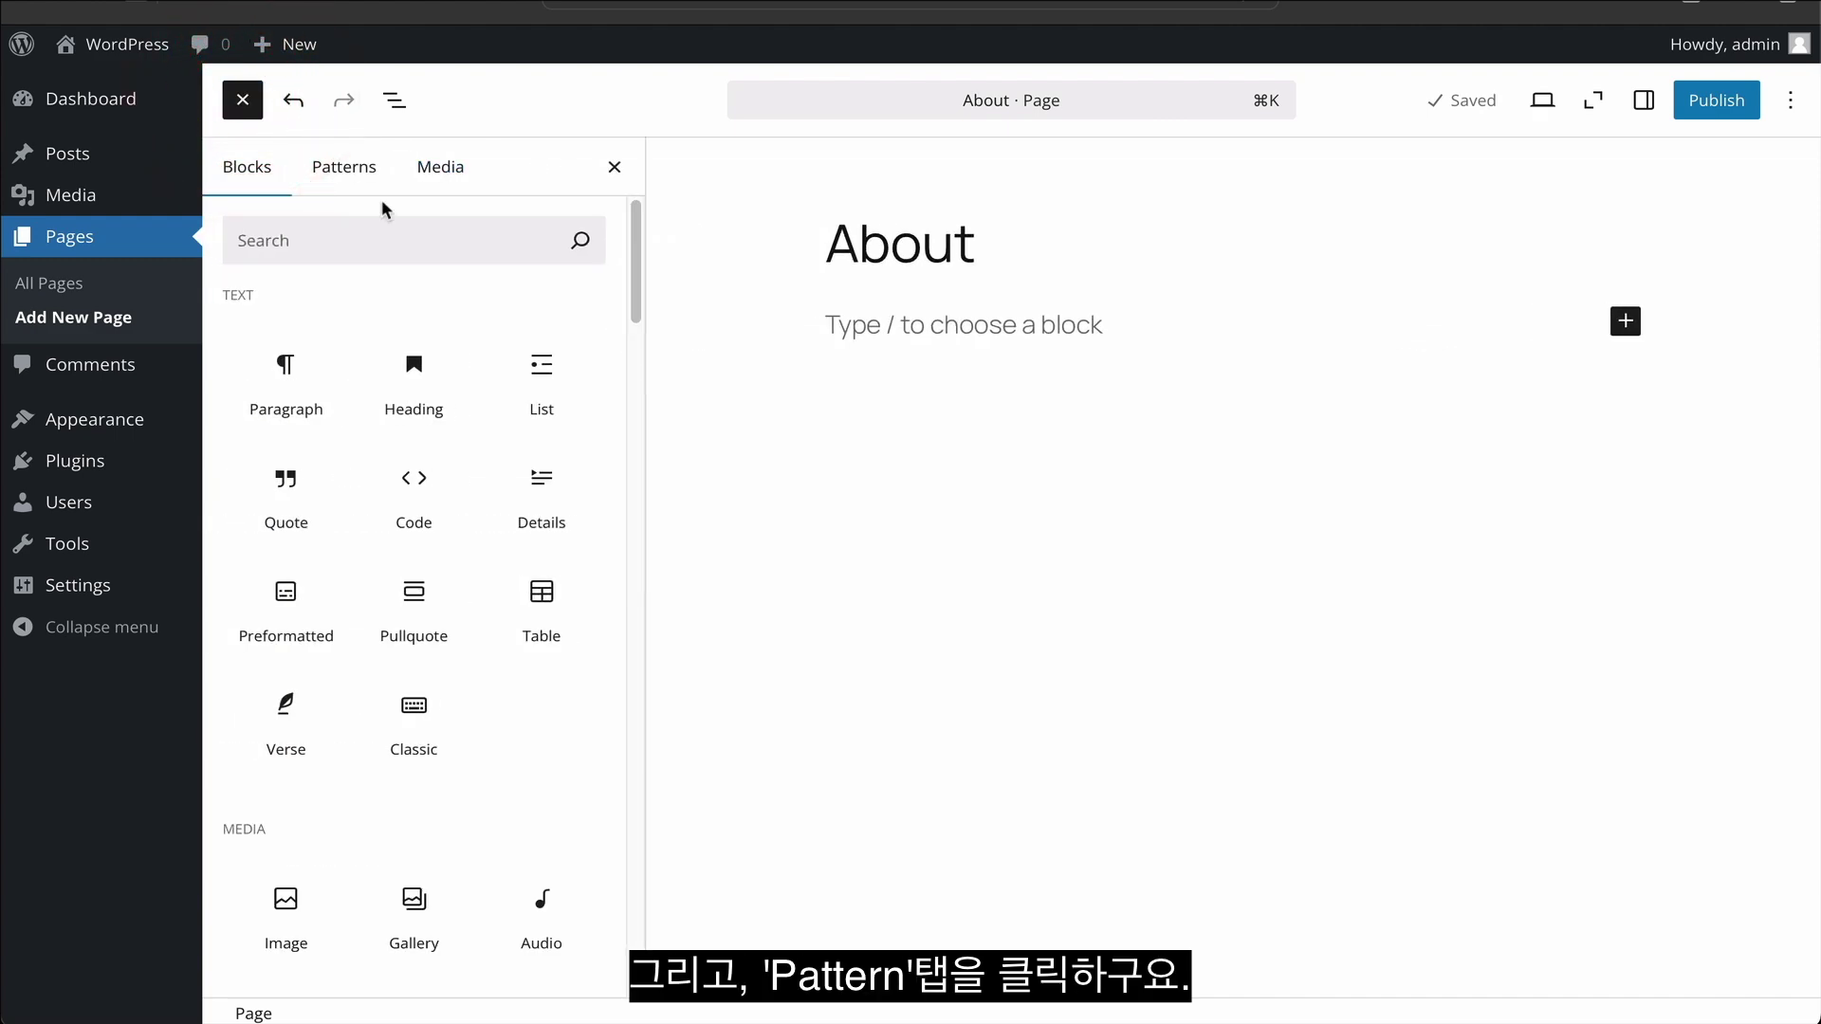
click(364, 173)
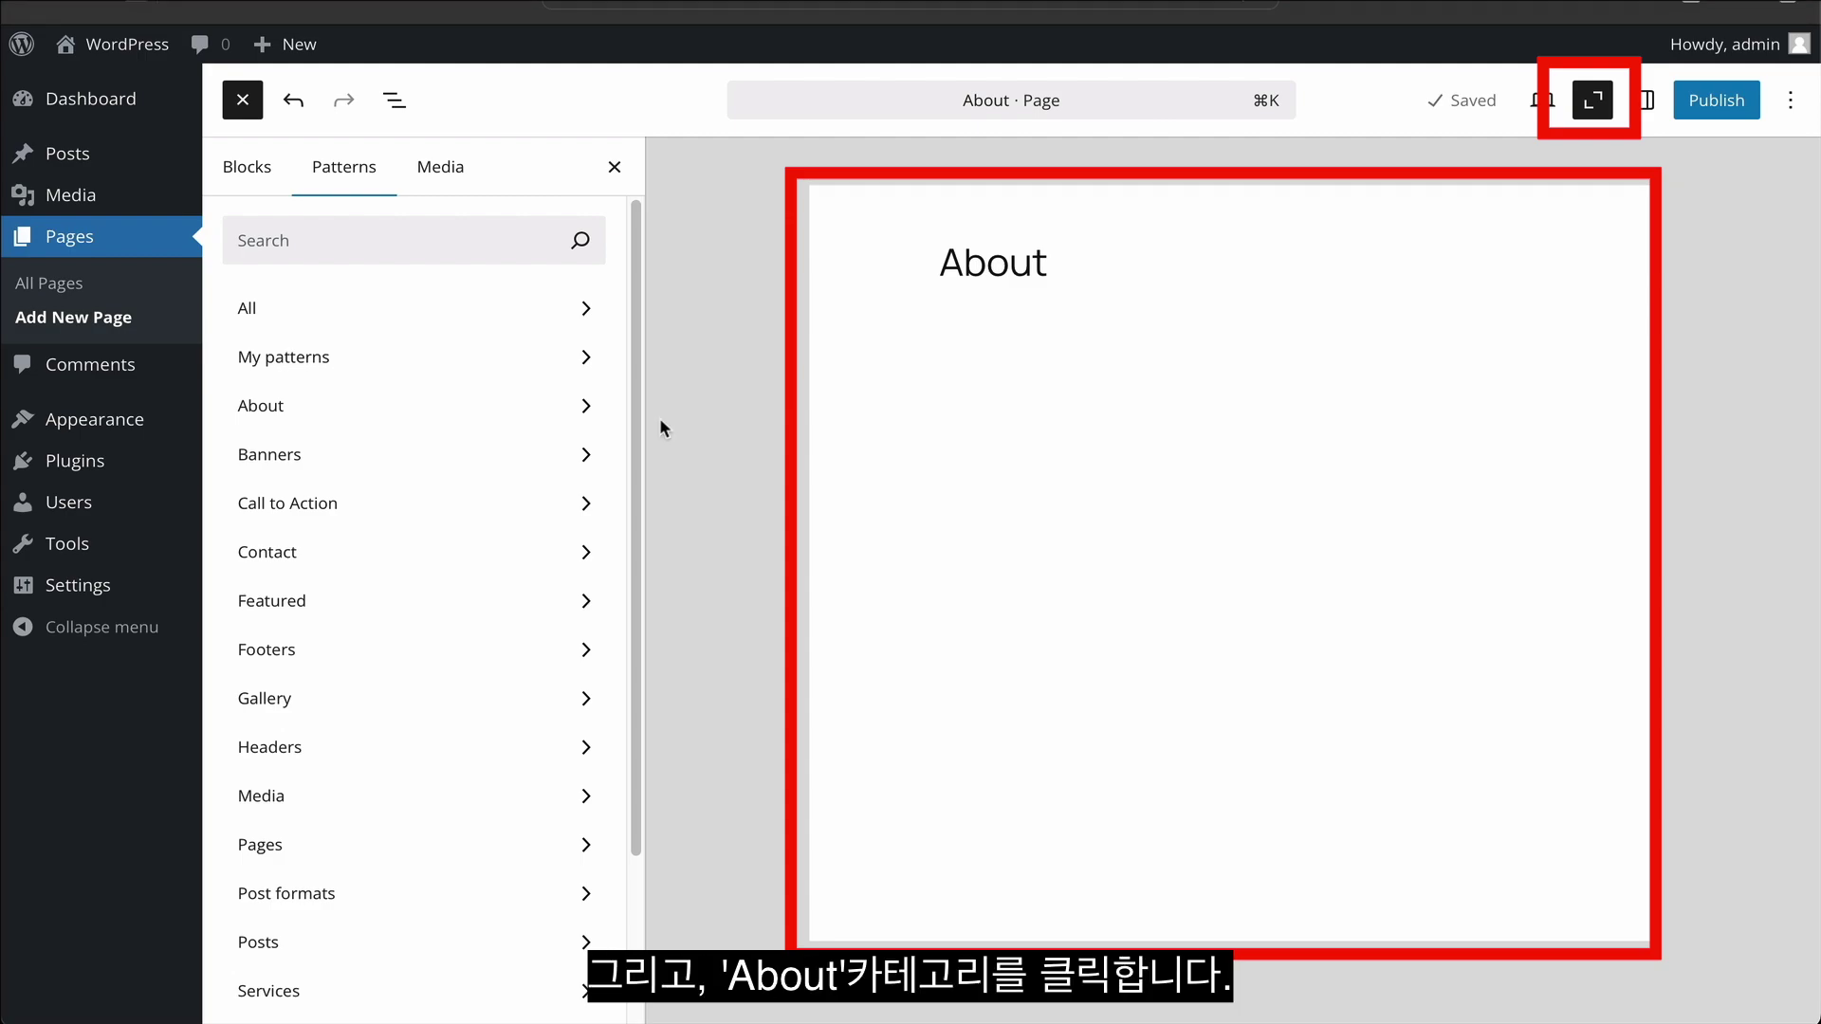
click(460, 405)
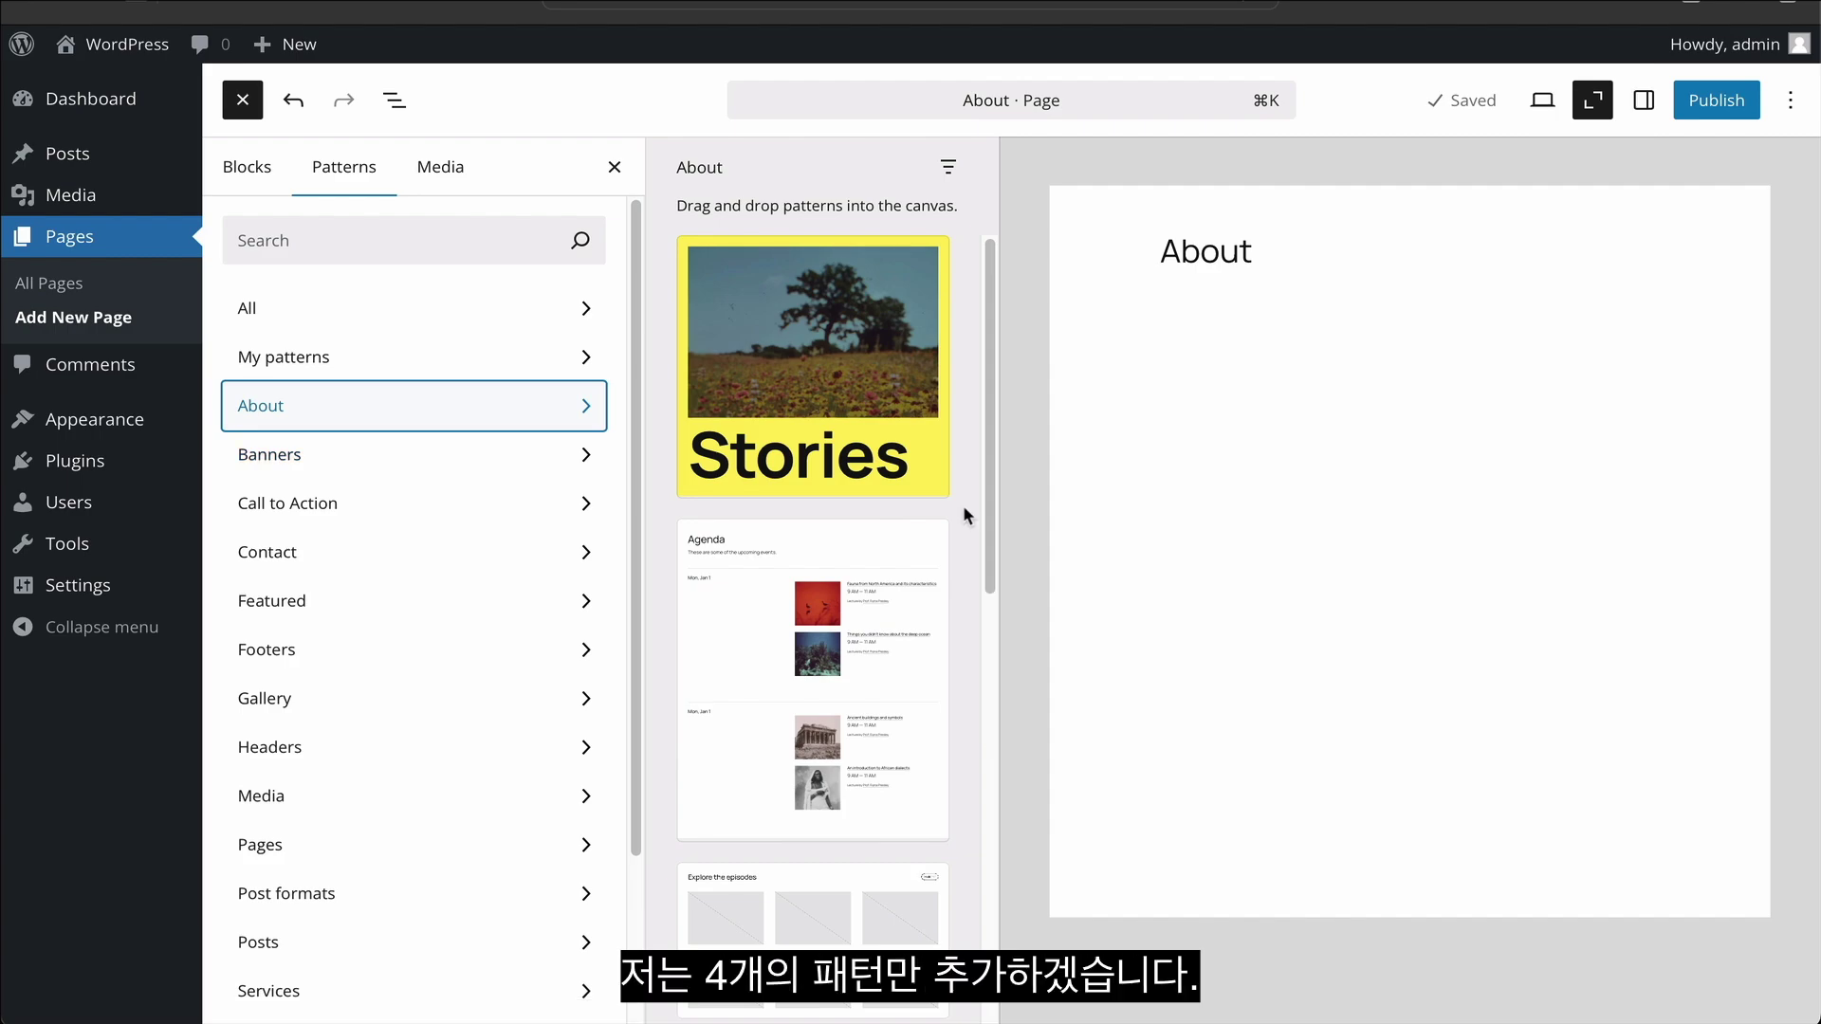
click(853, 430)
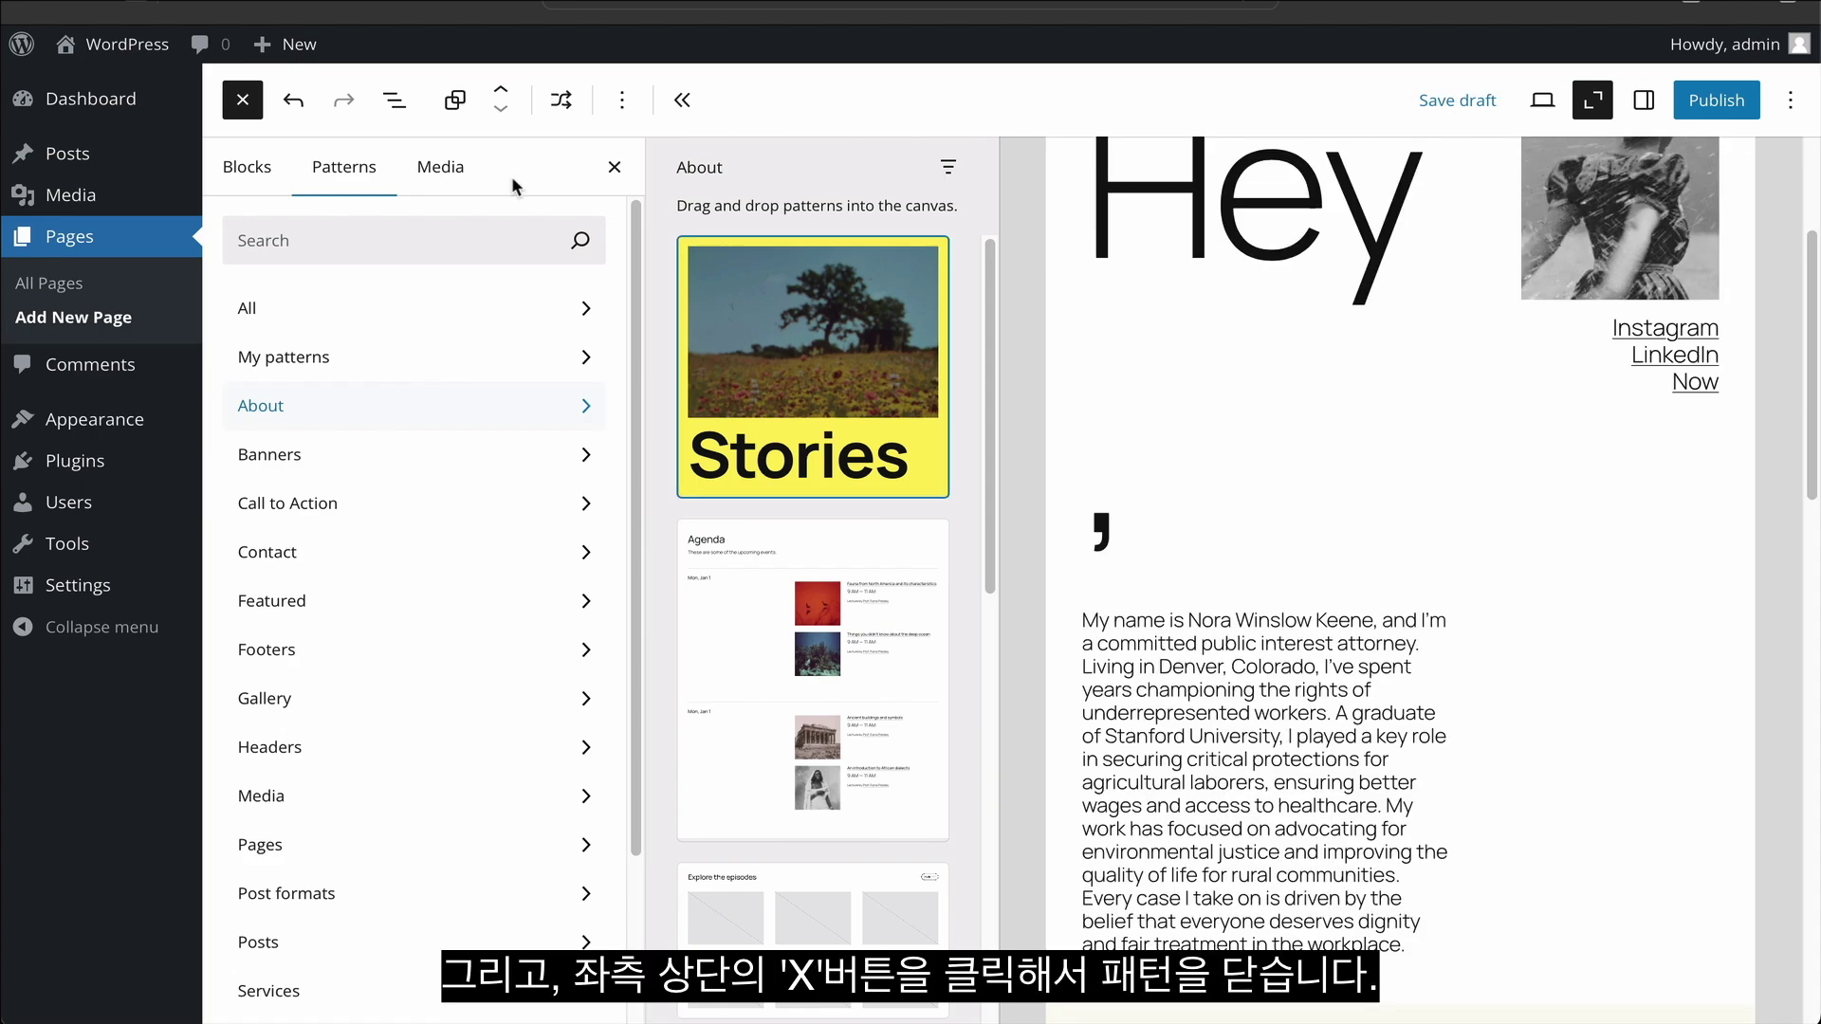
click(243, 99)
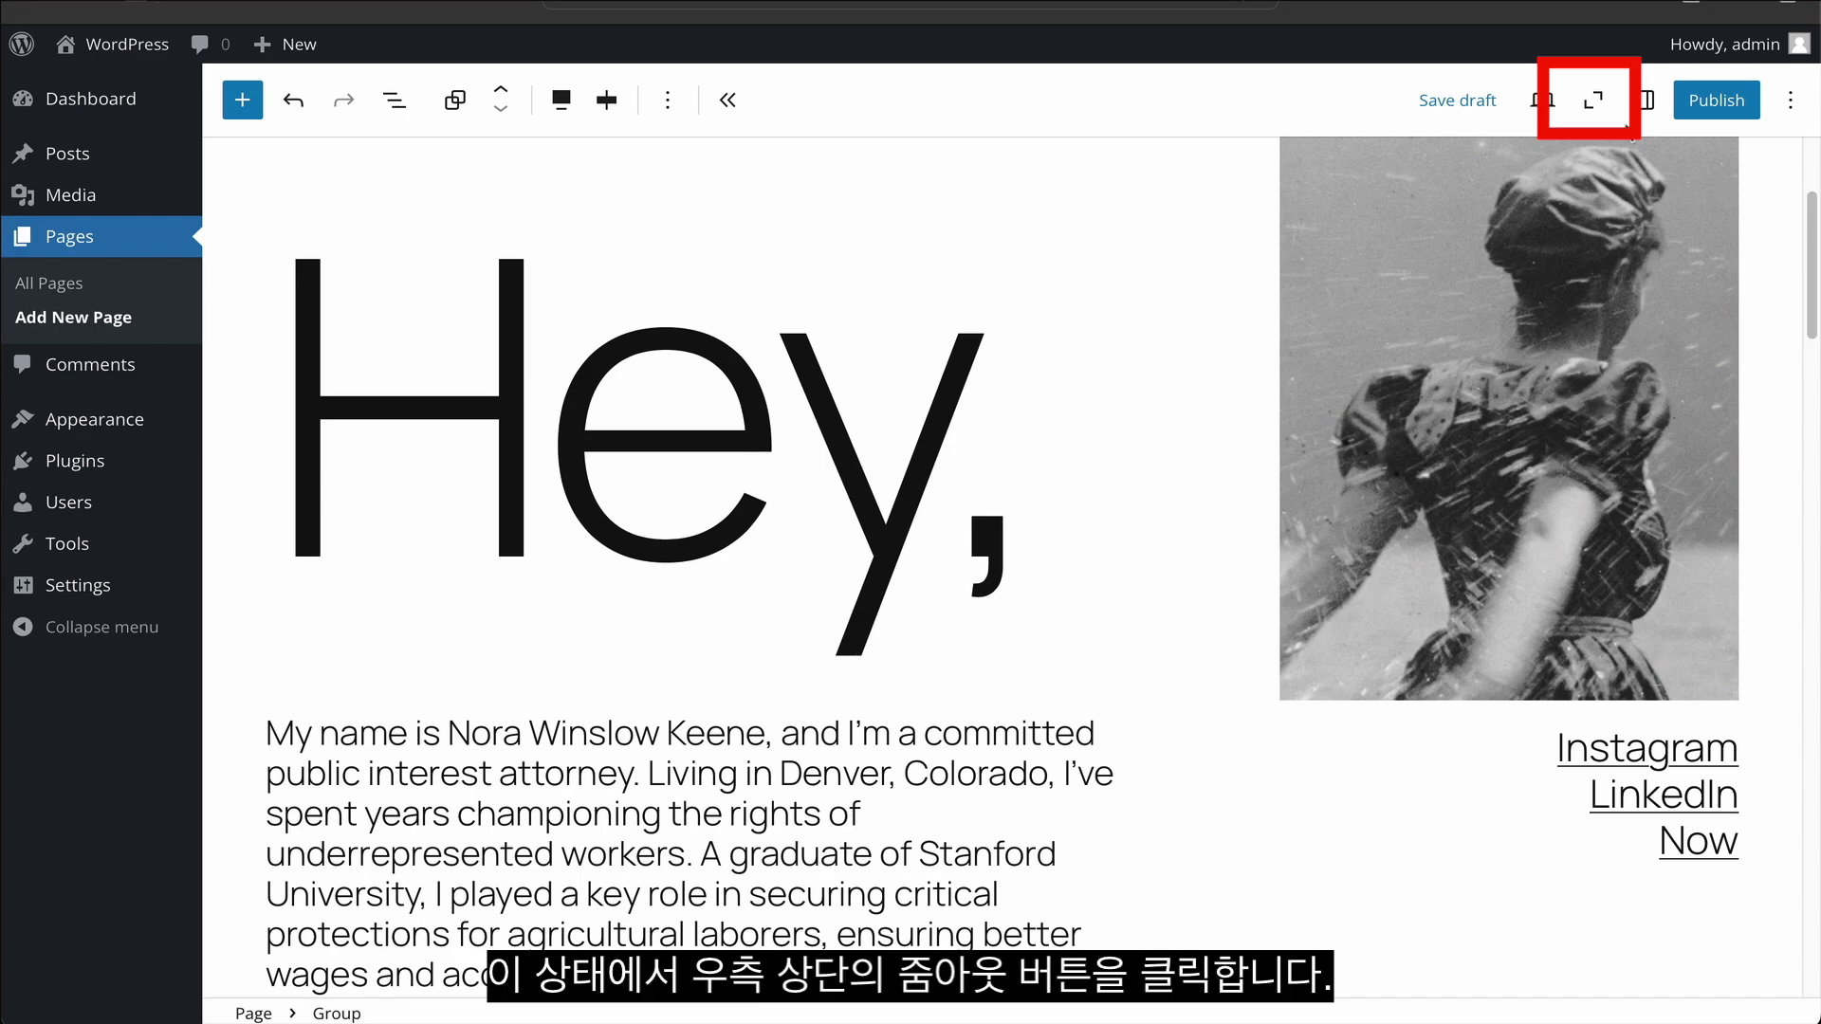
Switch the About page to the zoomed-out view and move the "About the event" pattern up to be the page's first pattern
click(1603, 112)
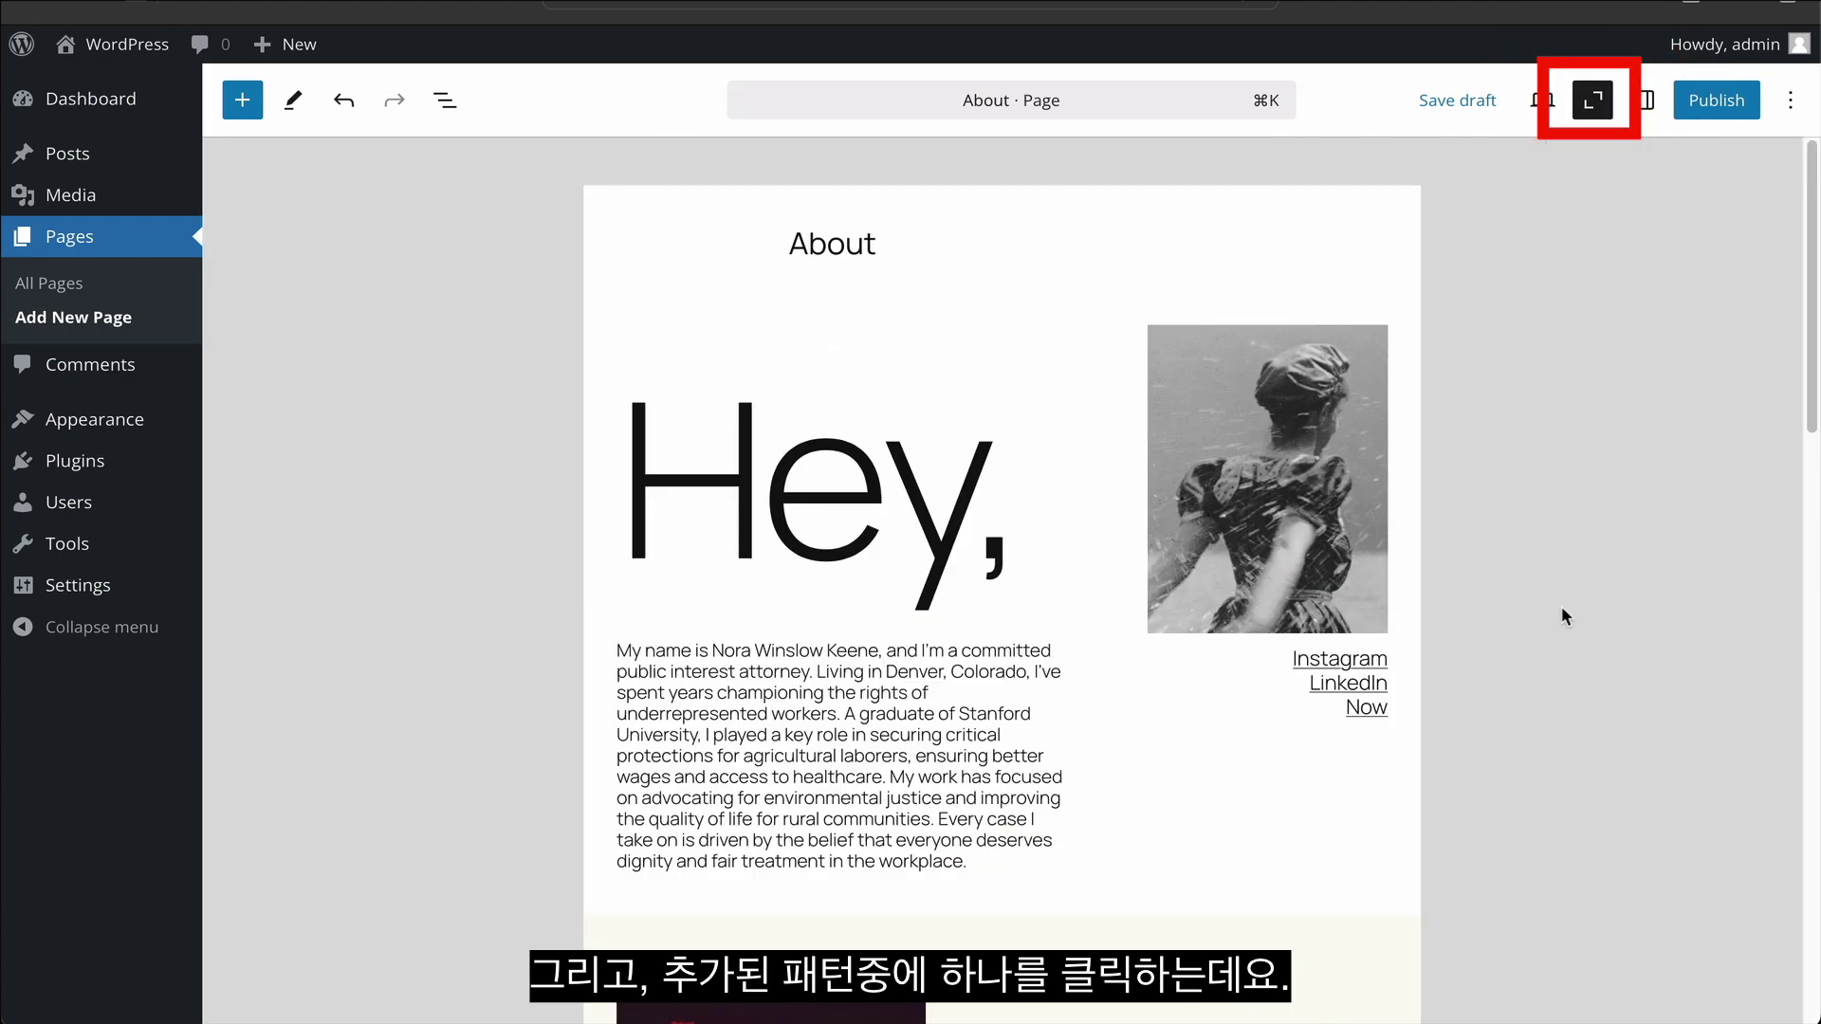
click(1159, 727)
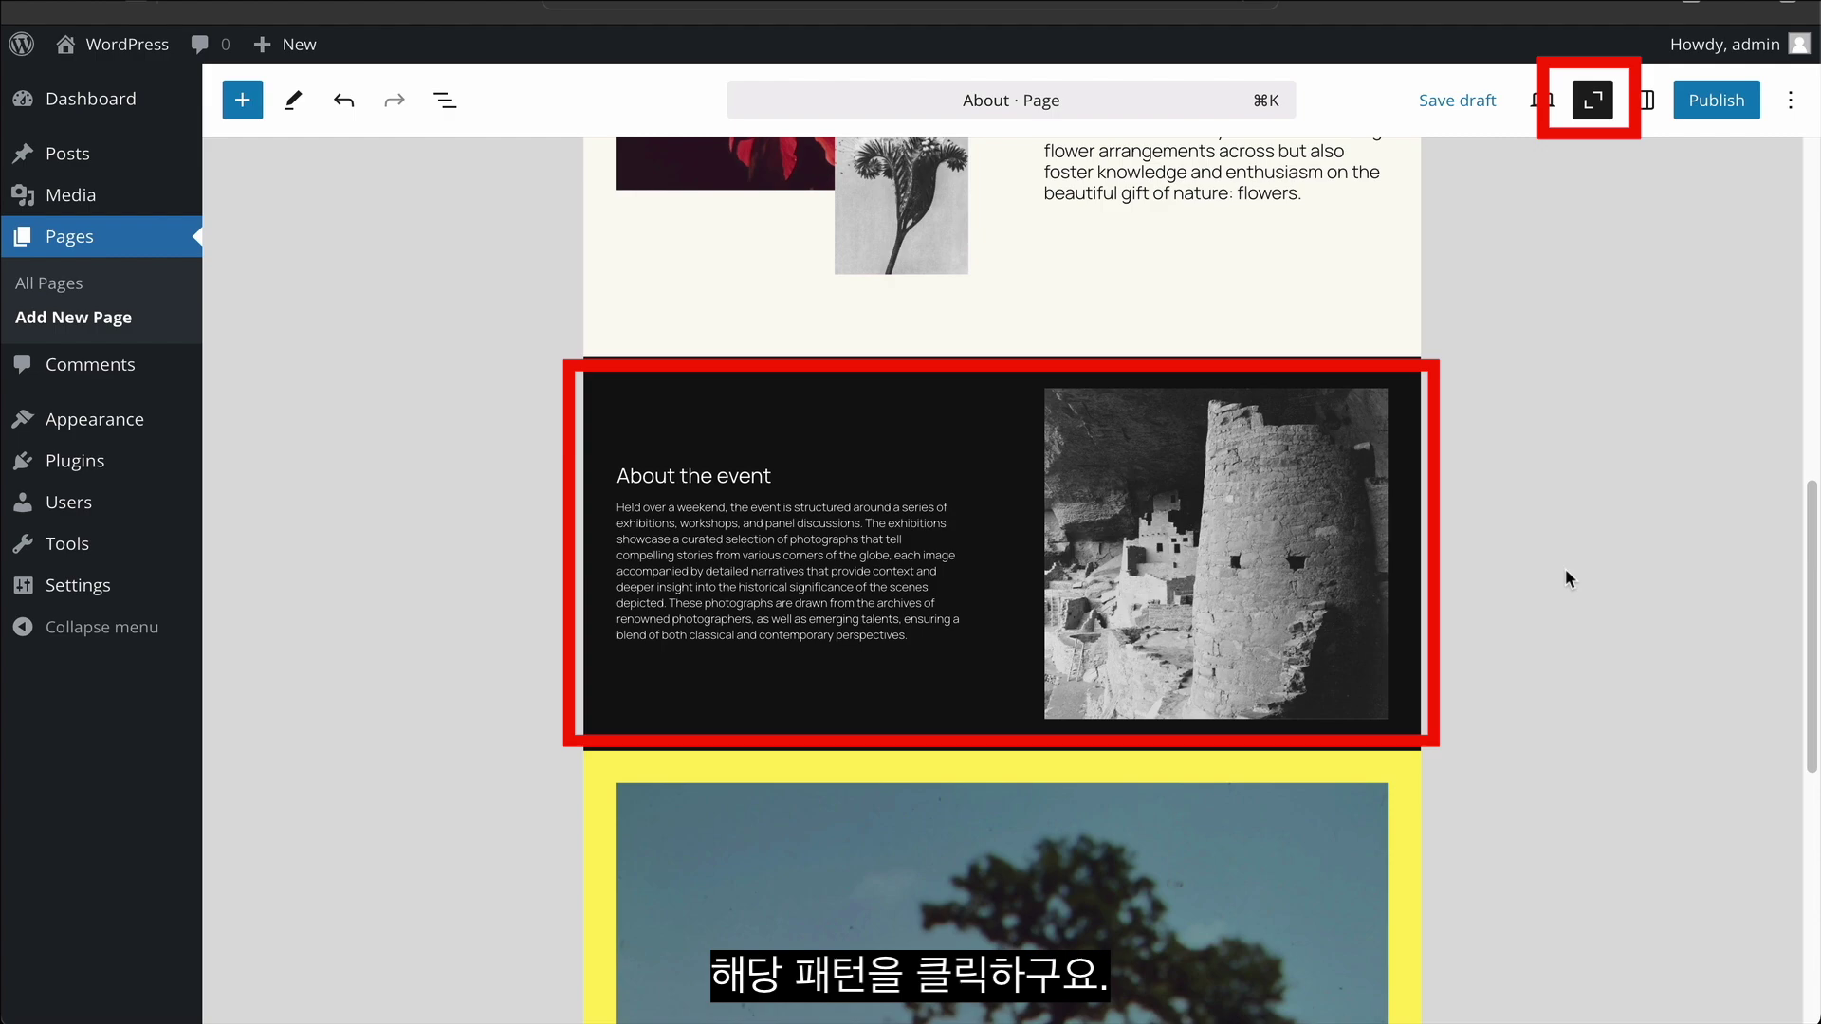
click(1021, 584)
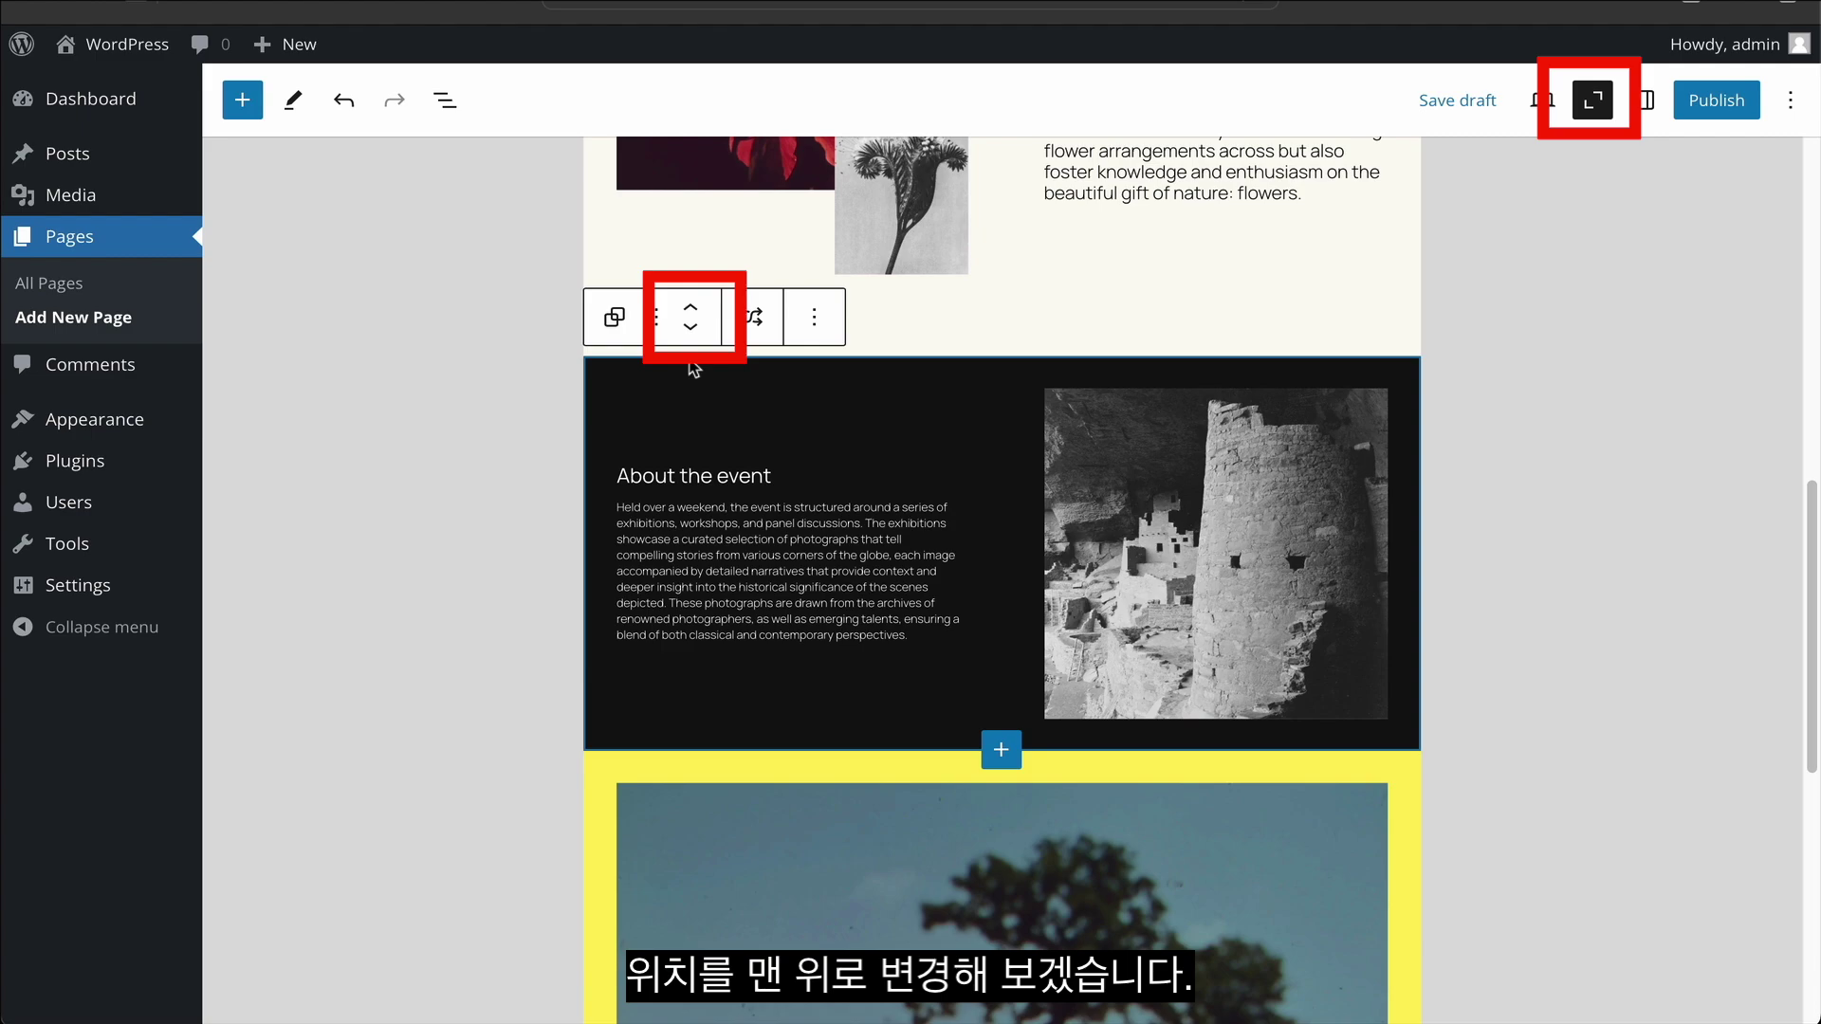
click(690, 307)
click(692, 346)
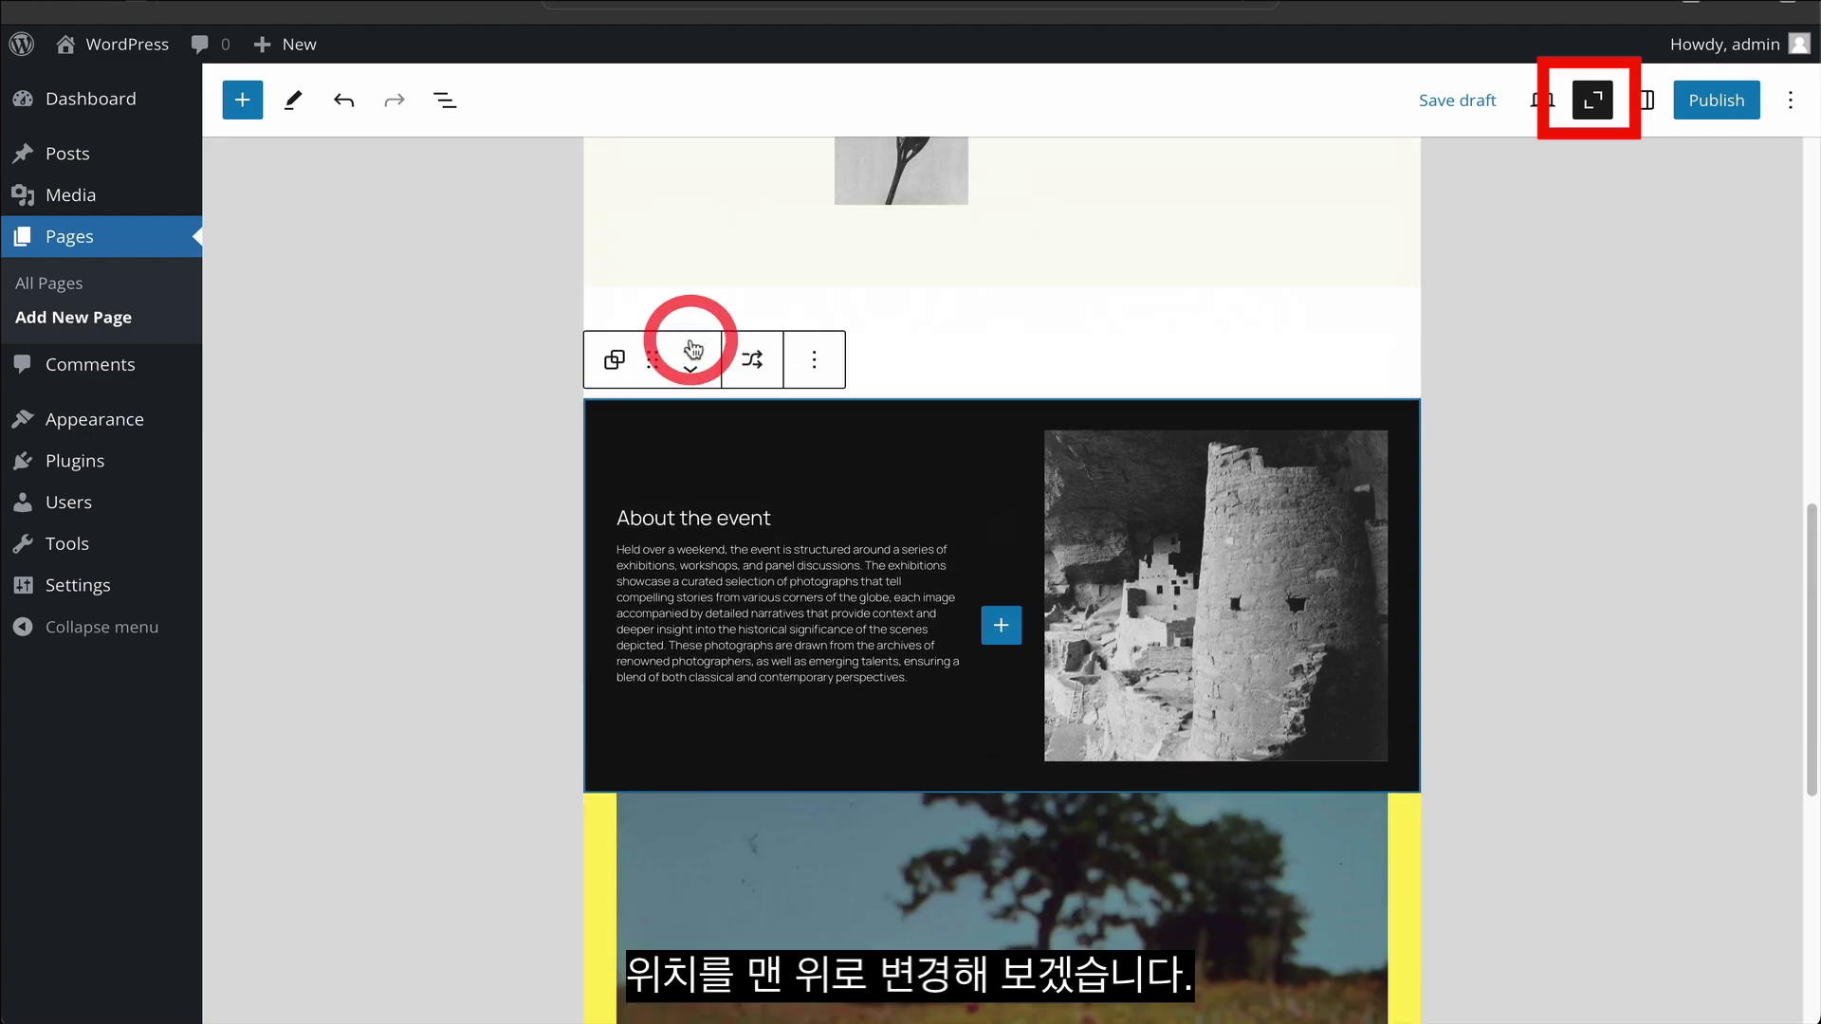
click(691, 346)
click(691, 343)
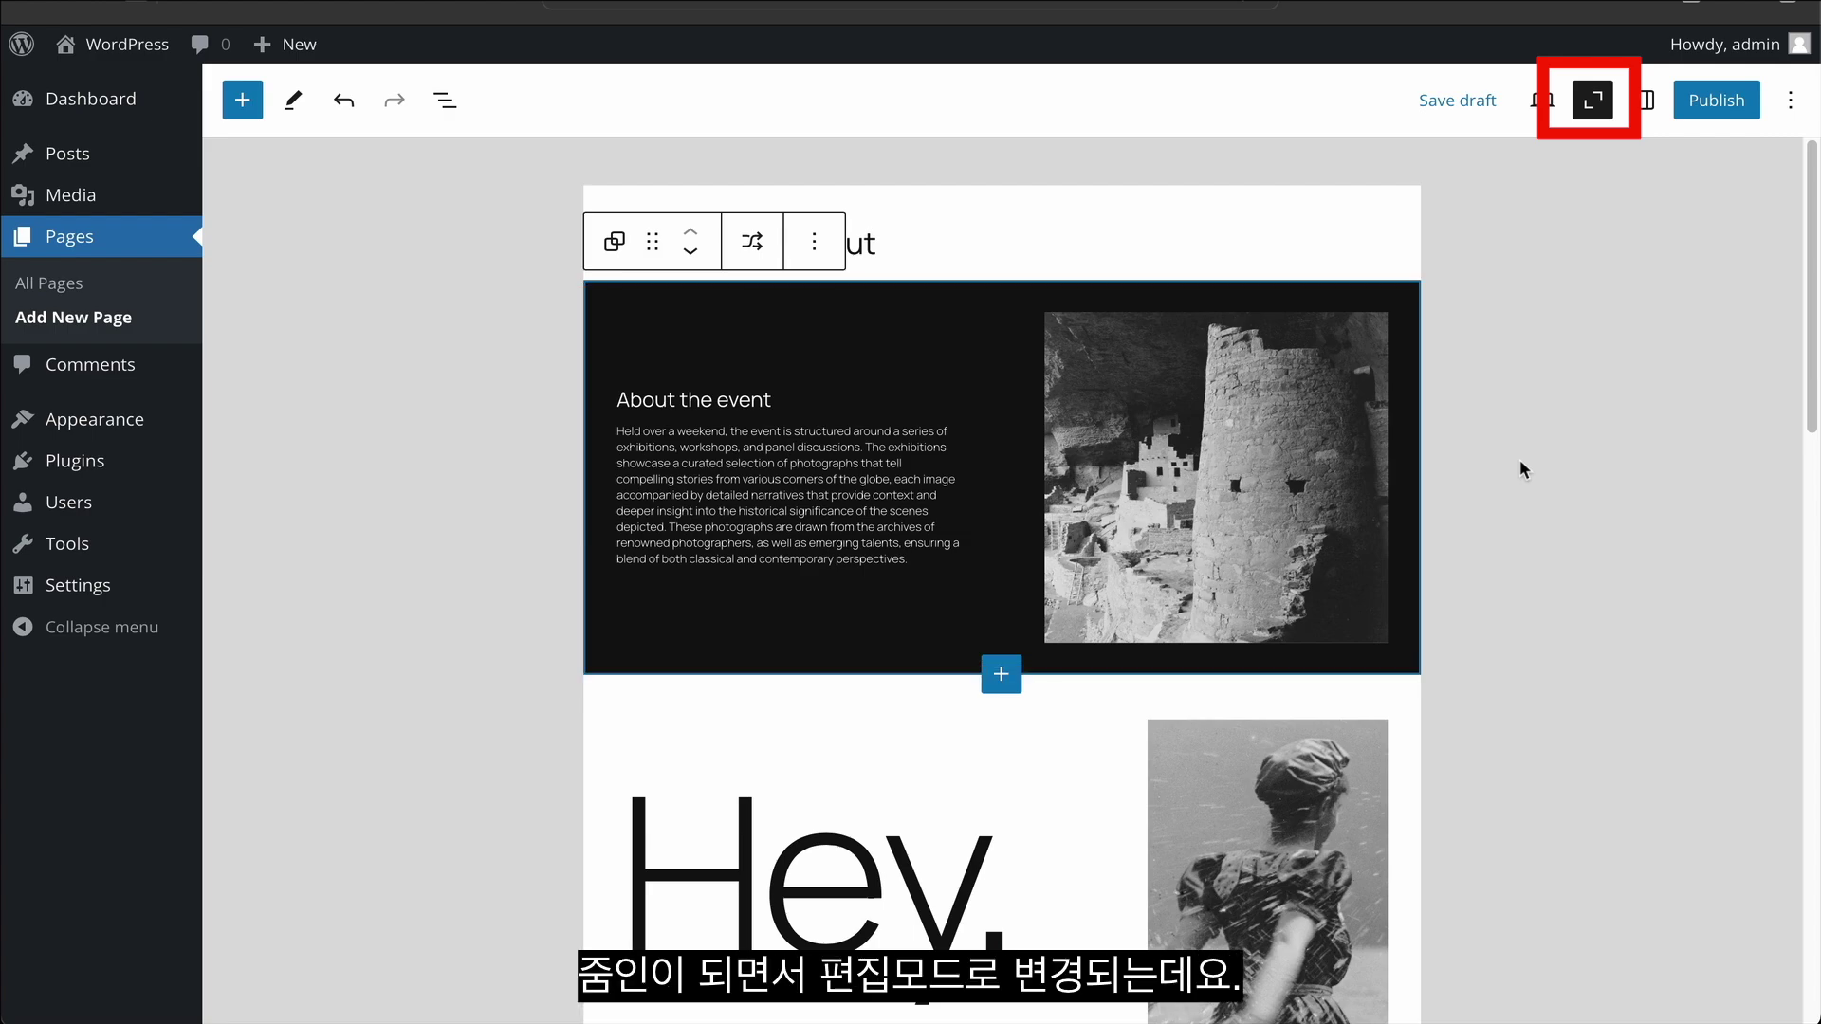
Return to the normal editing view at the "About the event" pattern and save the About page as a draft
double_click(994, 494)
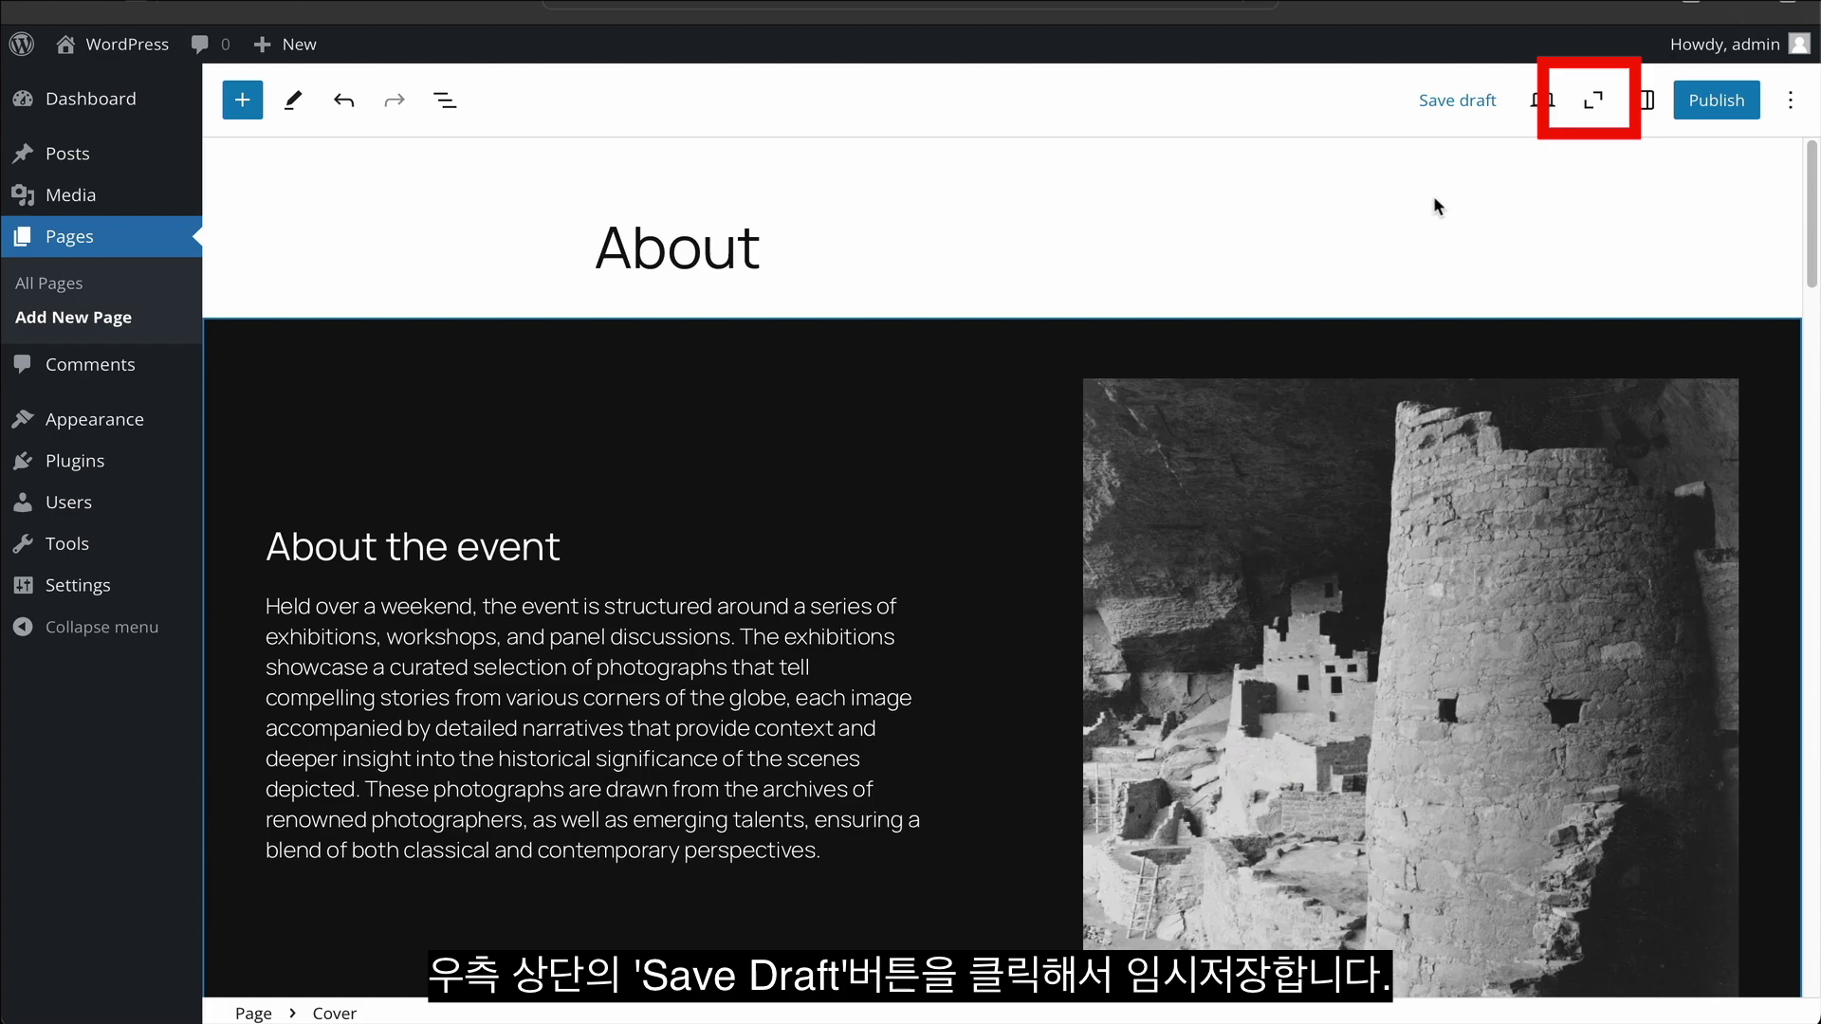
click(1447, 118)
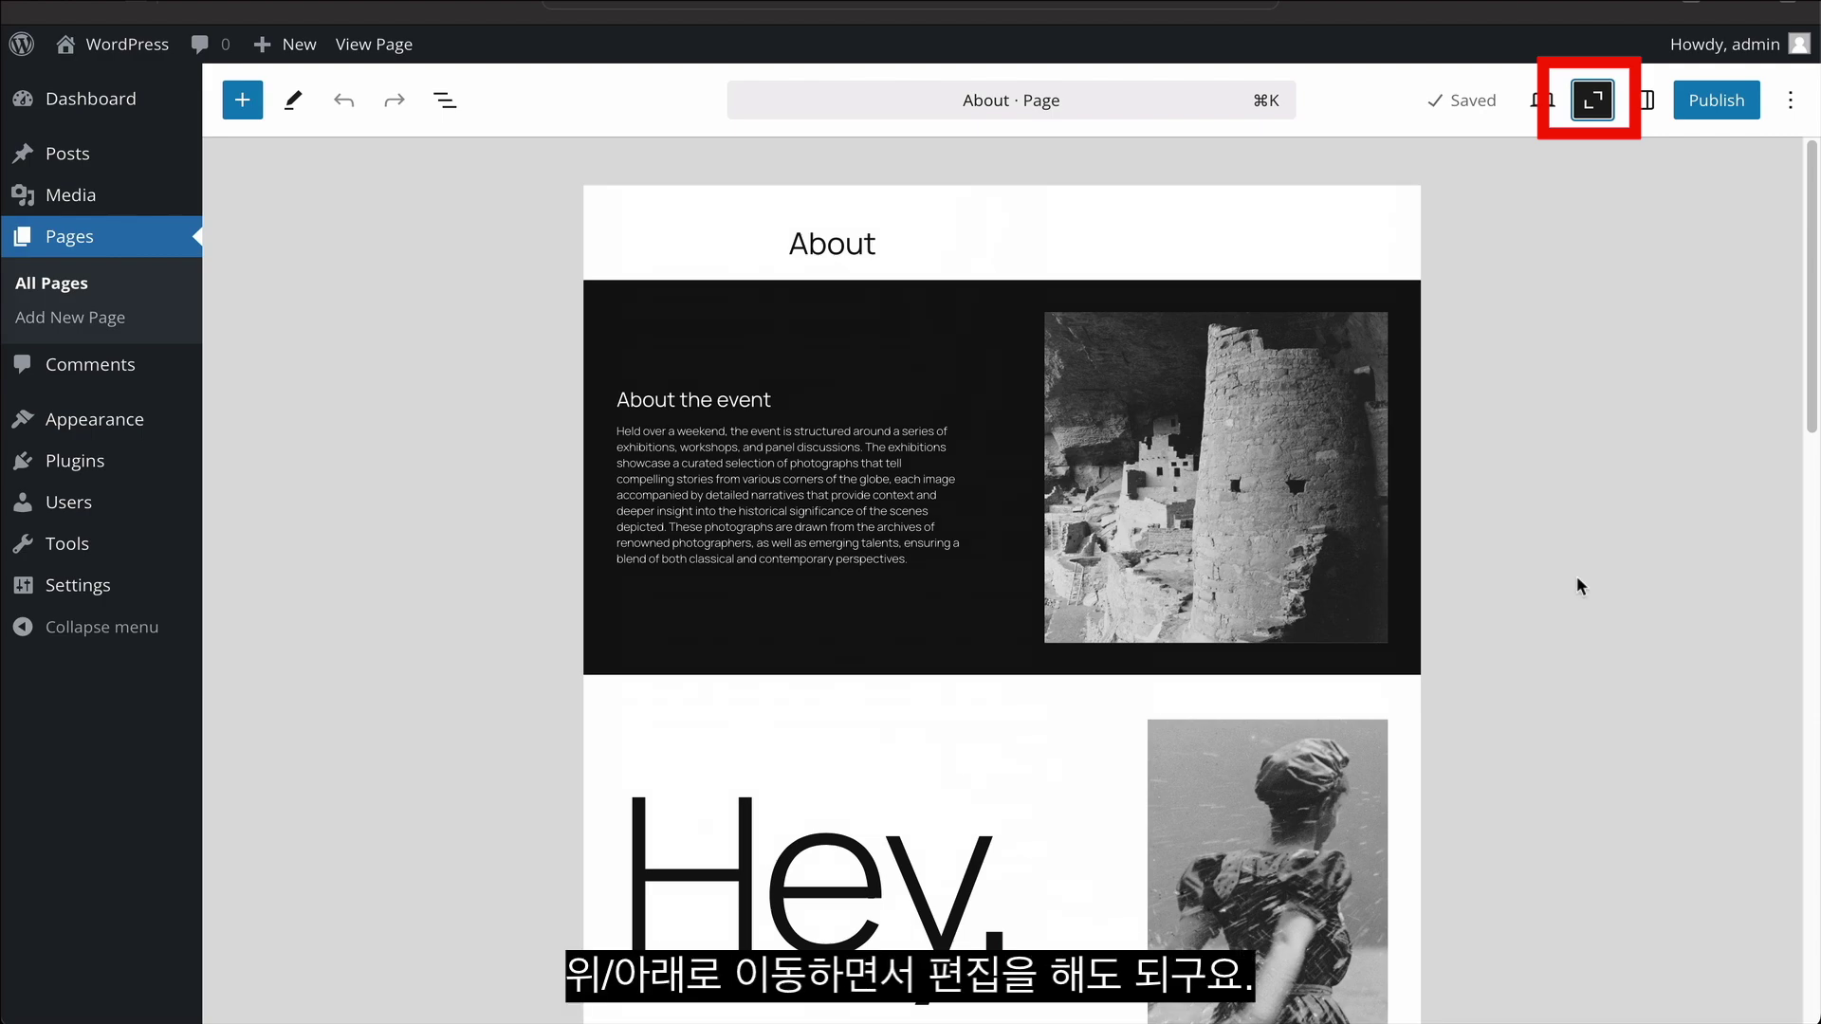
In the zoomed-out view, move the Fleurs pattern up above all other patterns, and move it back down one place
scroll(1576, 577, down, 15)
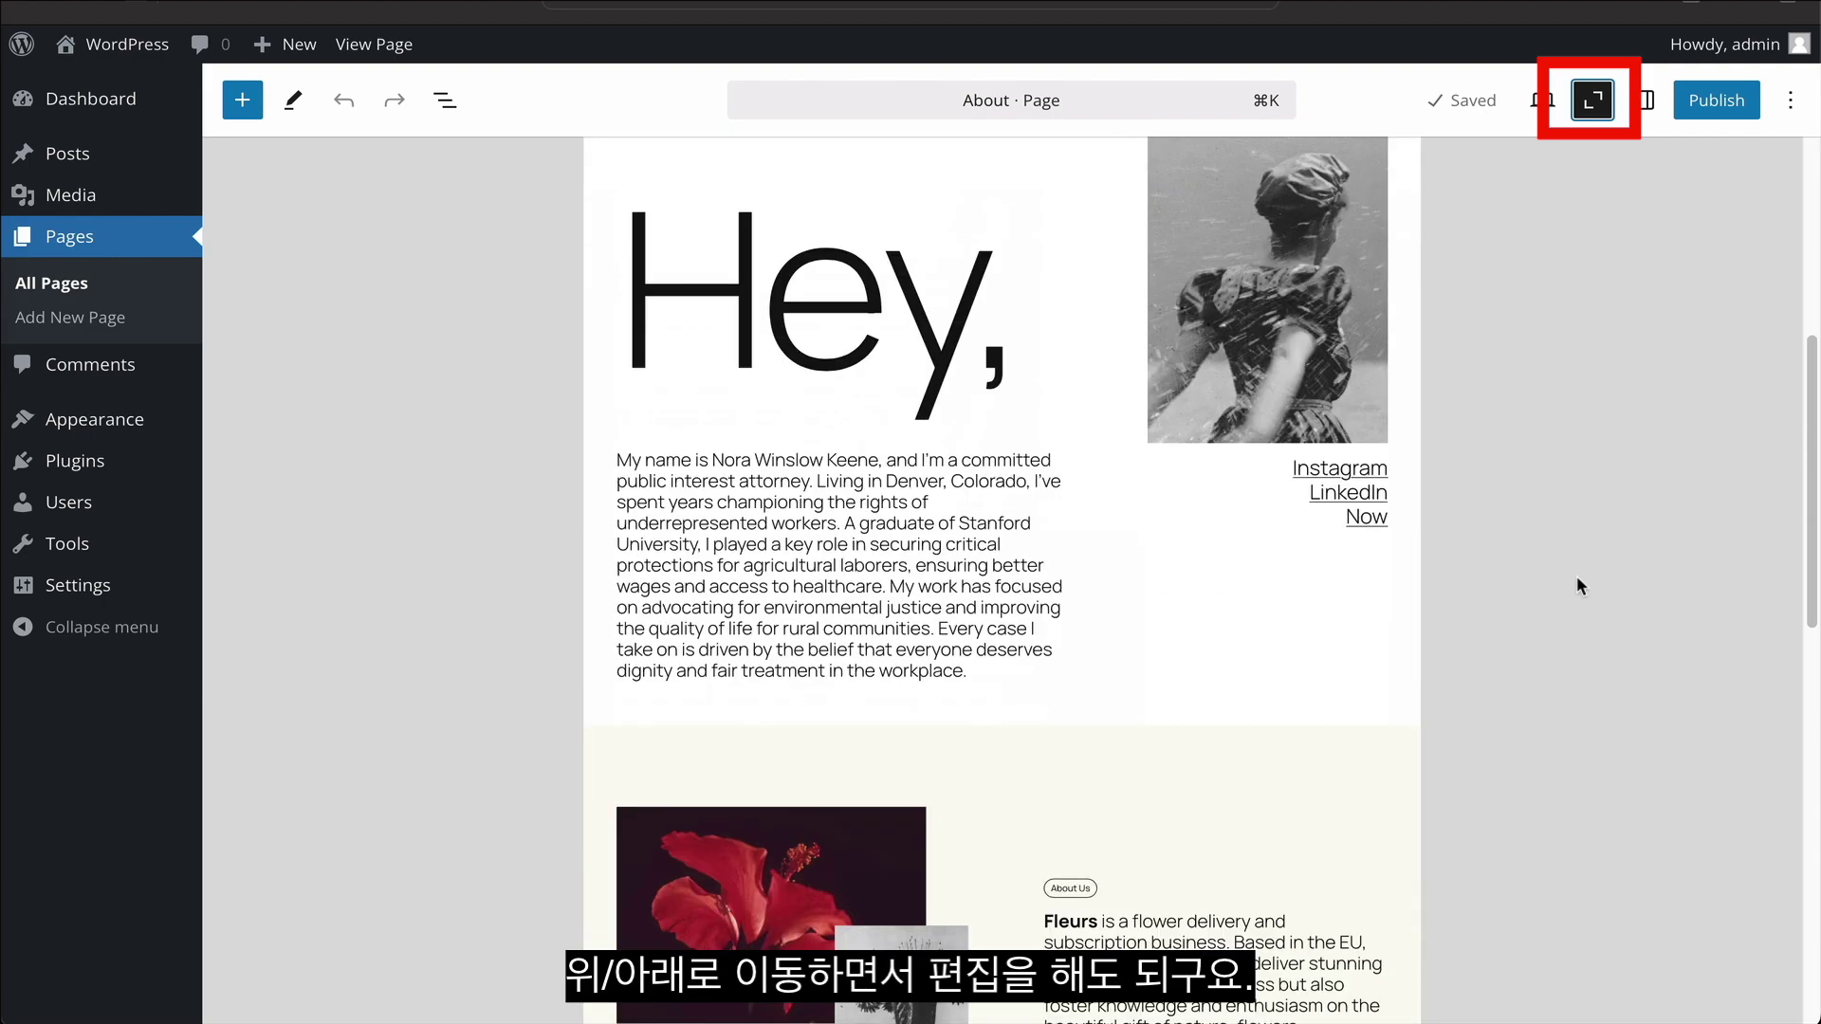
scroll(1575, 580, up, 12)
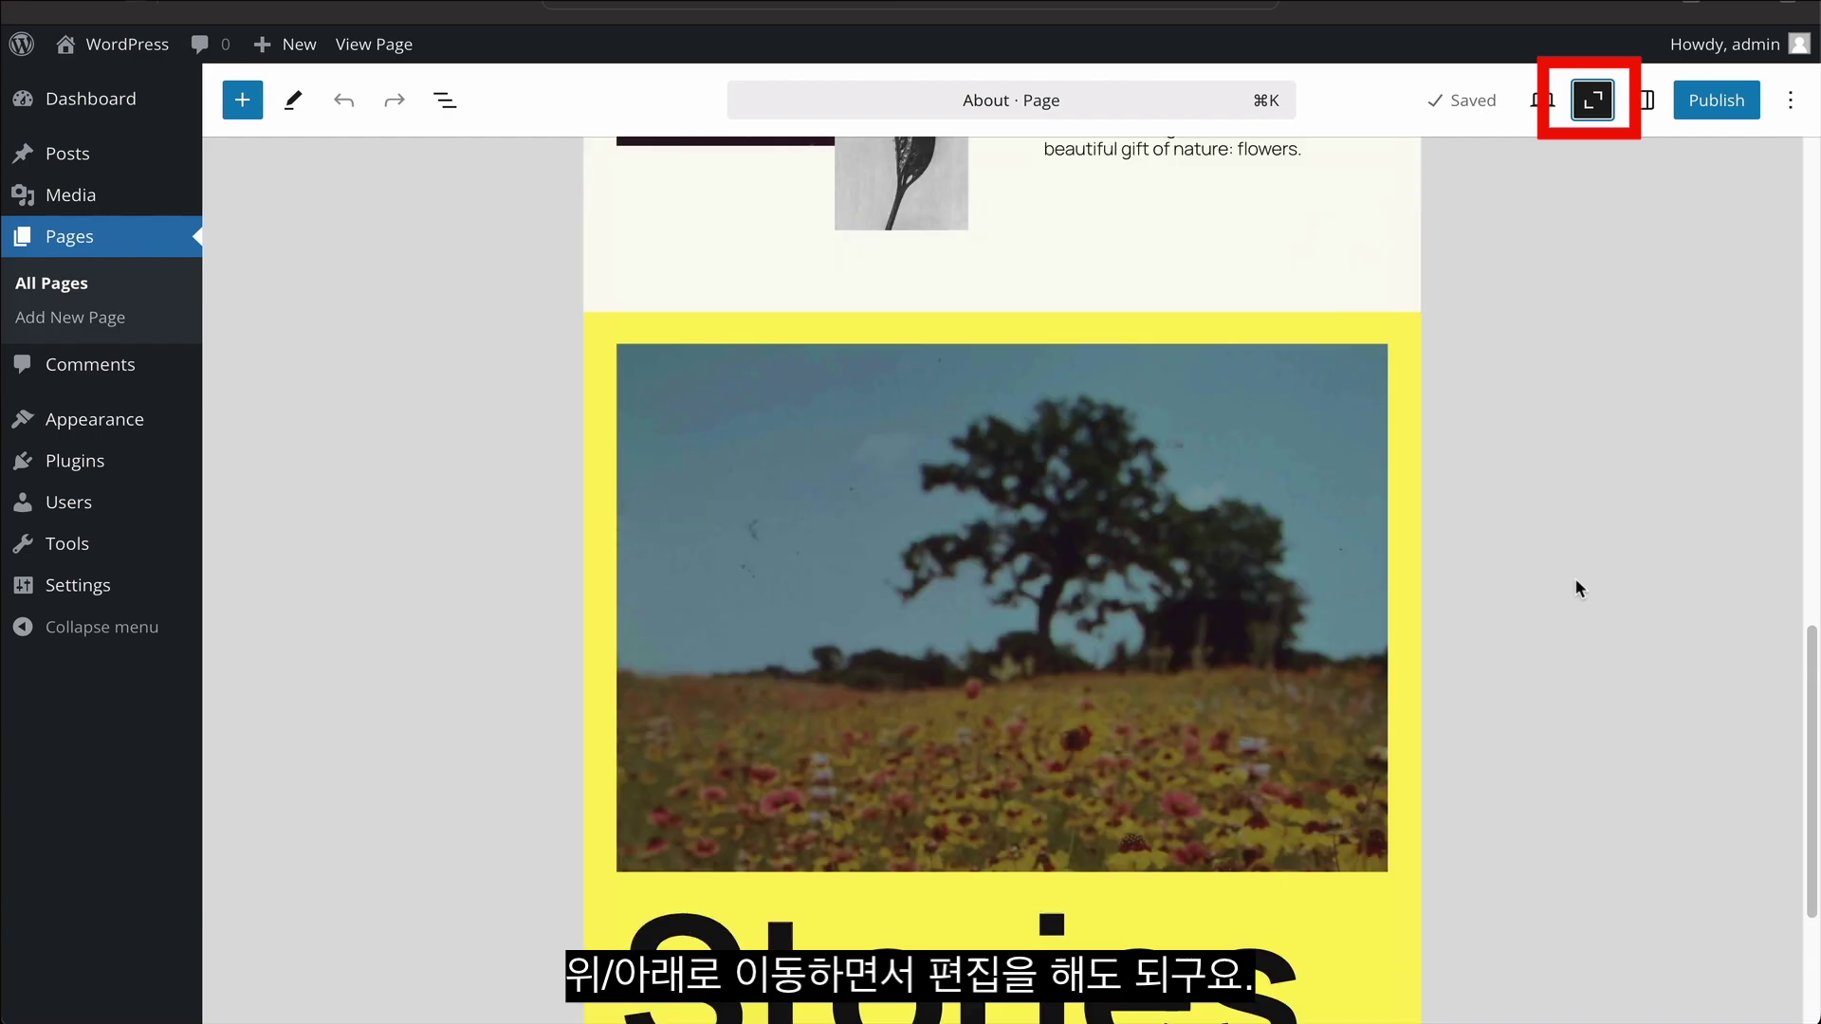
scroll(1574, 579, up, 5)
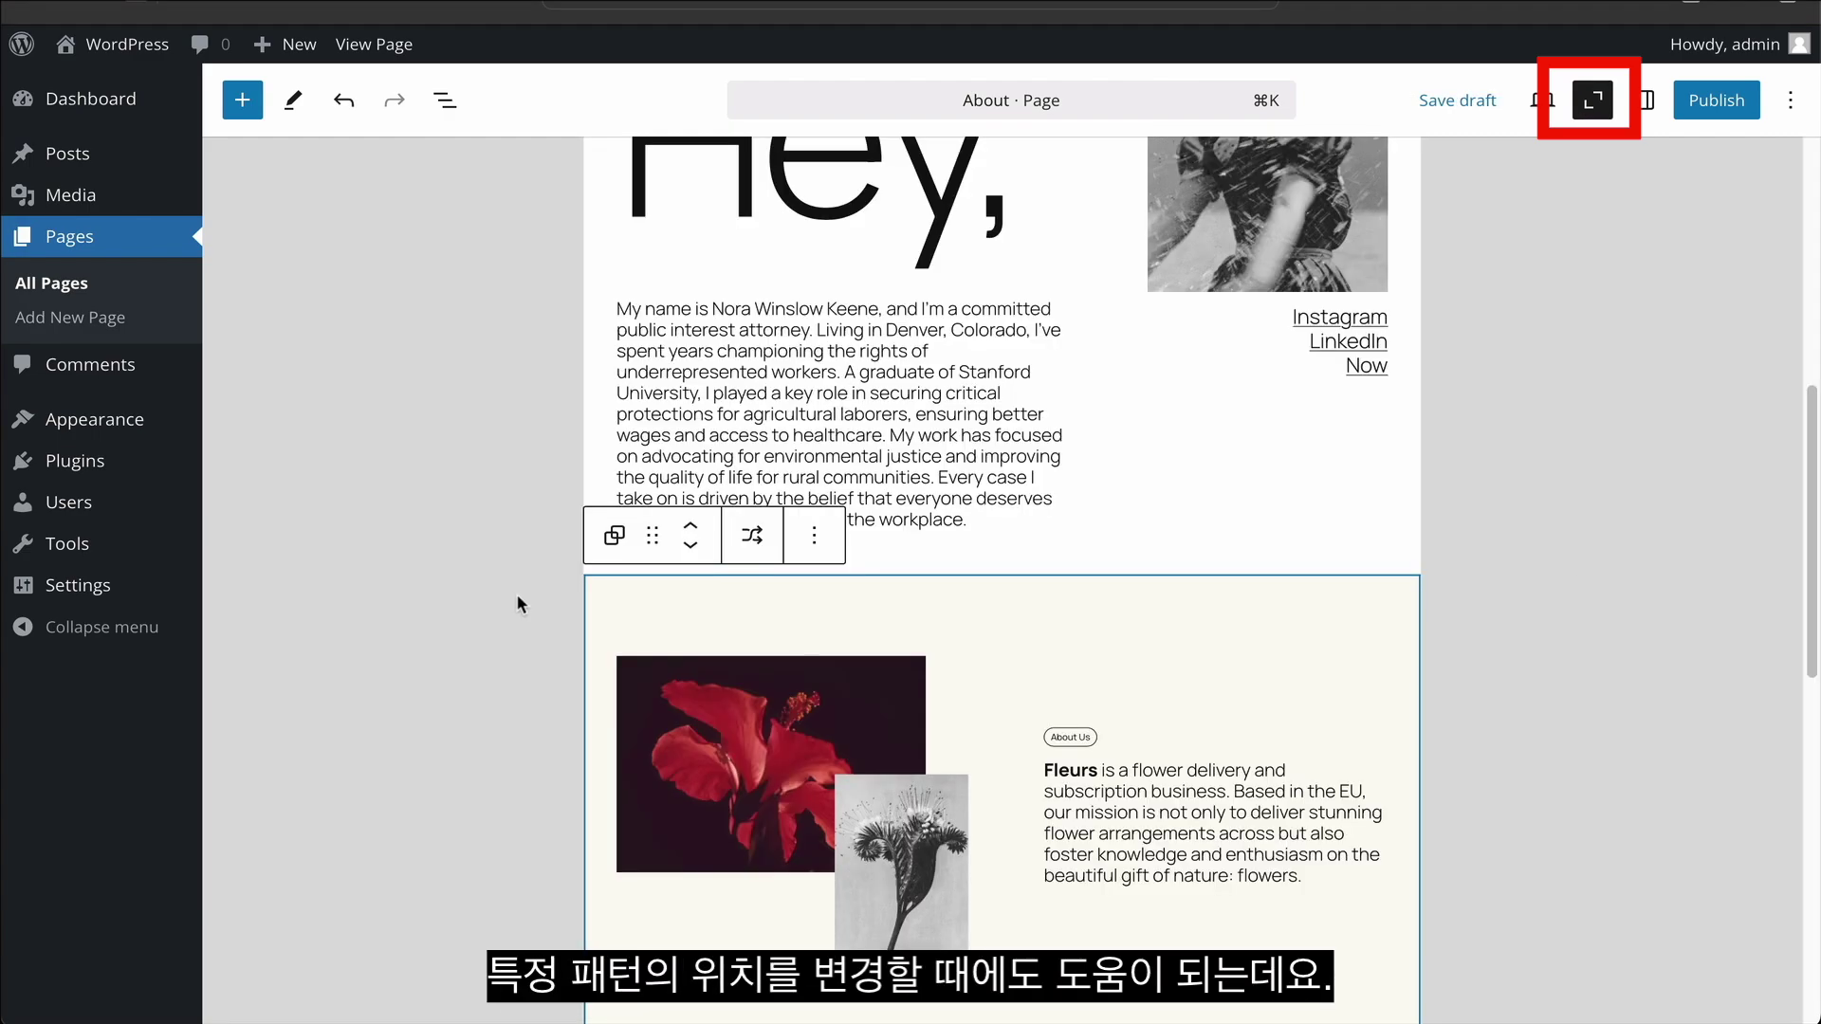
click(690, 527)
click(689, 526)
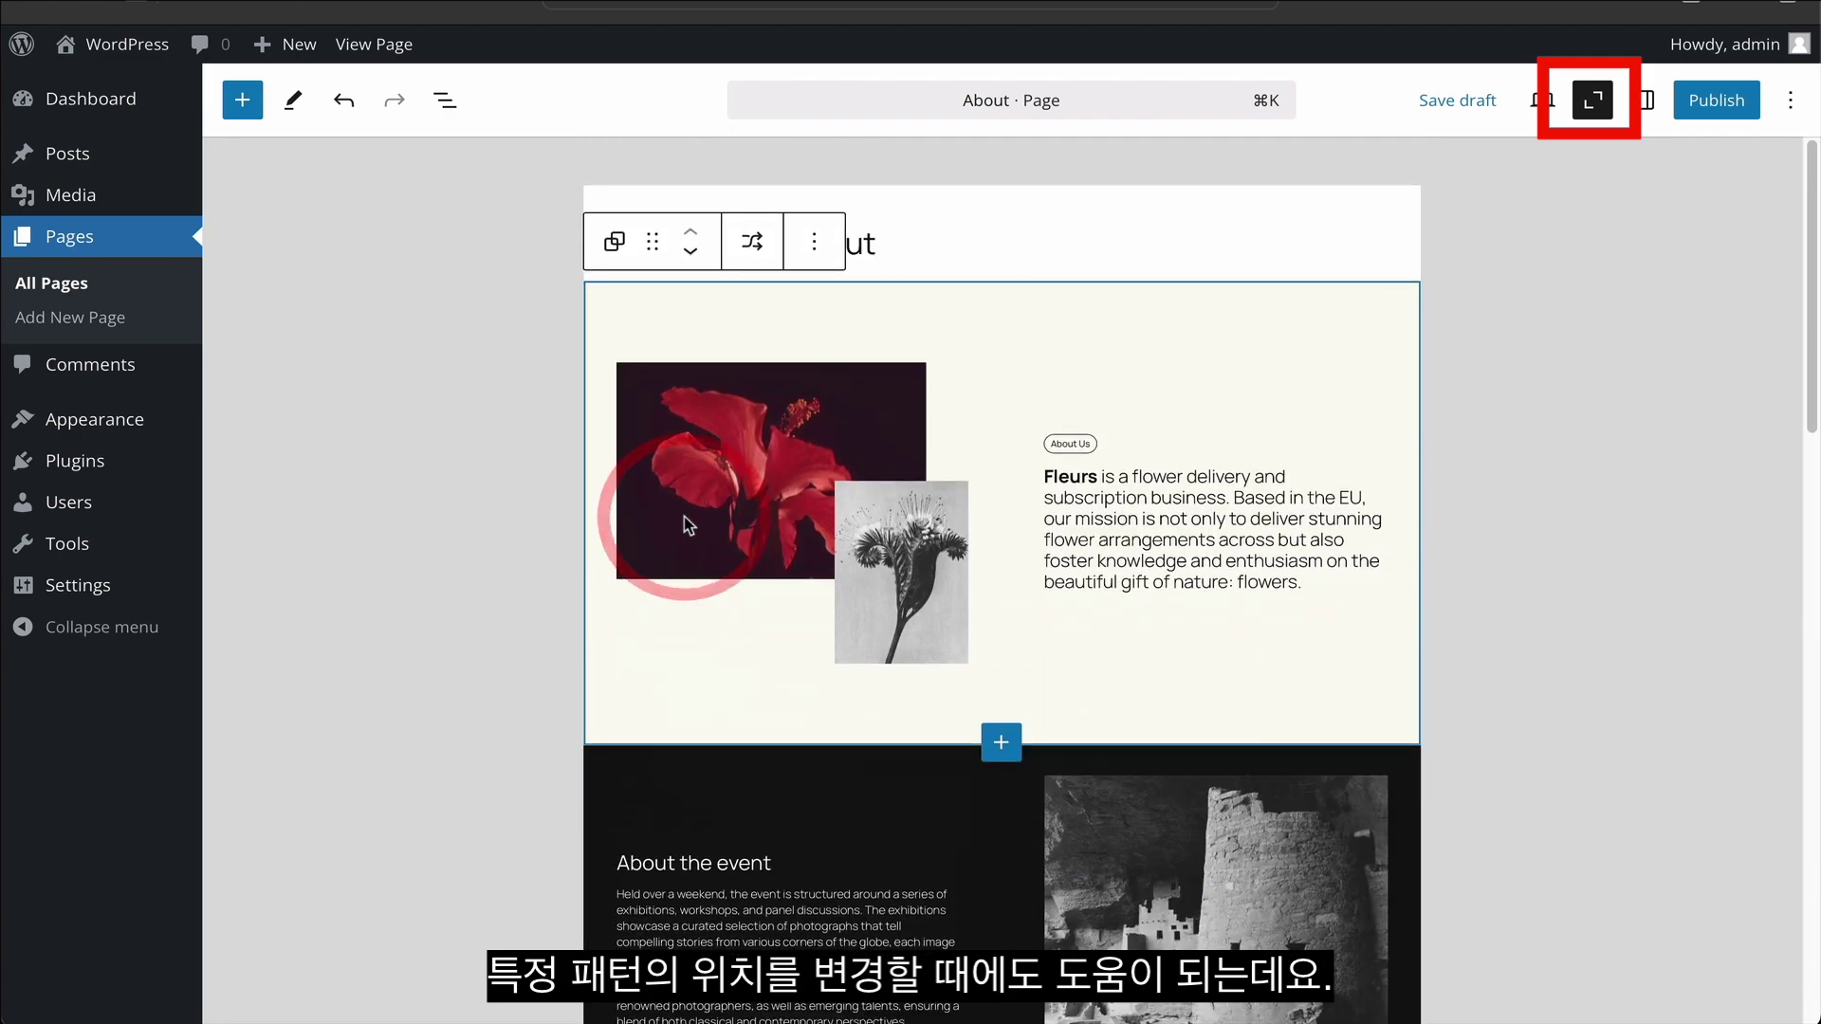
click(691, 254)
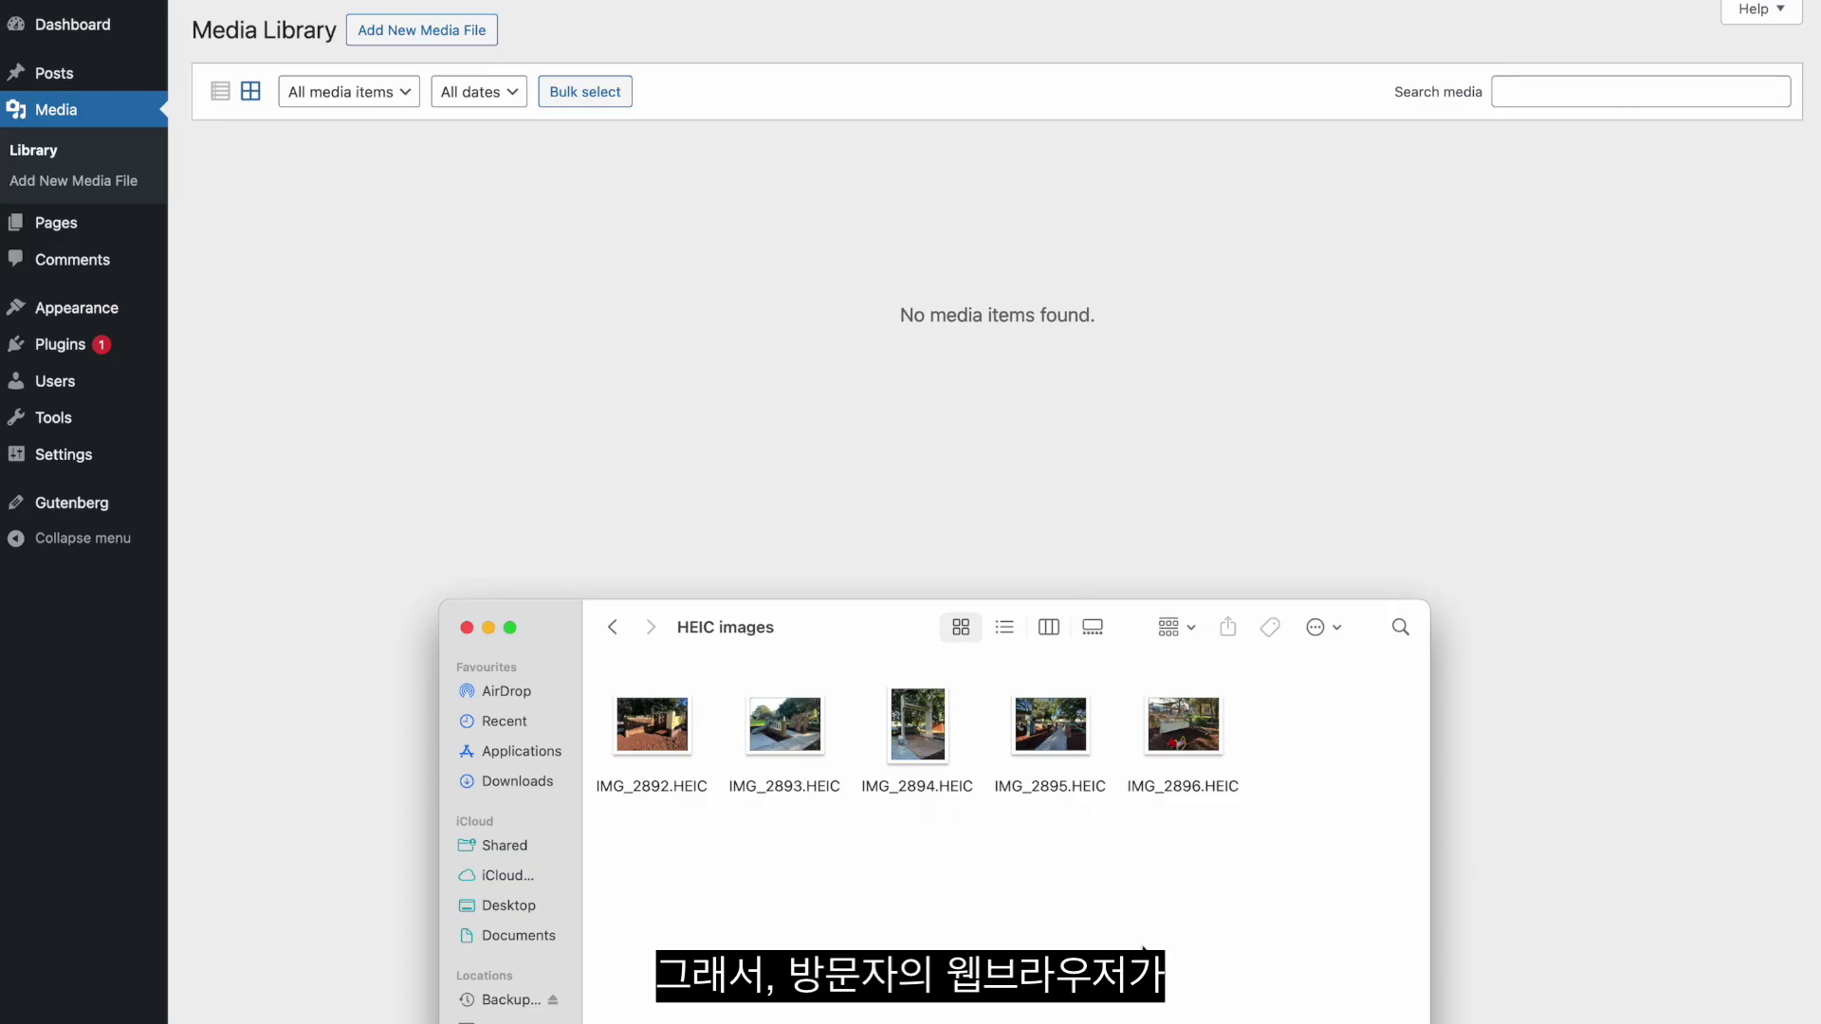
Upload IMG_2892.HEIC and IMG_2893.HEIC to the Media Library and examine the file type in IMG_2892's attachment details
drag(818, 856, 540, 436)
click(542, 436)
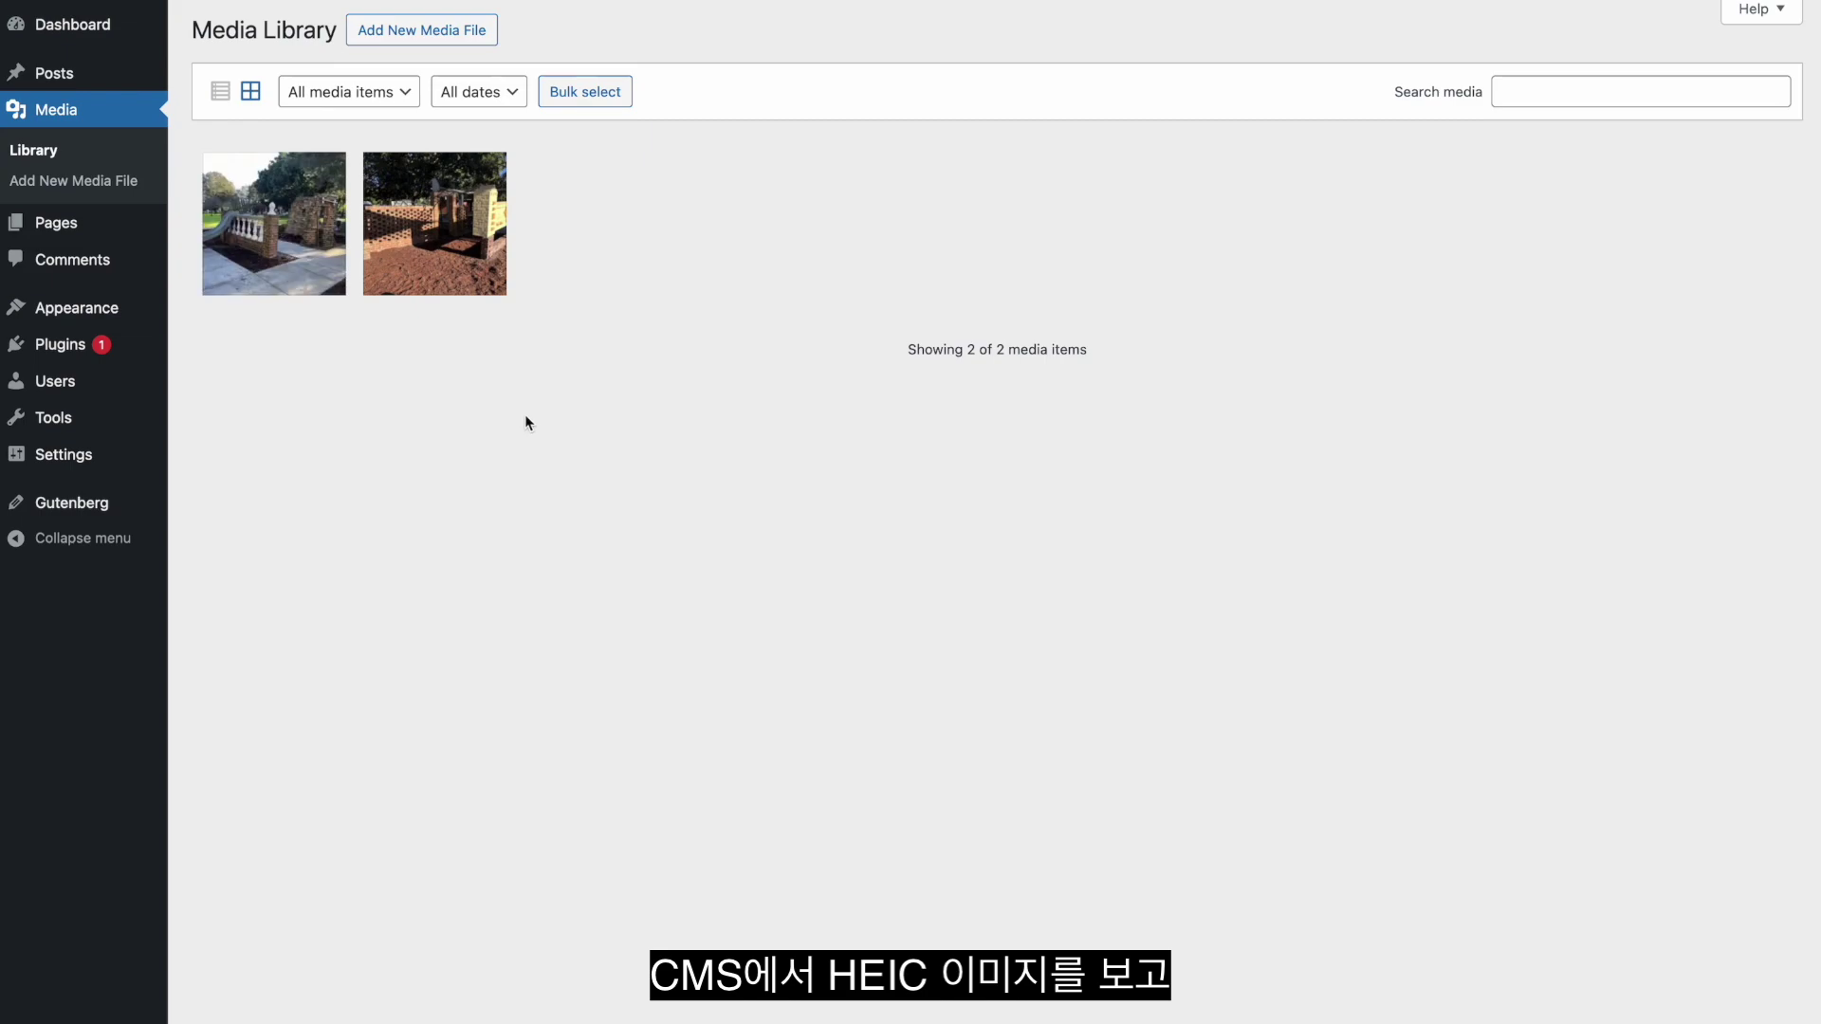
click(466, 272)
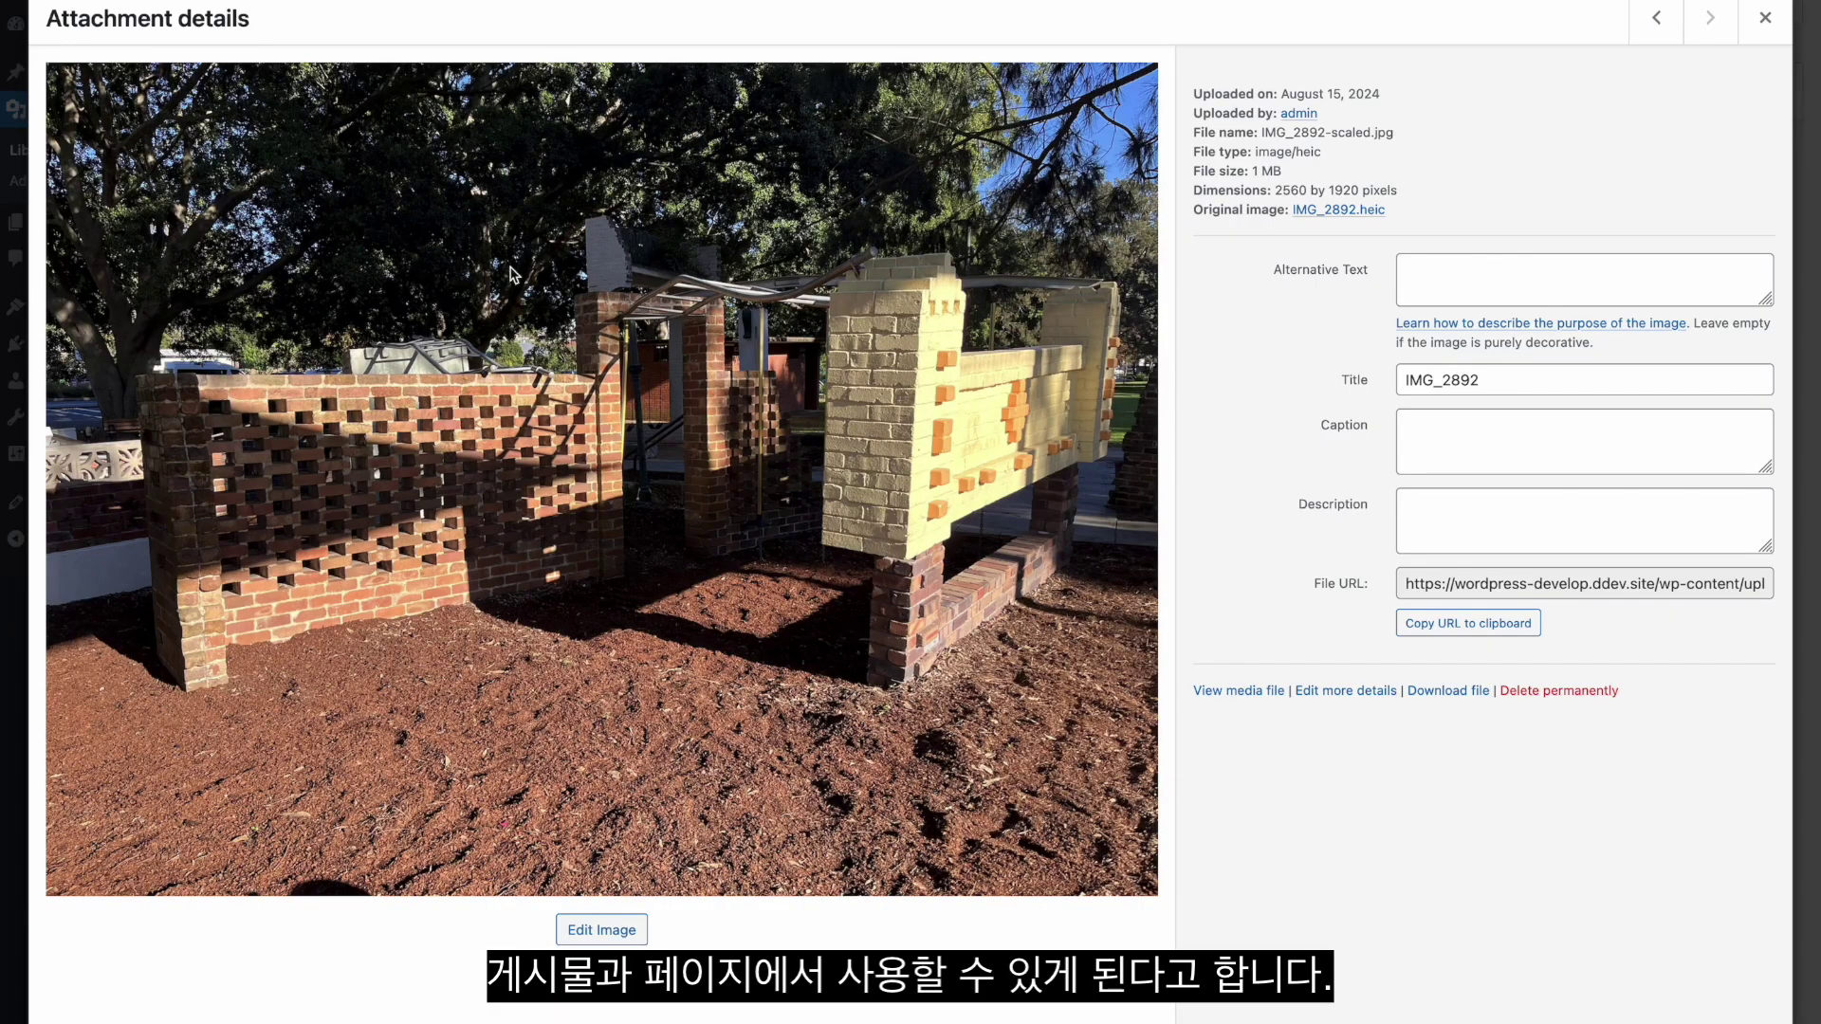
drag(1324, 152, 1193, 157)
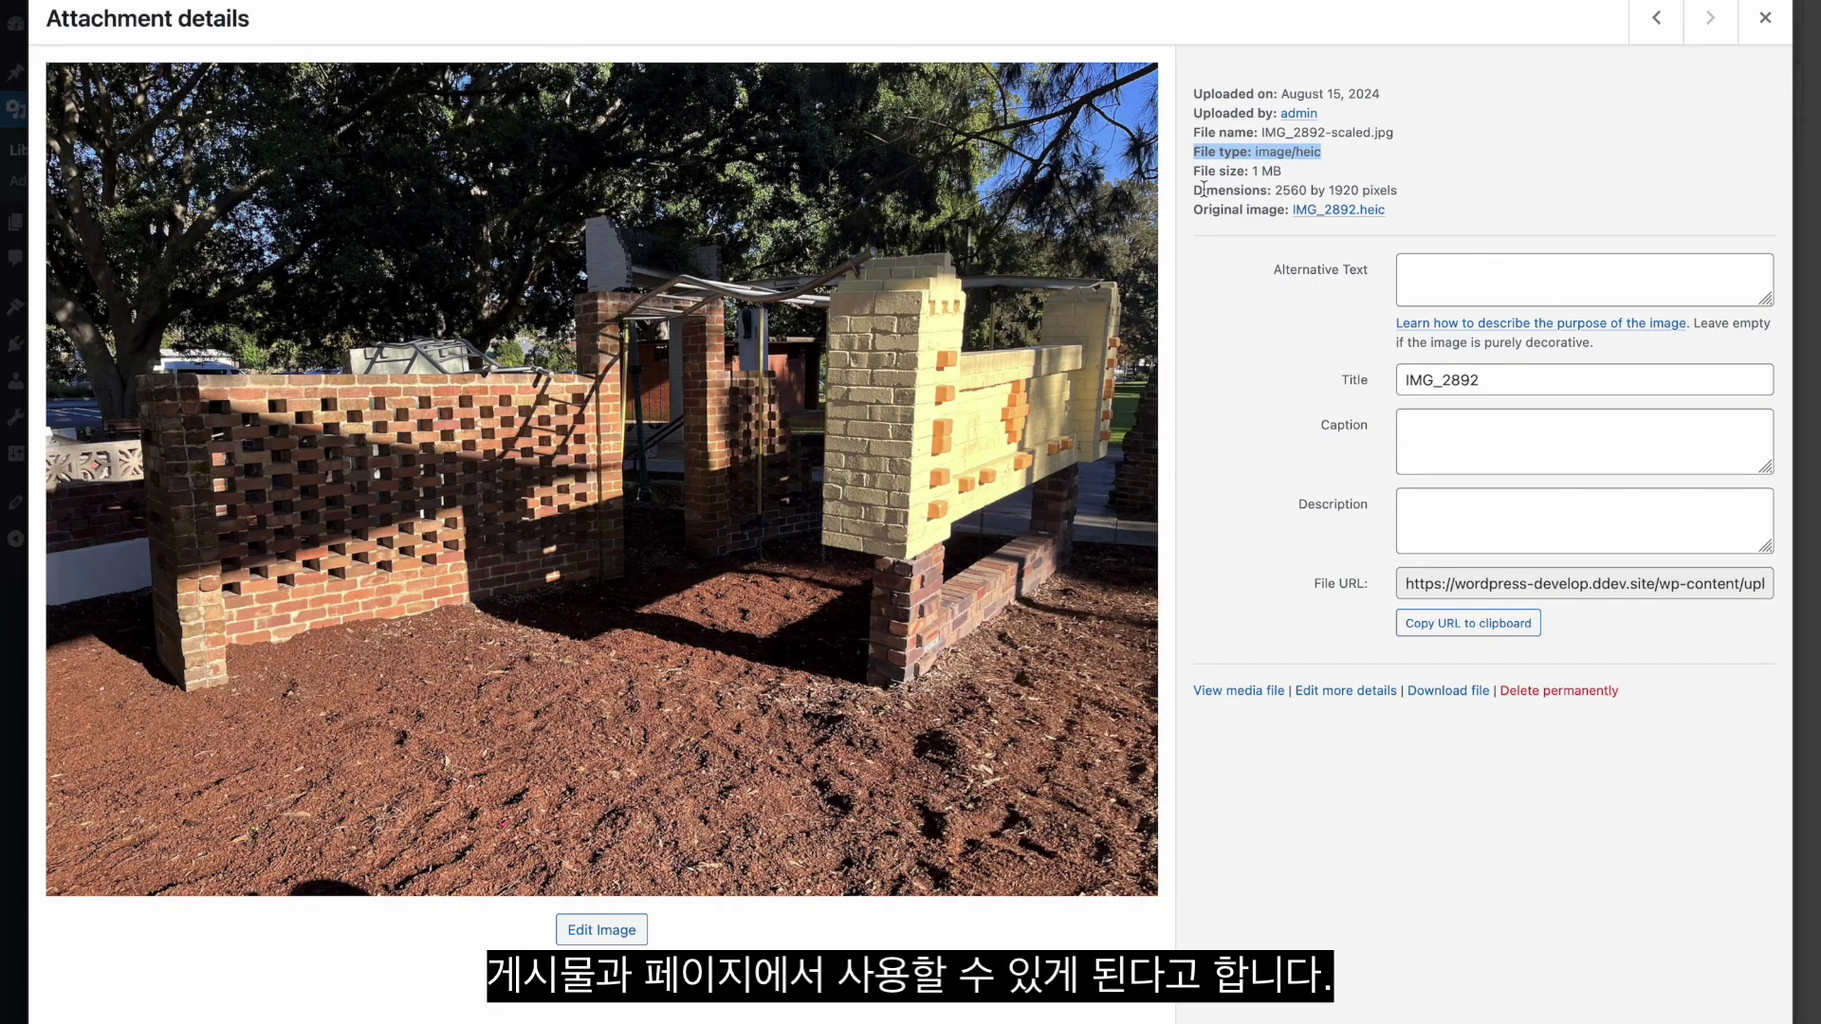
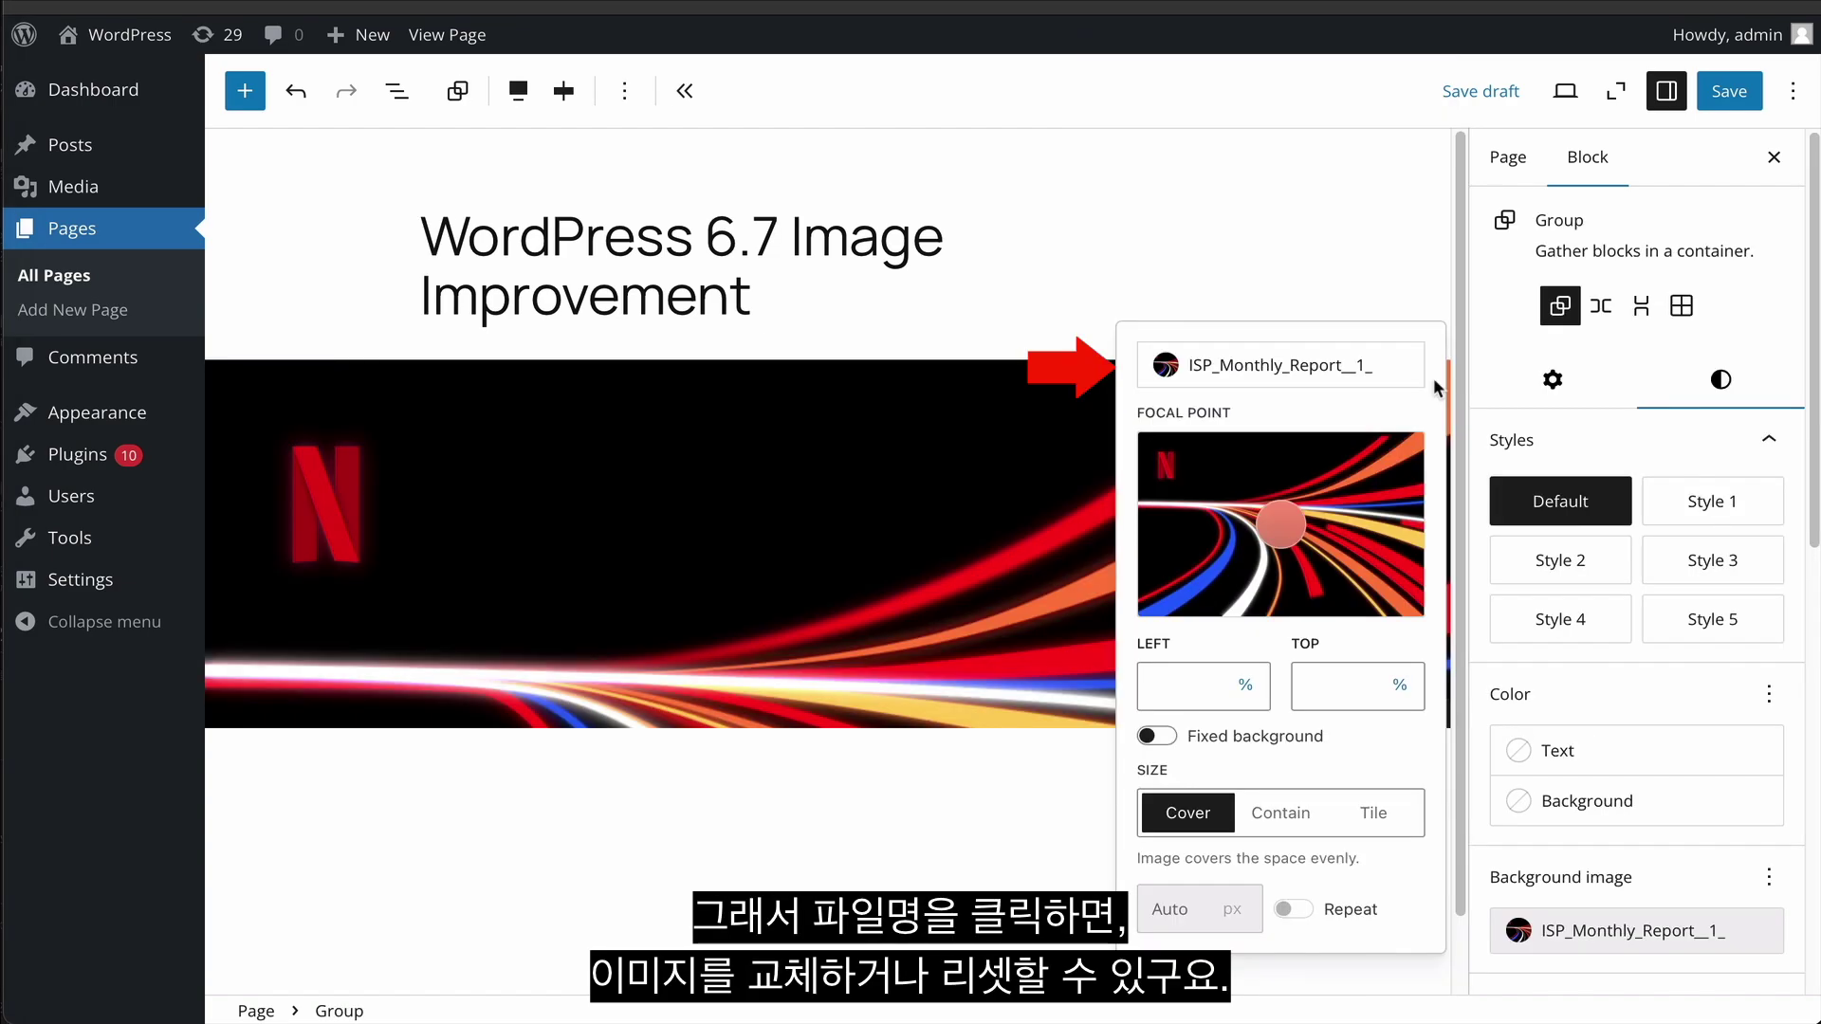
View the replacement options for the Group block's background image, try the Contain and Tile sizes, and set the size back to Cover
click(1410, 370)
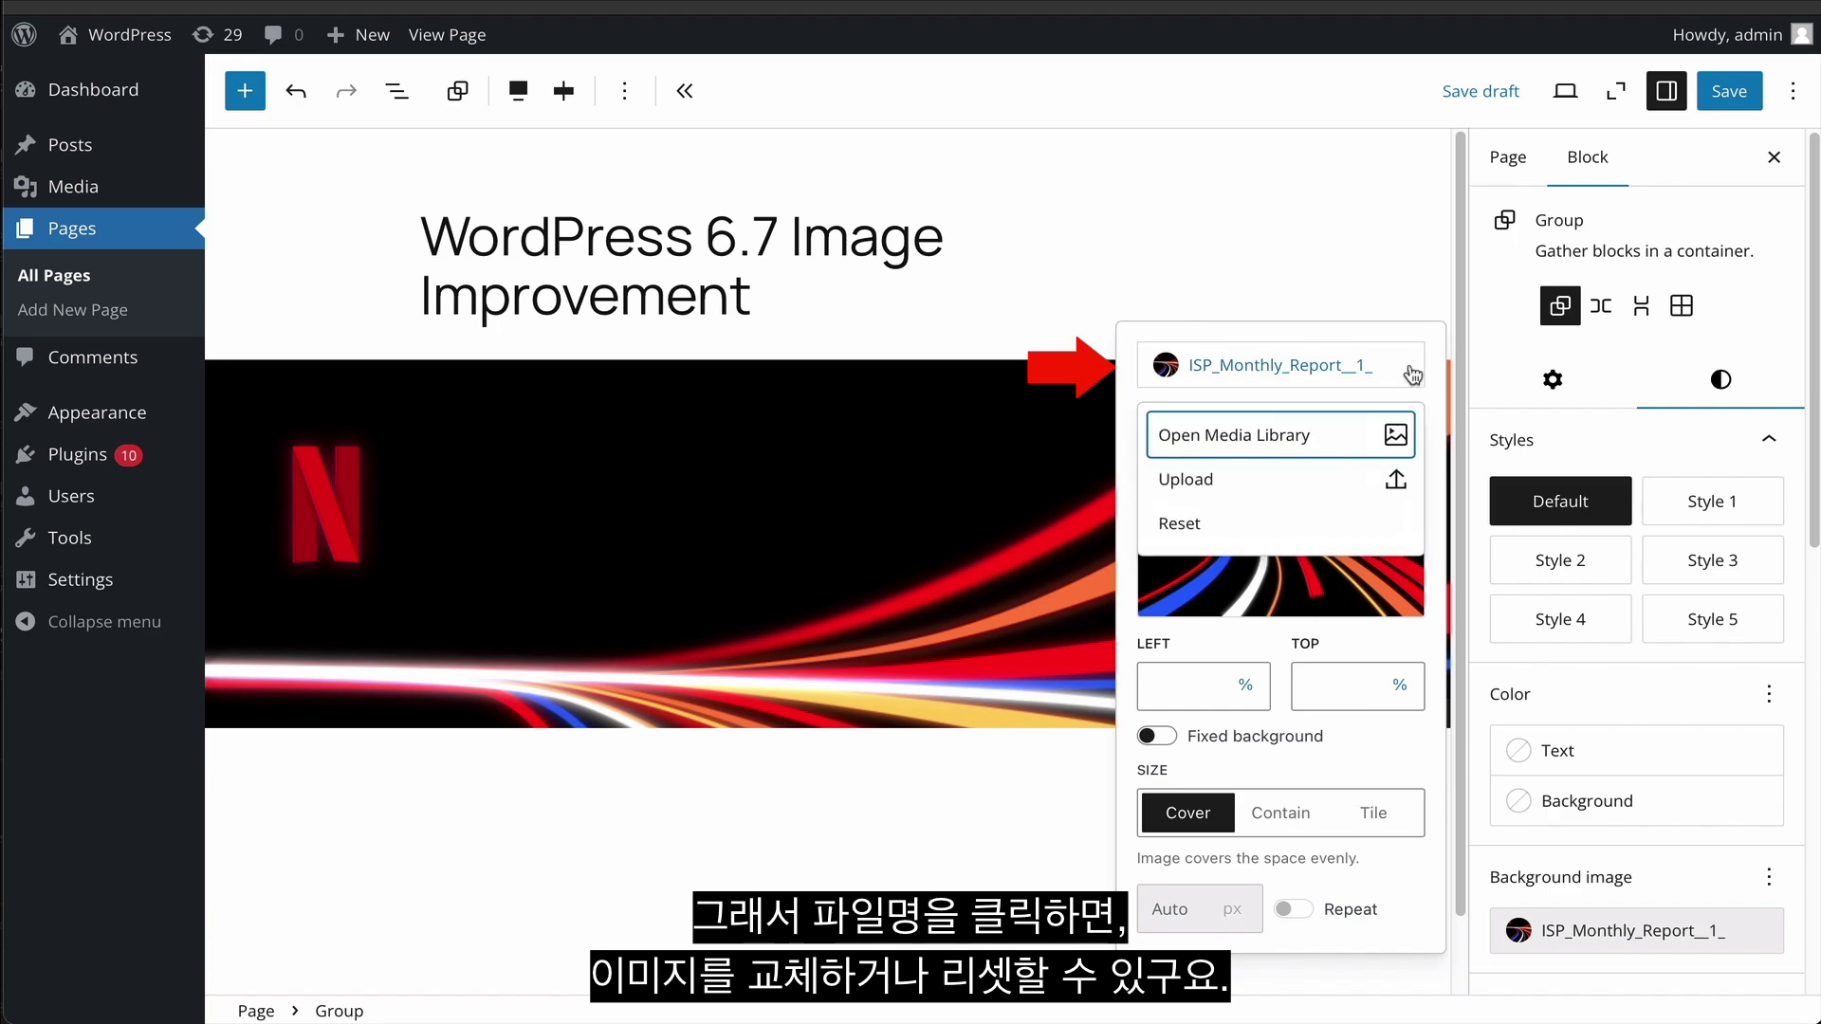
click(1410, 369)
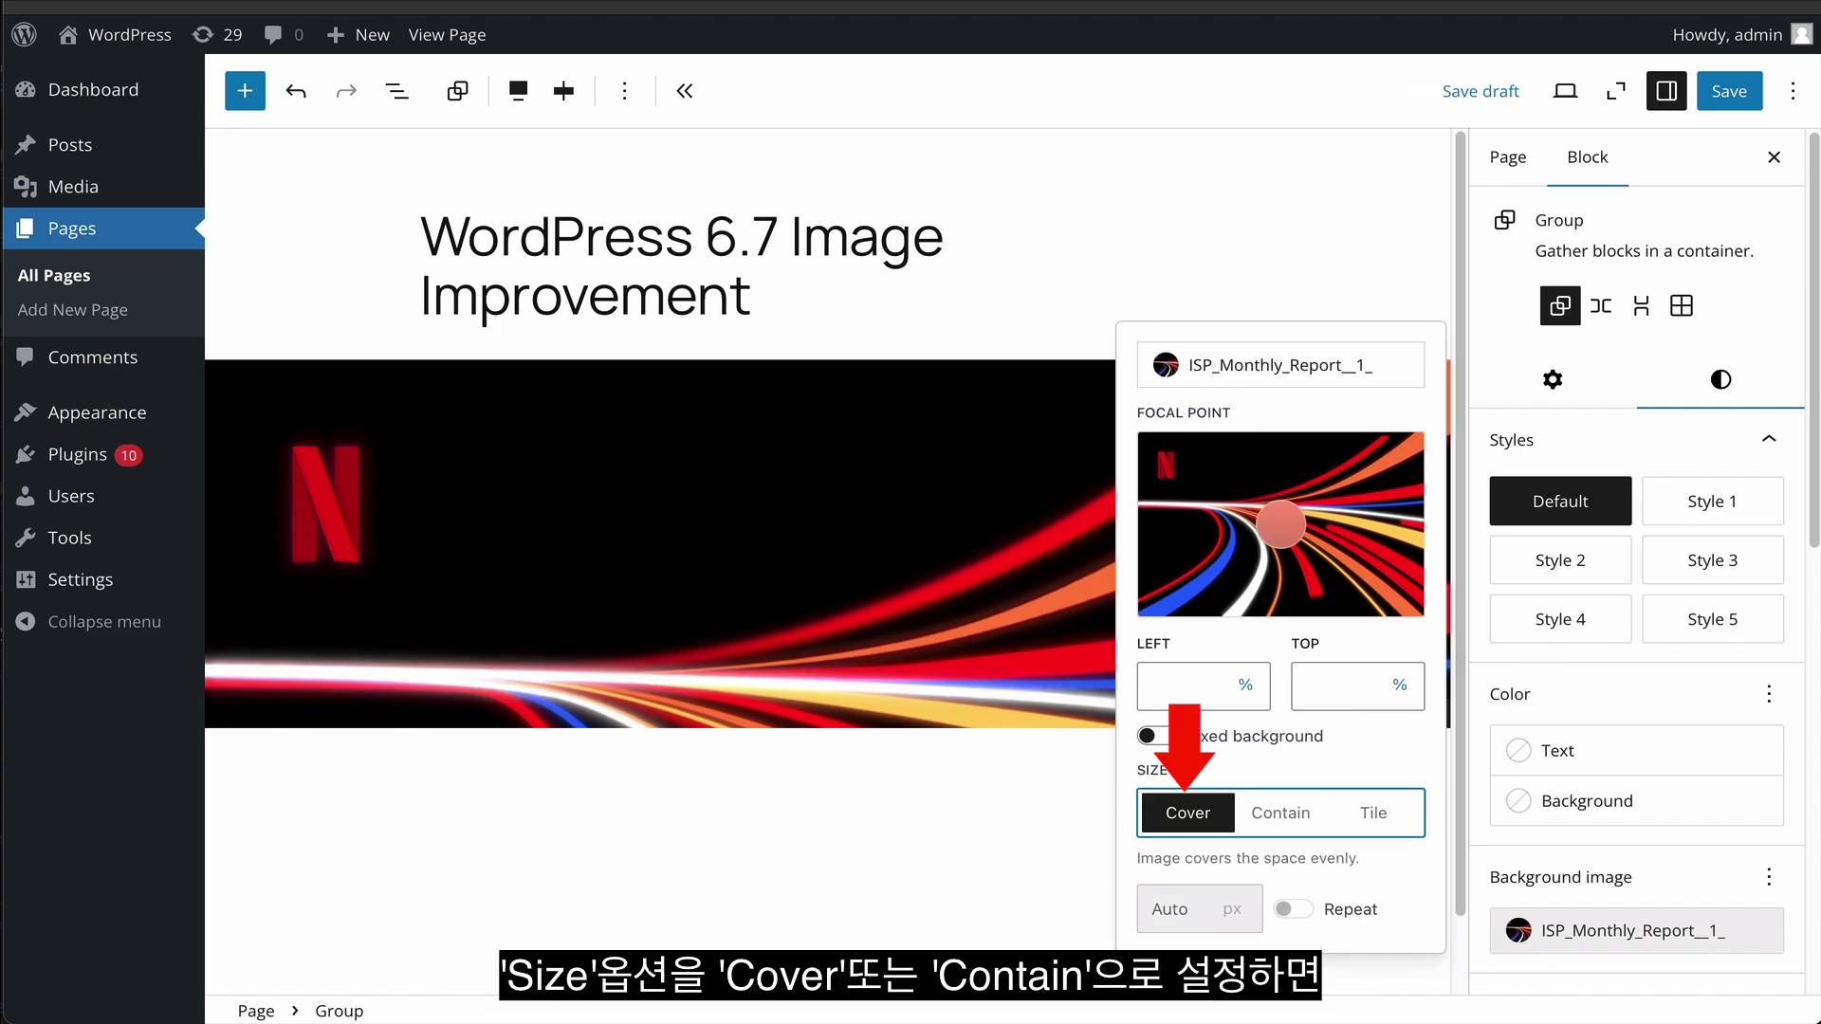
click(1281, 813)
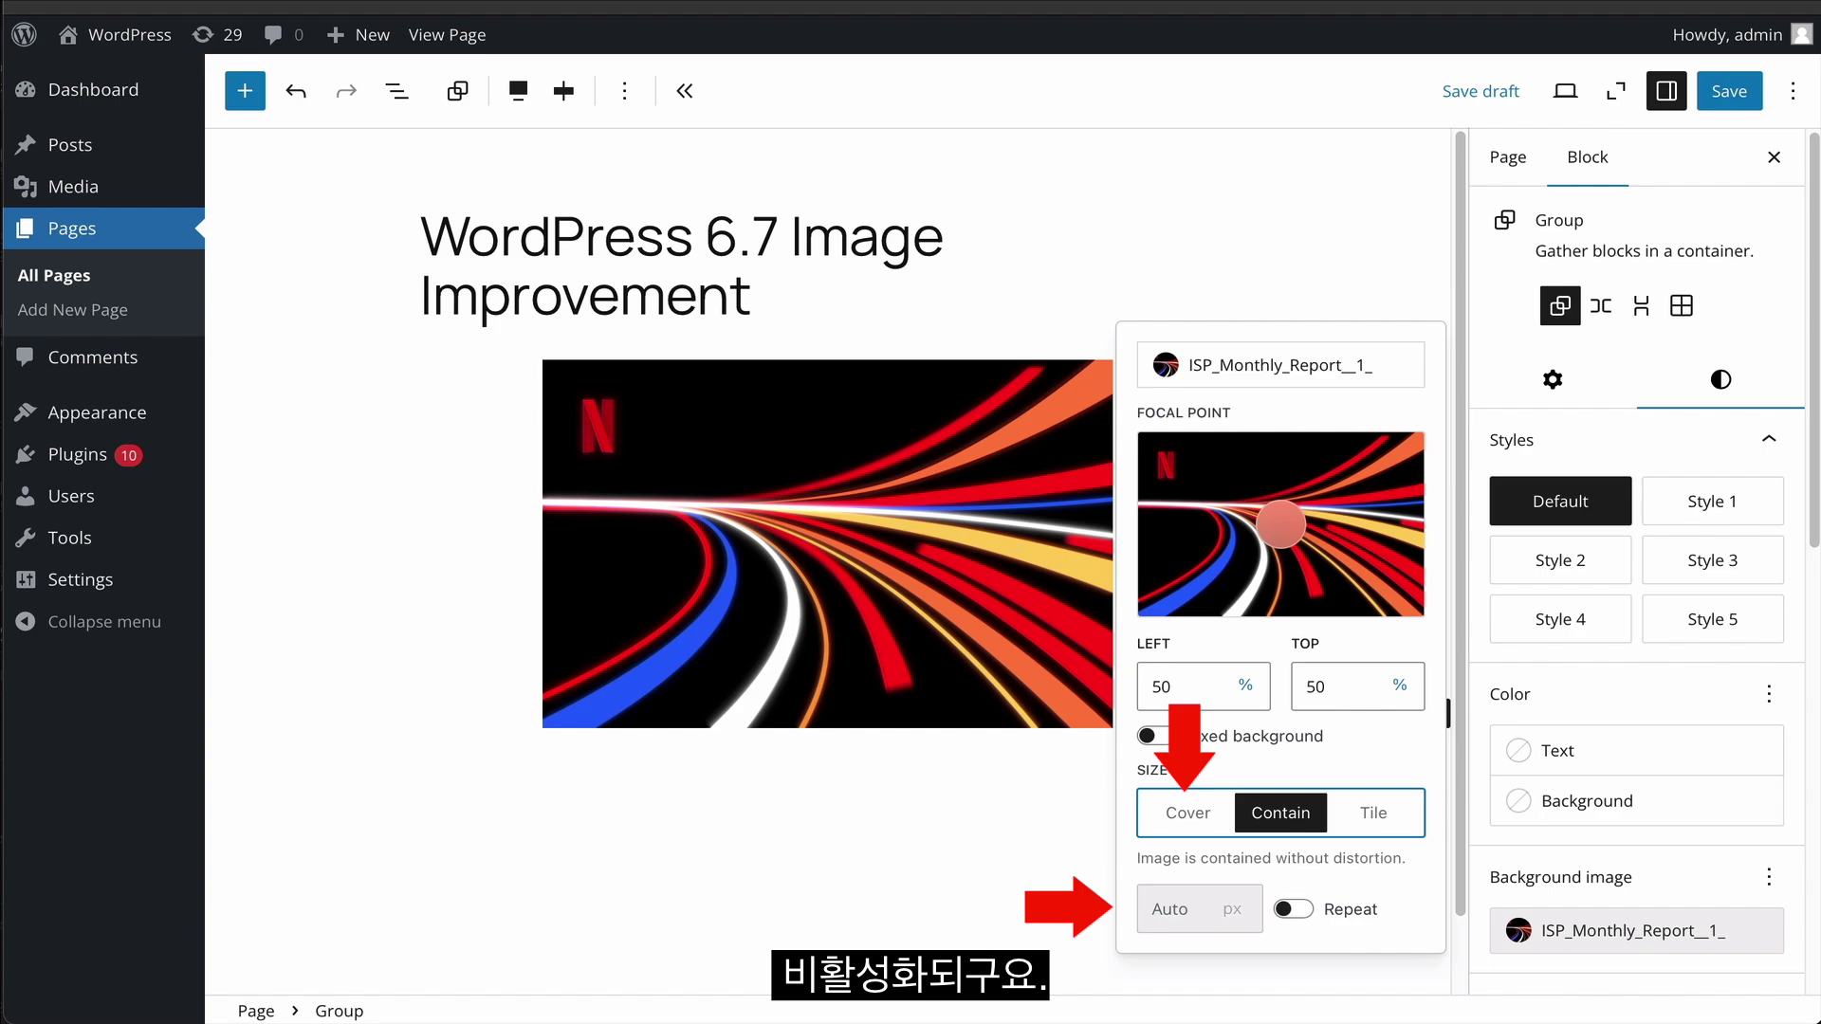
click(1374, 812)
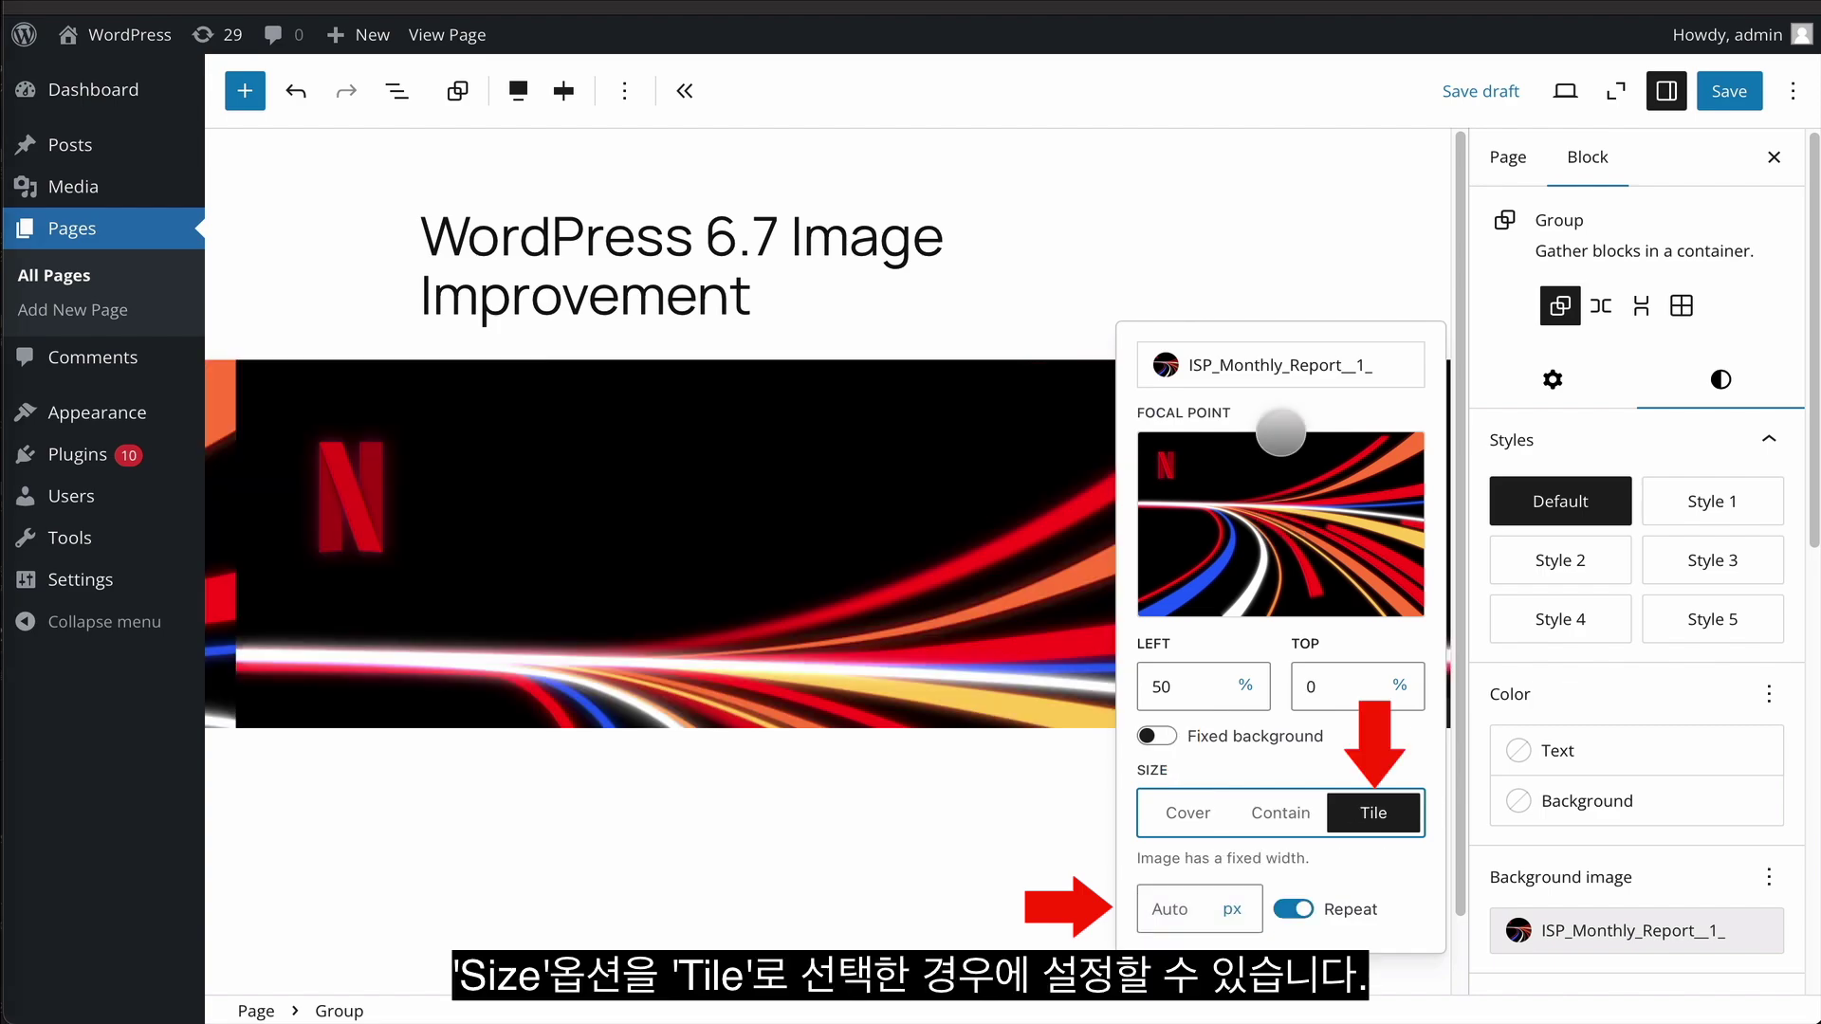
click(1188, 813)
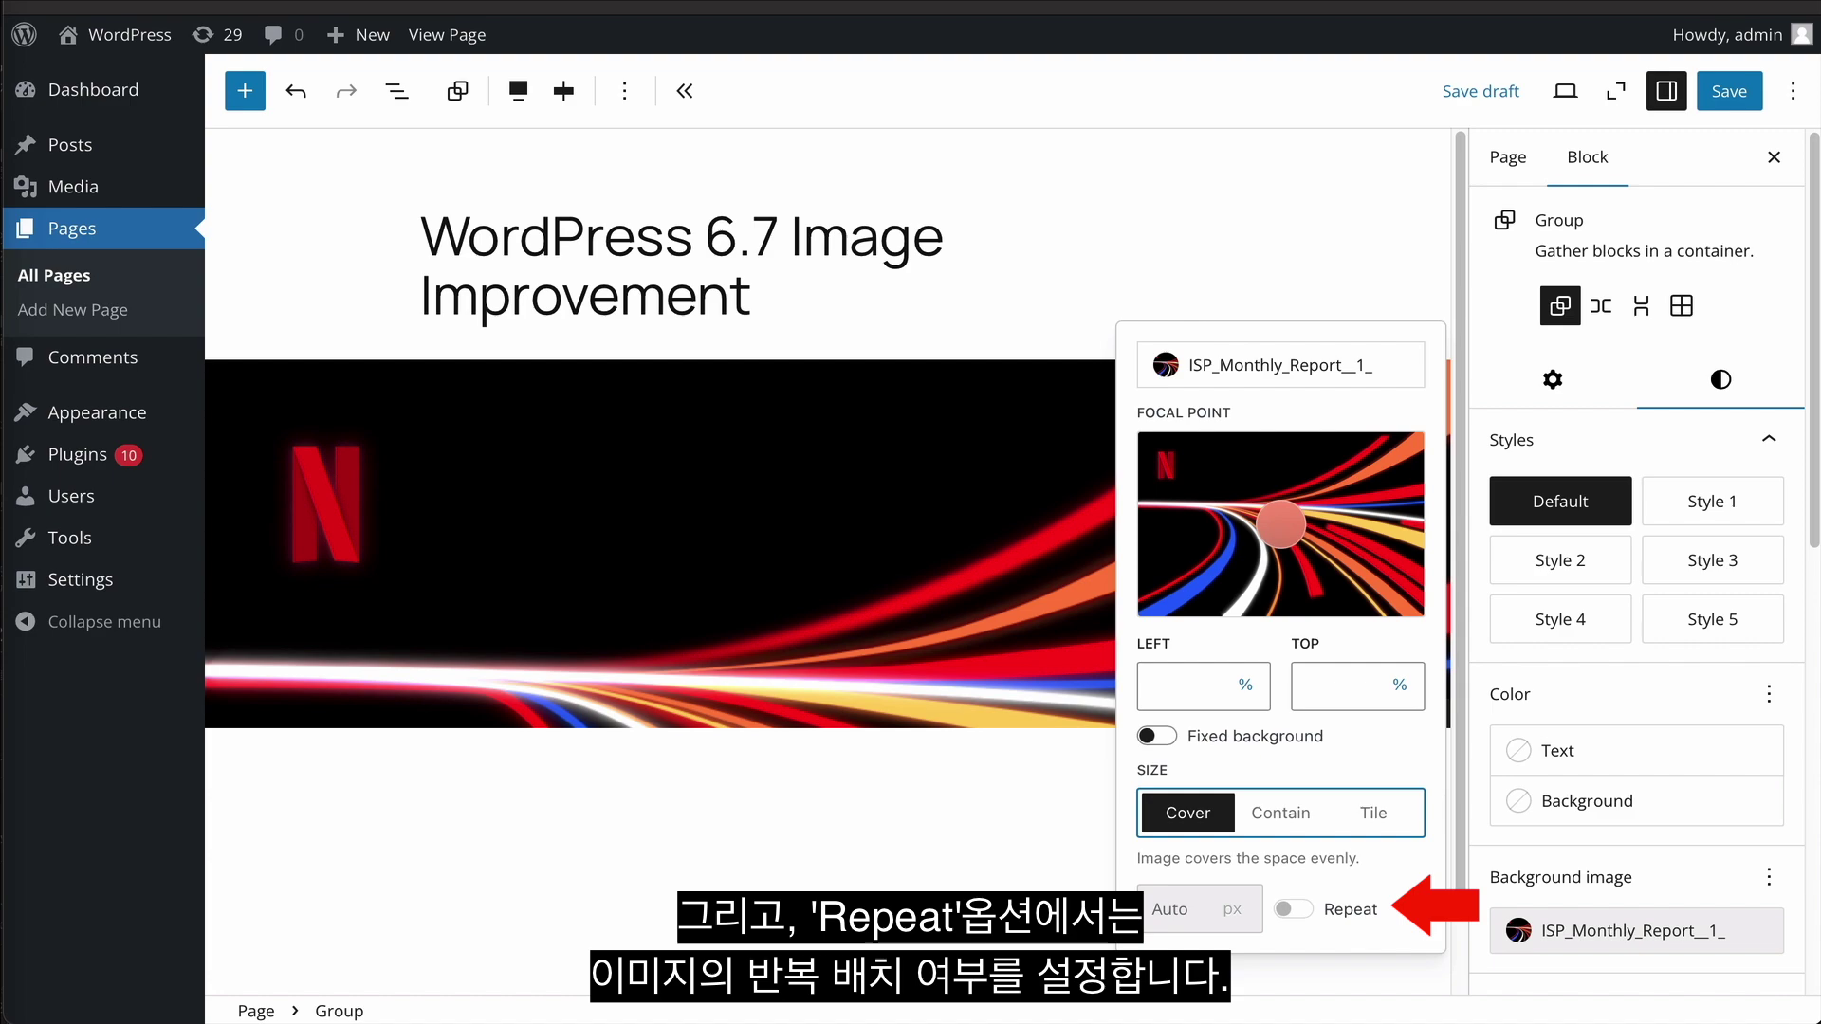